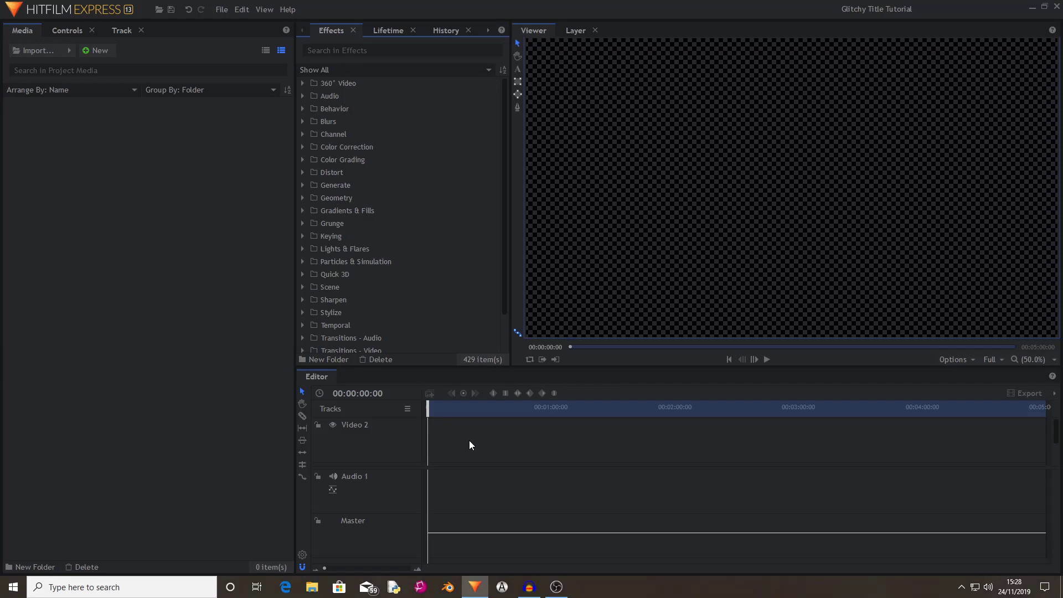
Create a composite shot named Glitchy Title at 1080p Full HD, 30 fps, with a duration of 4 seconds.
left_click(113, 52)
left_click(125, 61)
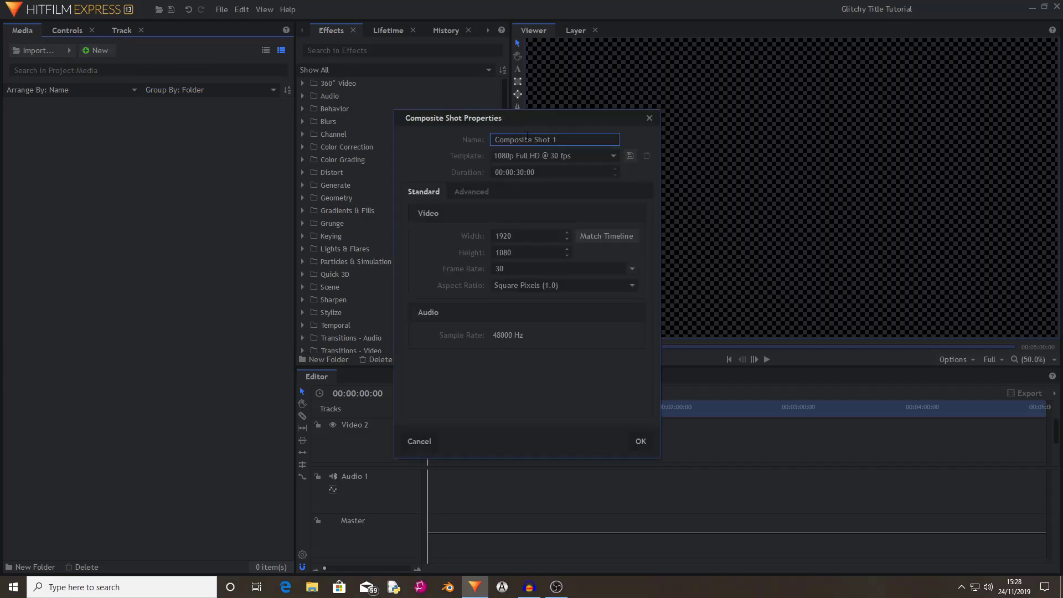
left_click_drag(572, 145, 438, 137)
key("BackSpace")
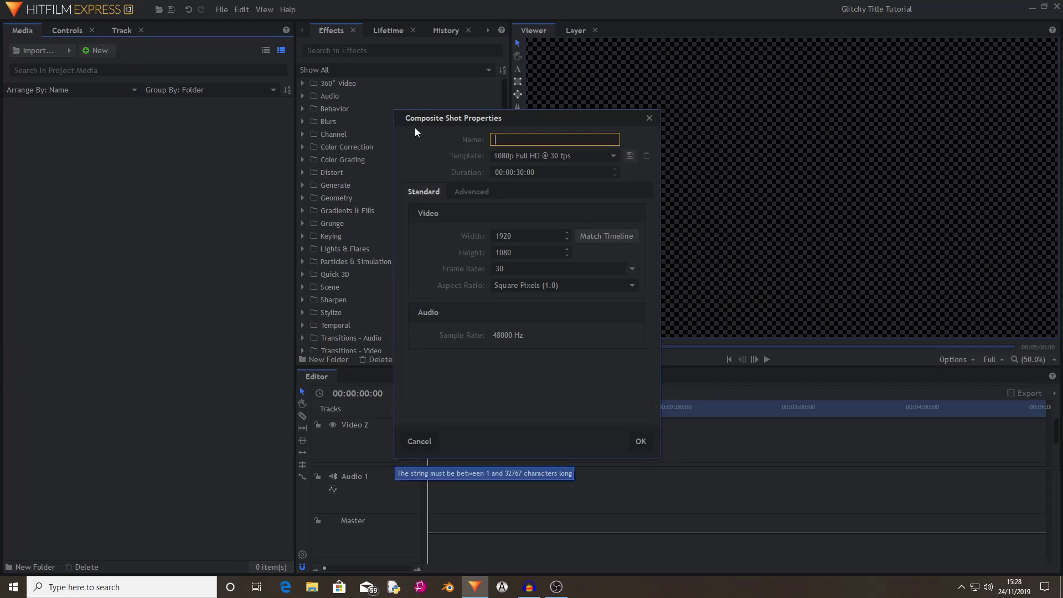
type("Glitchy Title")
double_click(521, 172)
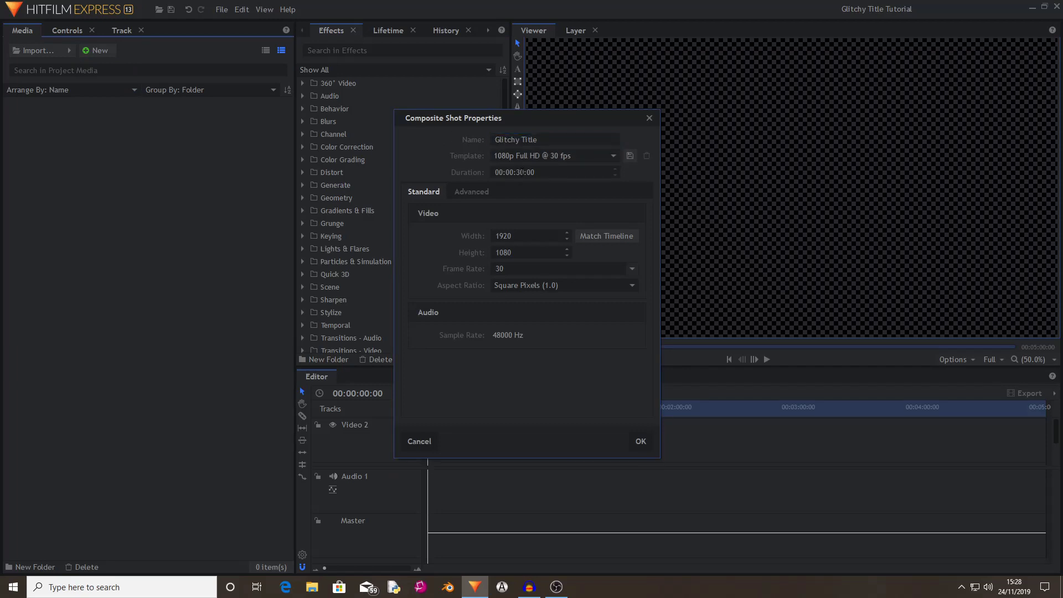
type("04")
left_click(509, 268)
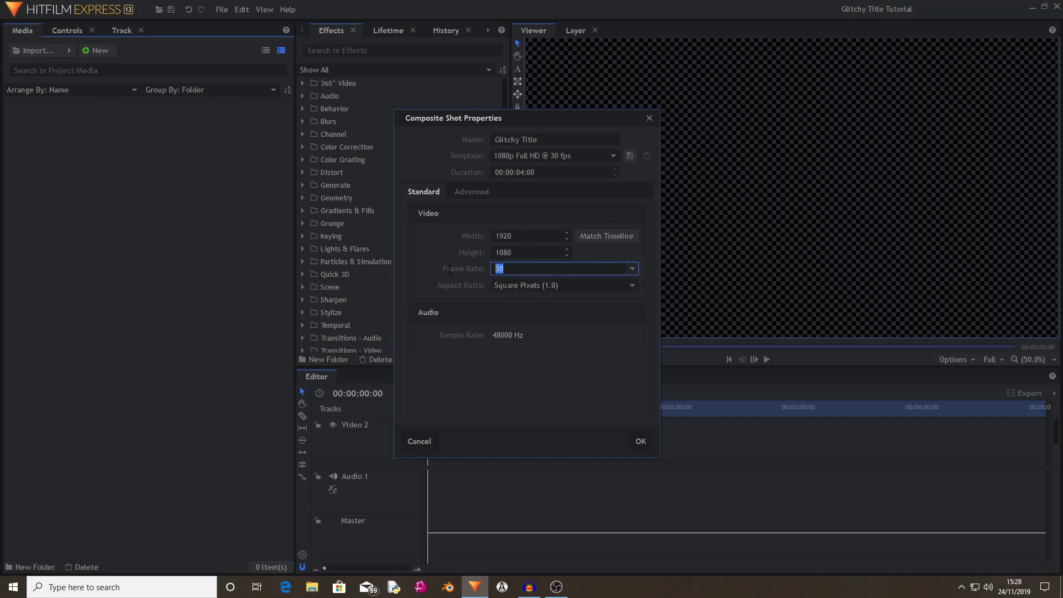
left_click(640, 440)
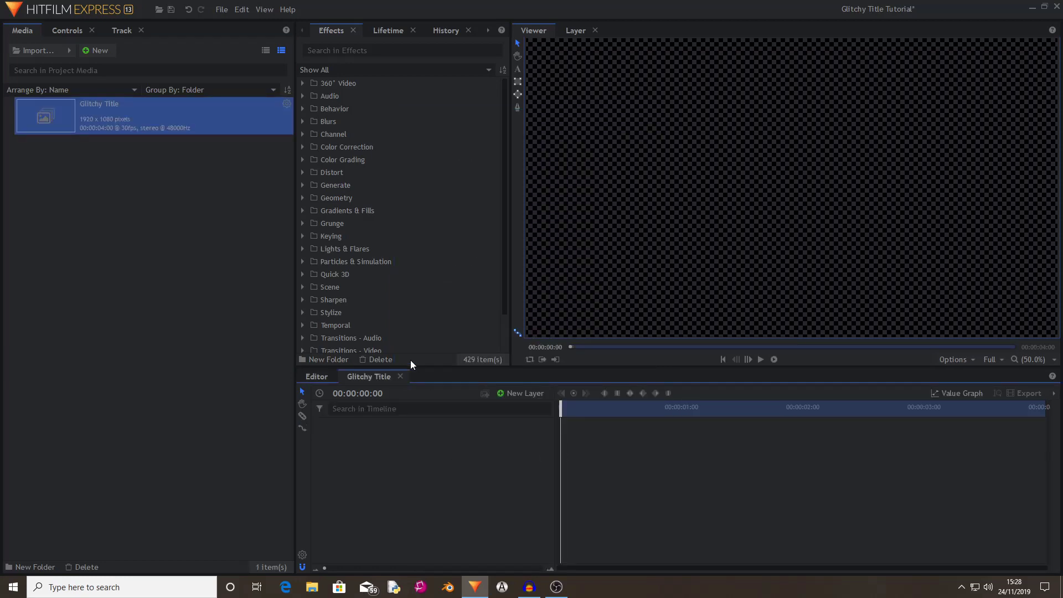
Add a text layer to the composite shot and enter the word Glitch.
left_click(519, 394)
left_click(536, 419)
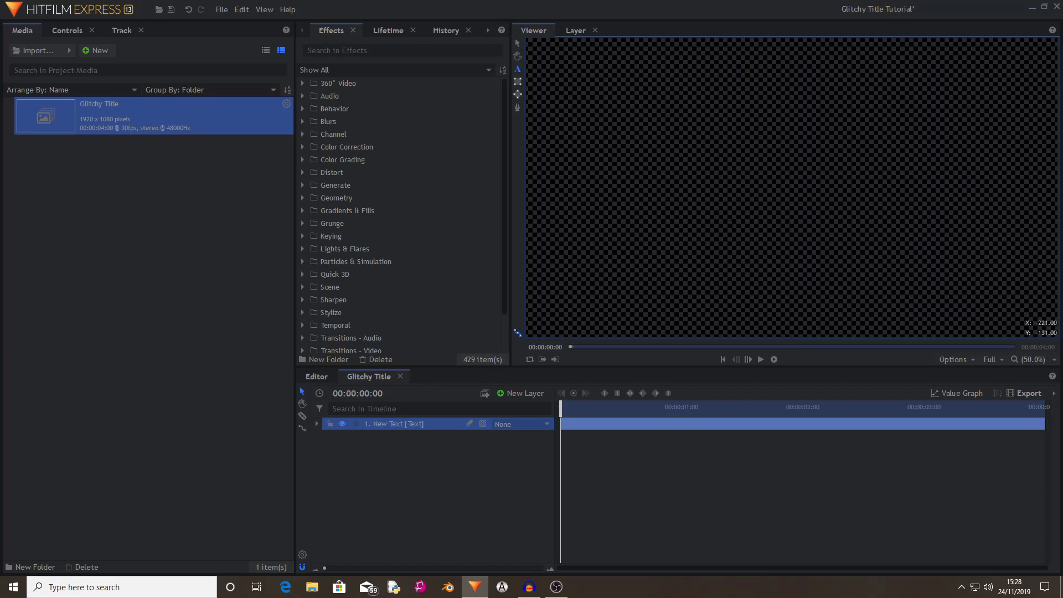
type("Glitch")
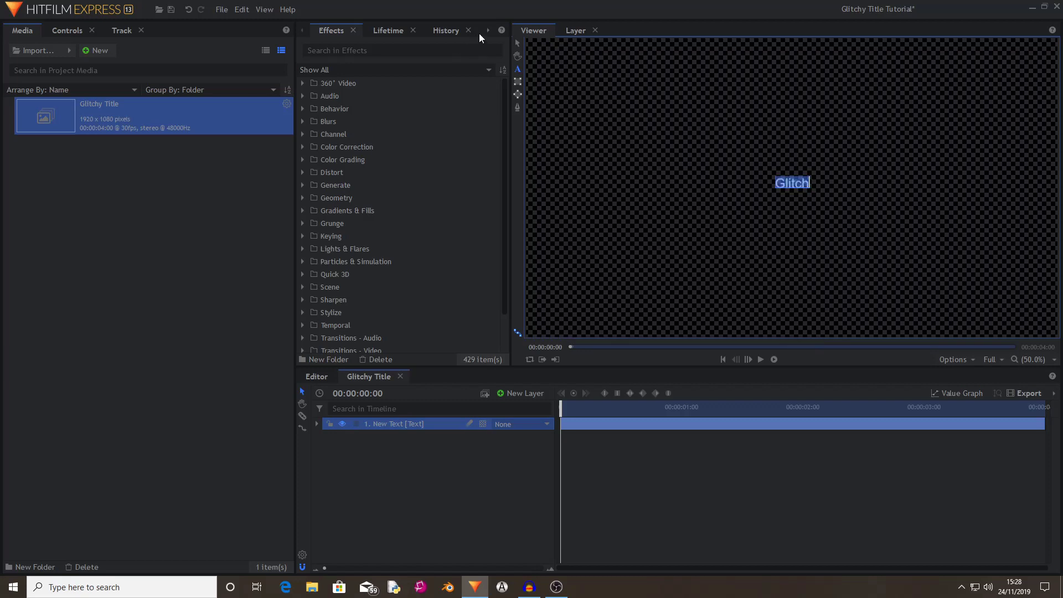
Set the Glitch text's font to Astrolab and its font size to 102.
left_click(487, 30)
left_click(415, 31)
left_click(359, 76)
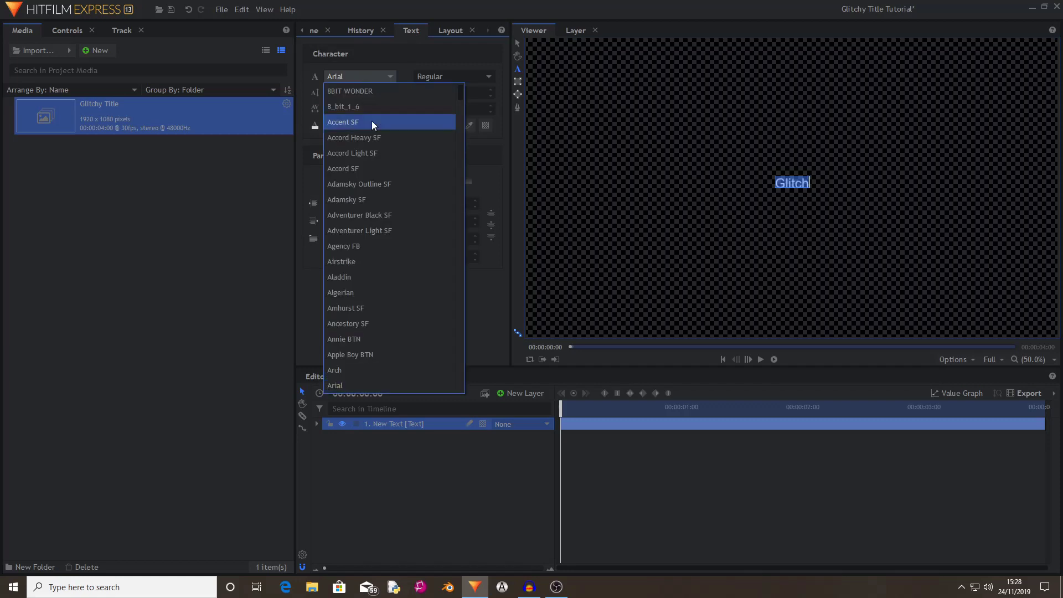
scroll(394, 363, "down", 2)
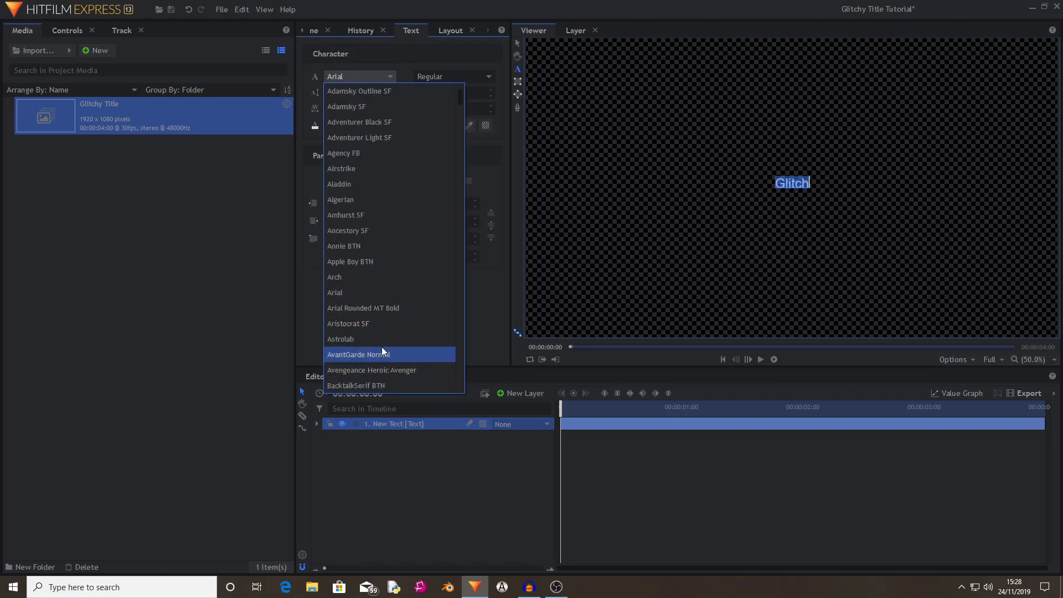
left_click(381, 346)
left_click_drag(391, 93, 432, 93)
left_click(453, 506)
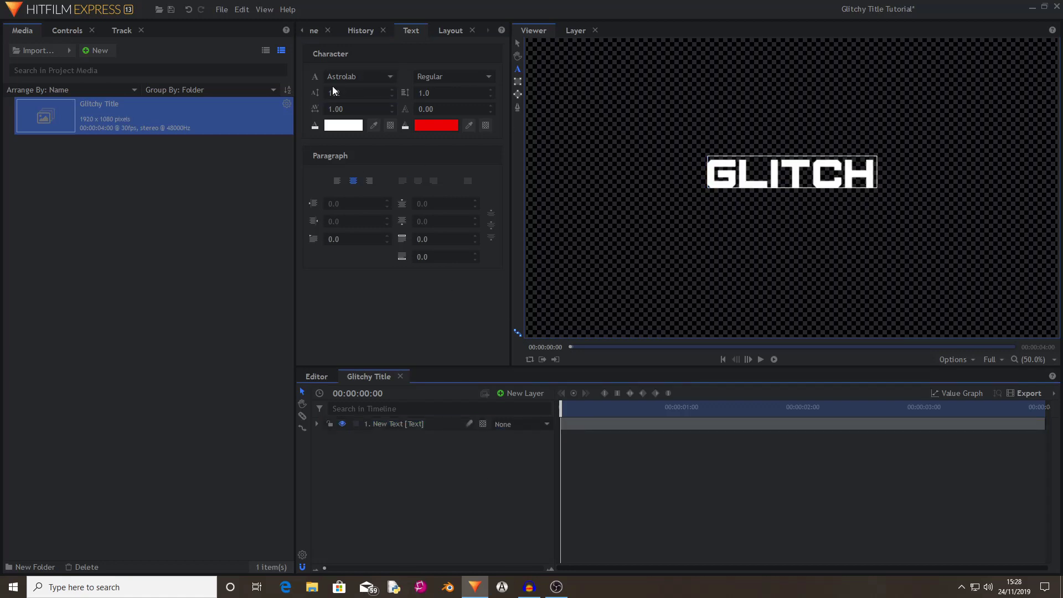
left_click(332, 90)
type("100")
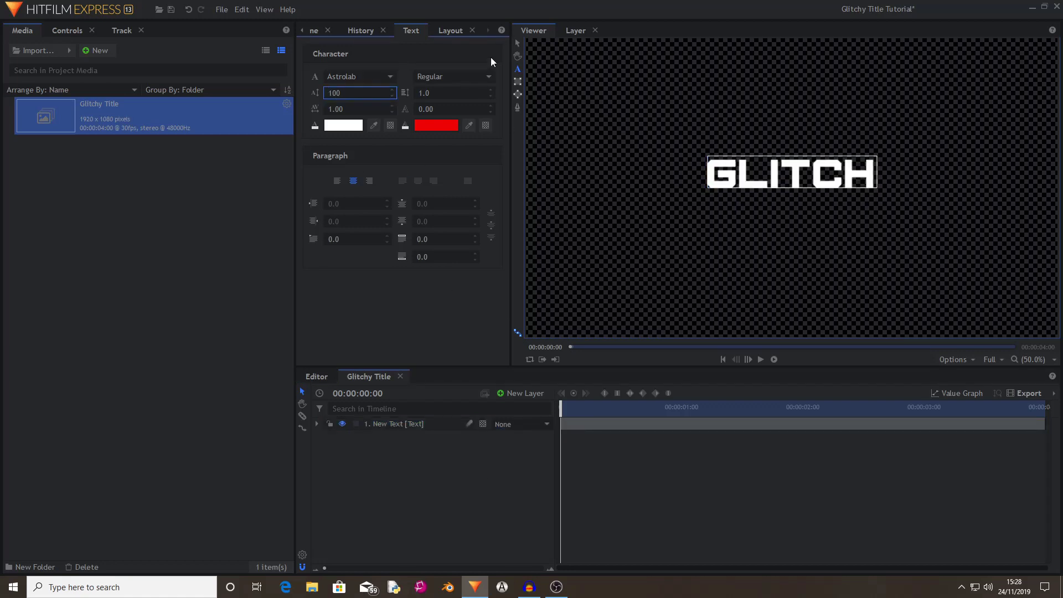
Rename the Glitch text layer as Text.
right_click(400, 421)
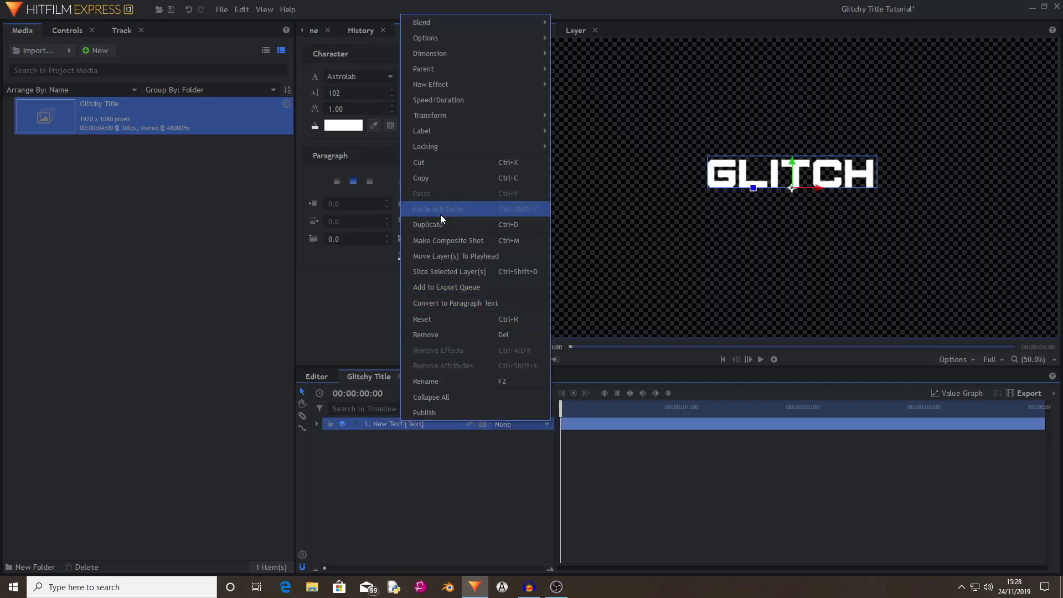
left_click(464, 318)
Create a second 4-second 1080p composite shot named Displacement Map 1.
left_click(108, 52)
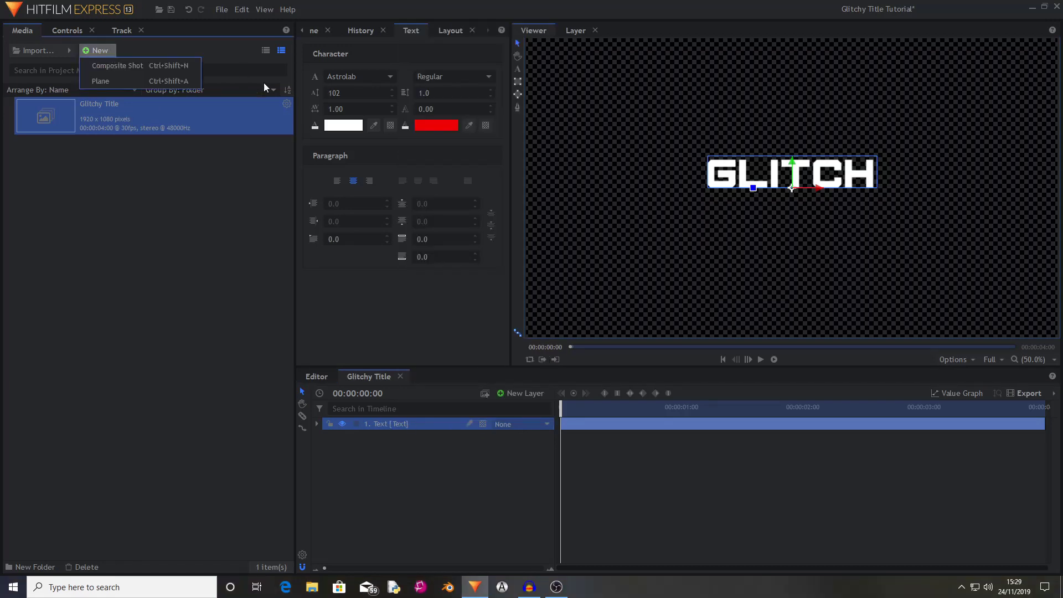
left_click(127, 73)
left_click_drag(556, 139, 417, 147)
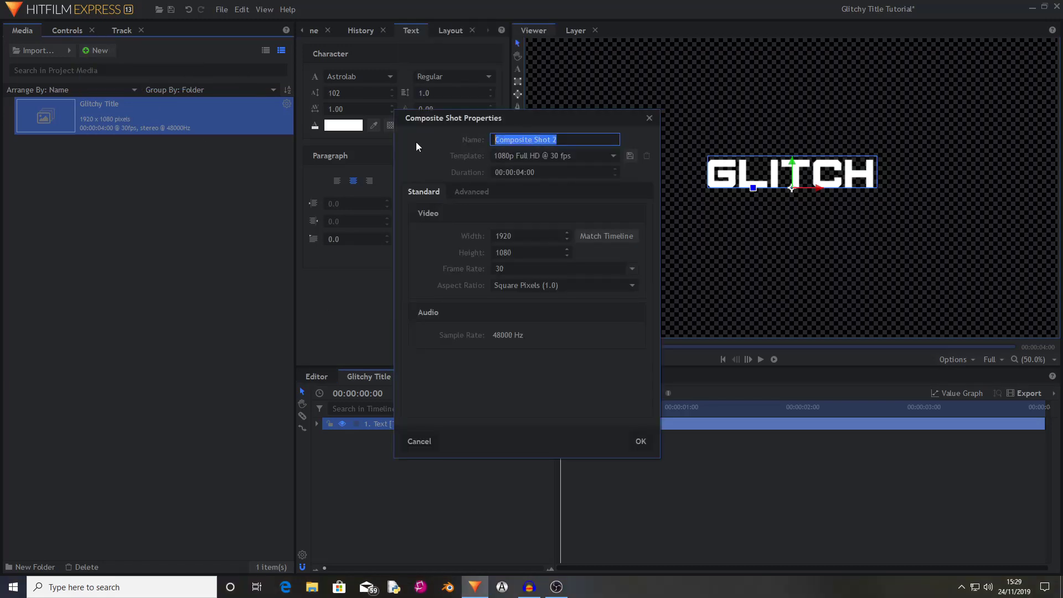
type("Displacement Map 1")
left_click(648, 443)
Add a grey 1920 x 1080 plane layer named Plane to the Displacement Map 1 composite shot.
left_click(328, 31)
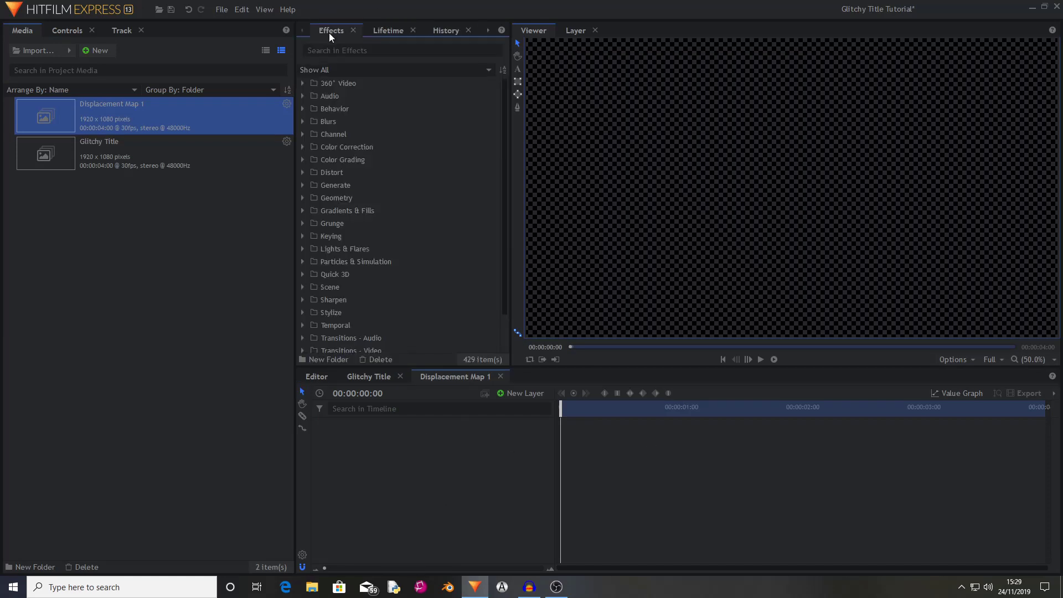
left_click(524, 394)
left_click(532, 408)
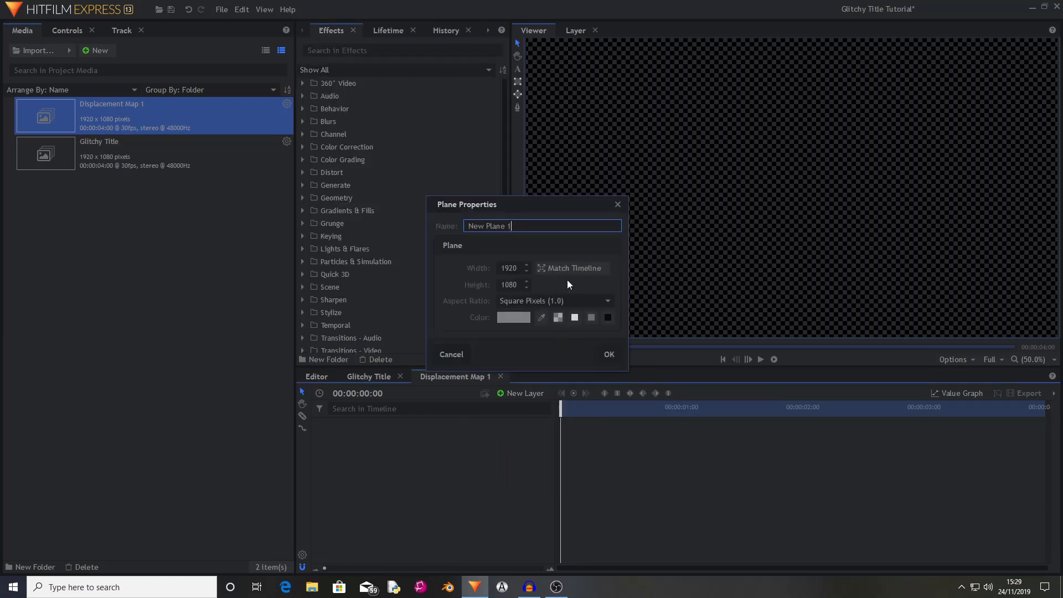
key("ctrl+a")
type("Plane")
left_click(610, 354)
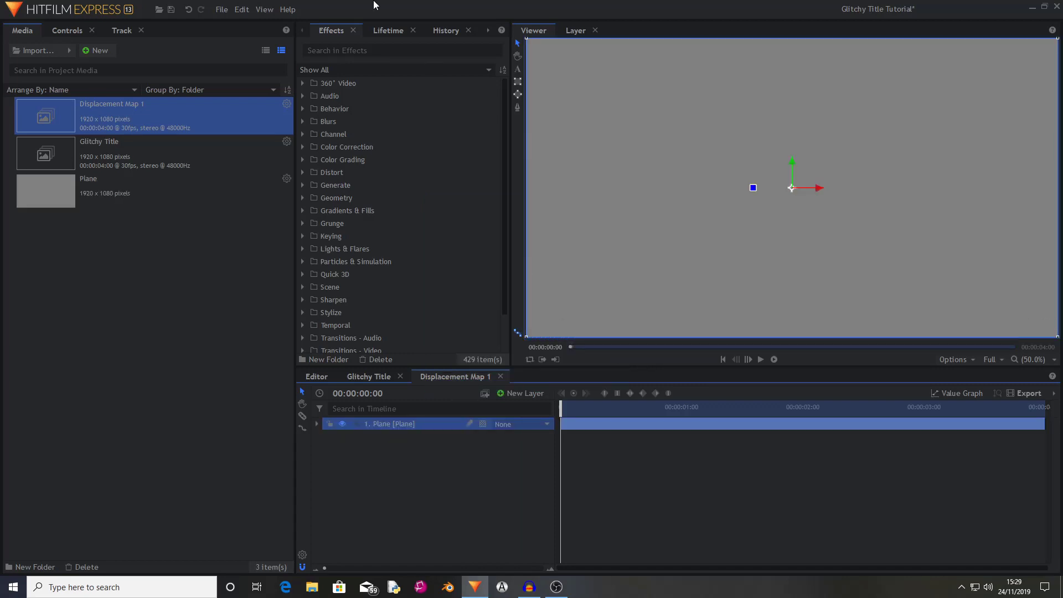
Find the Fractal Noise effect and apply it to the Plane layer.
left_click(327, 50)
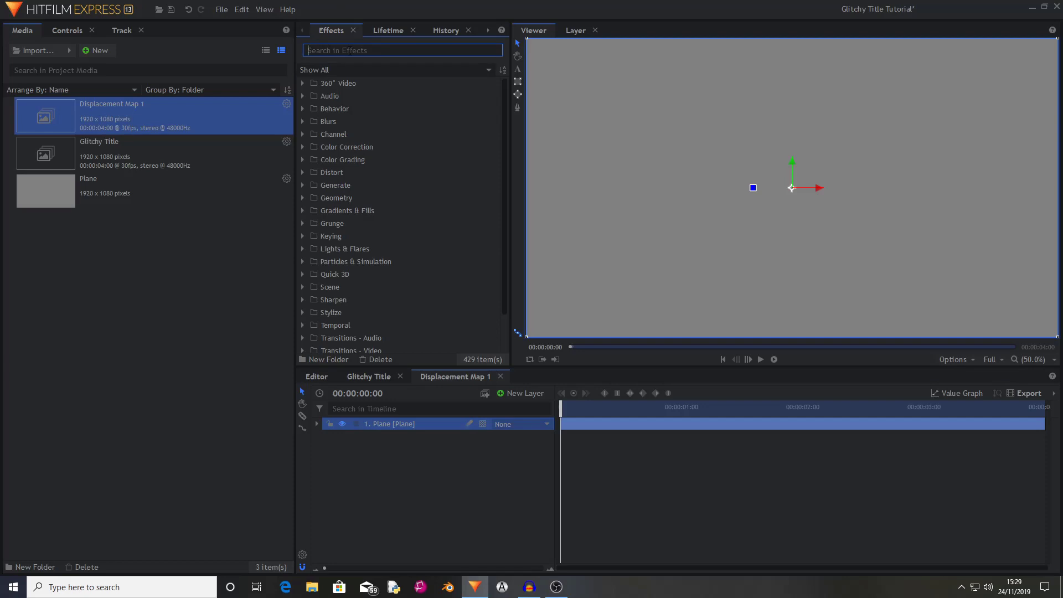
type("Fracta")
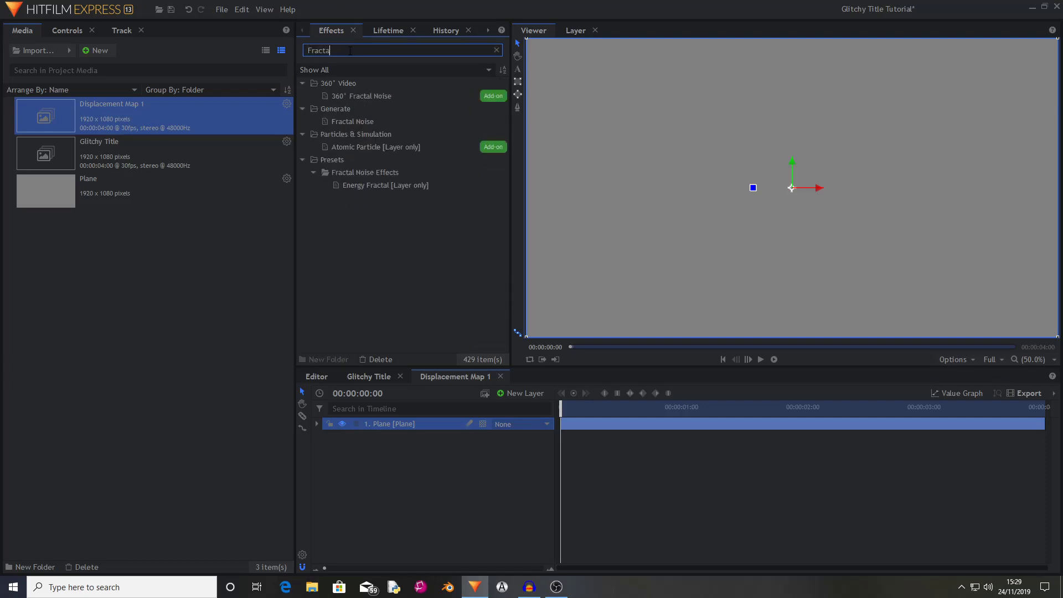
type("l")
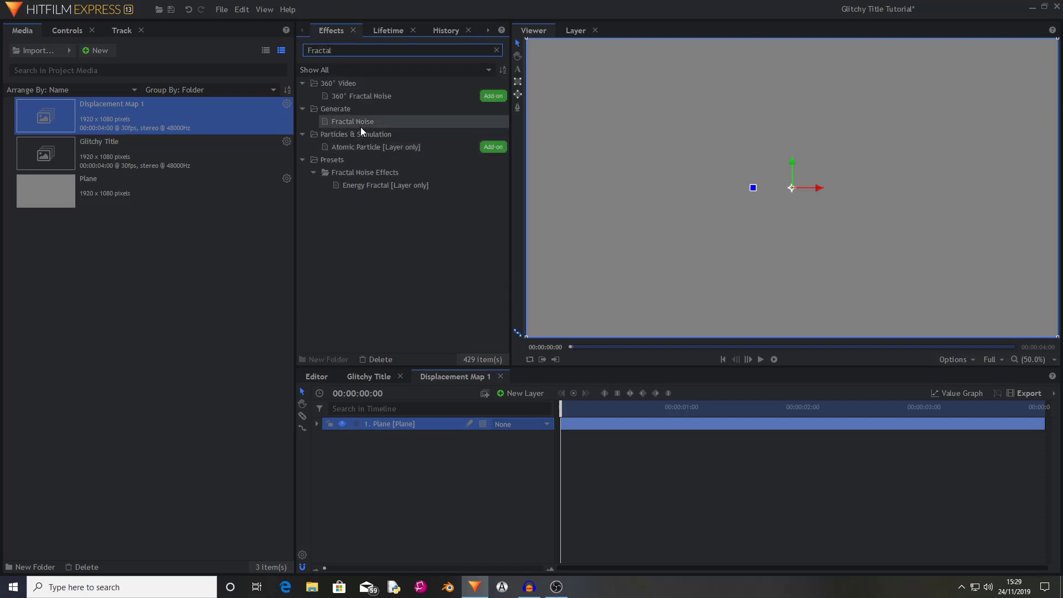
left_click_drag(360, 126, 432, 427)
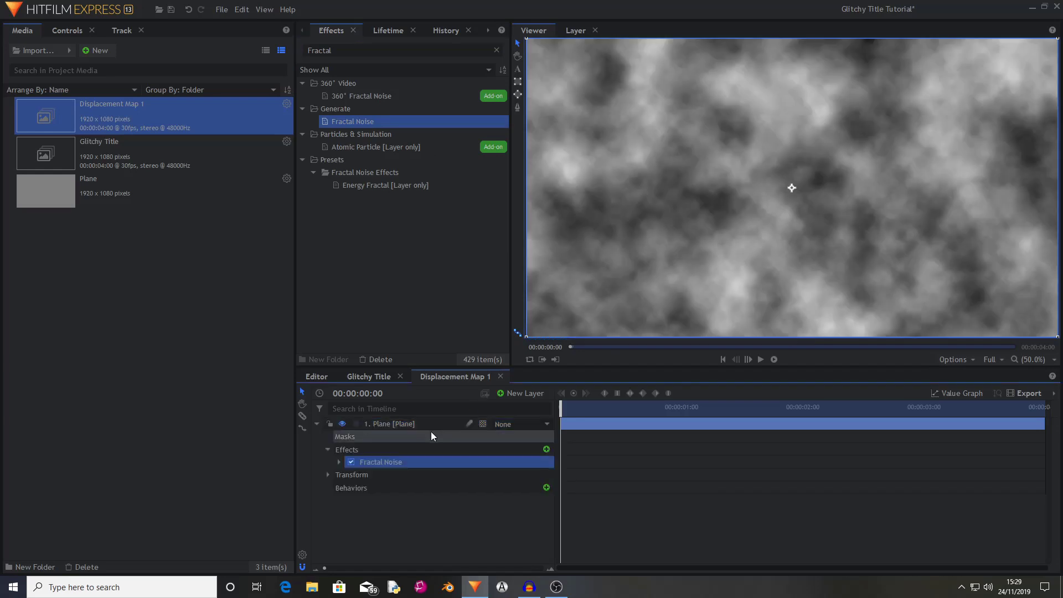
Set the Fractal Noise interpolation on the Plane layer to Block.
left_click(57, 30)
left_click(18, 127)
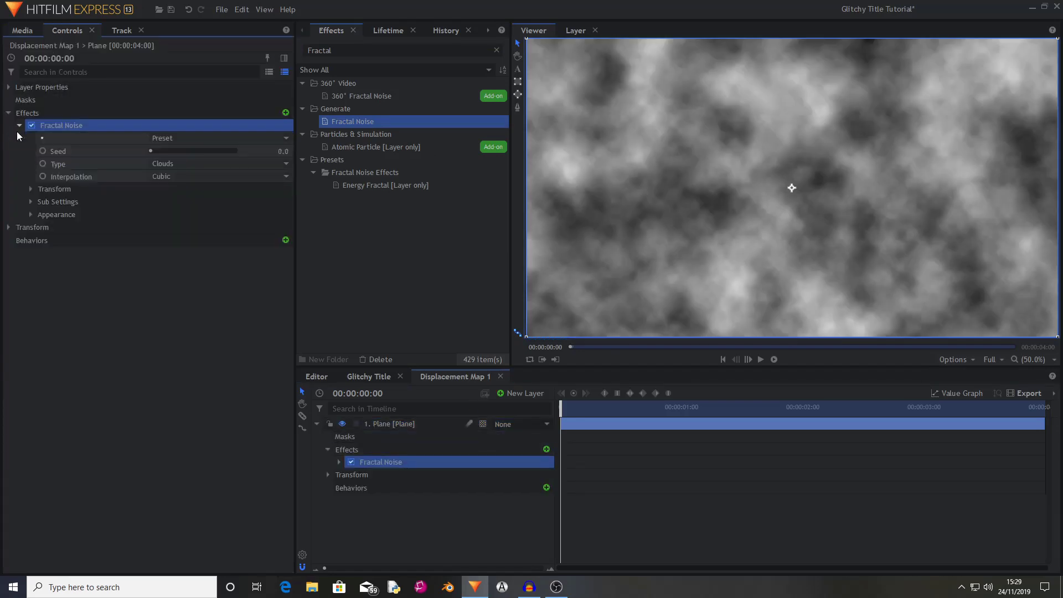
left_click(91, 177)
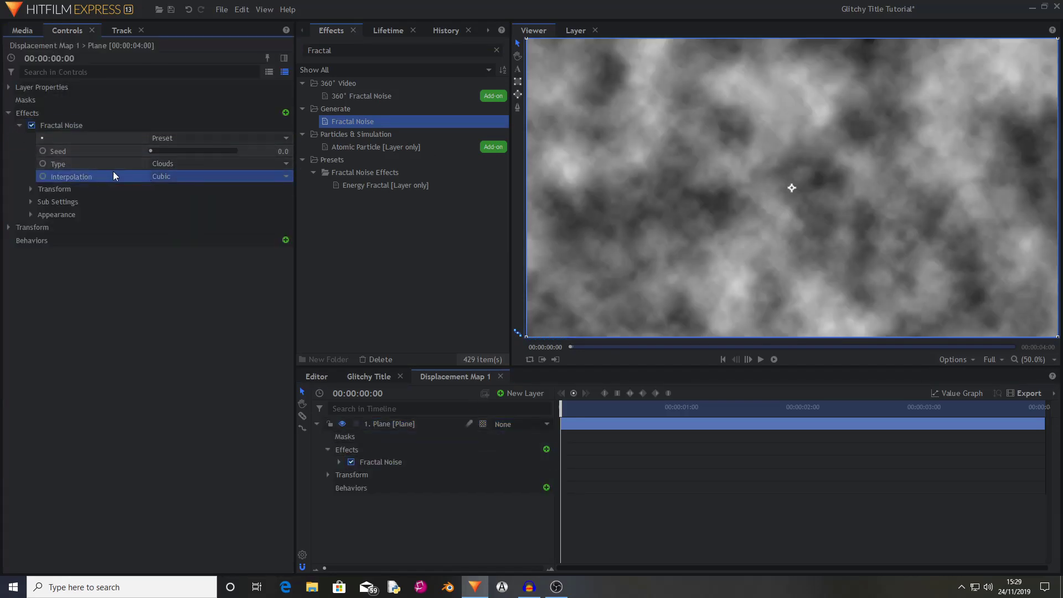
left_click(162, 175)
left_click(180, 192)
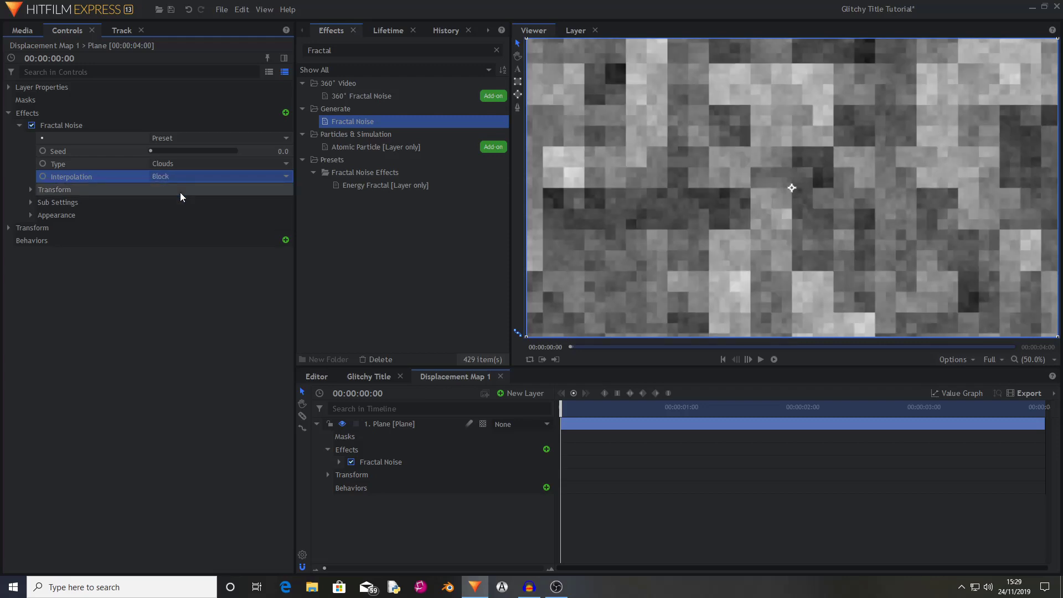
Set the Fractal Noise transform scale to 35.8 px.
left_click(26, 191)
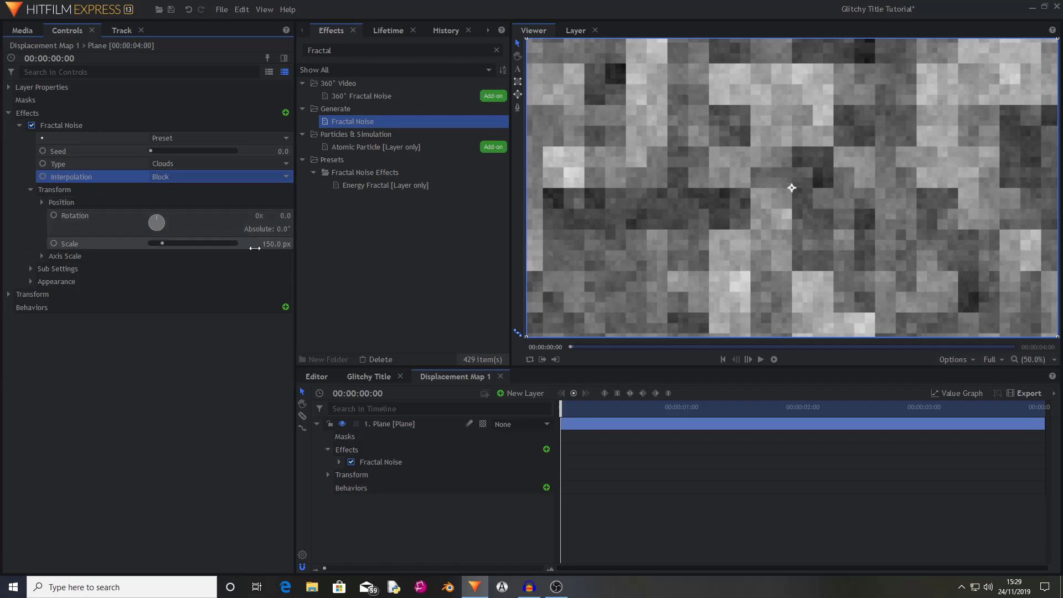
left_click(279, 244)
type("35.8")
key("Return")
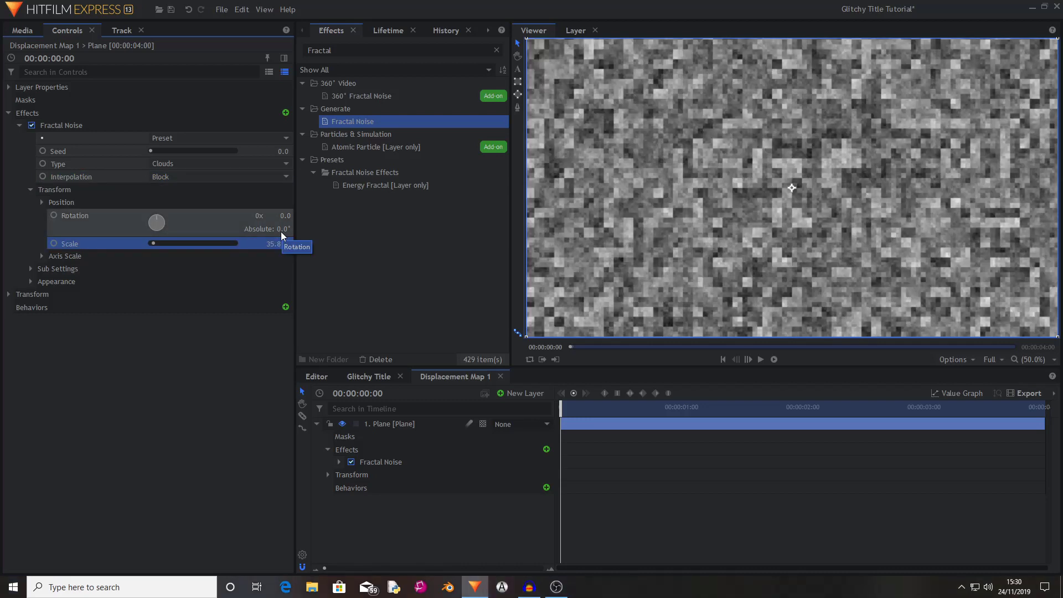
Stretch the noise blocks by setting the axis scale to 777.9% in X and 221.9% in Y.
left_click(42, 256)
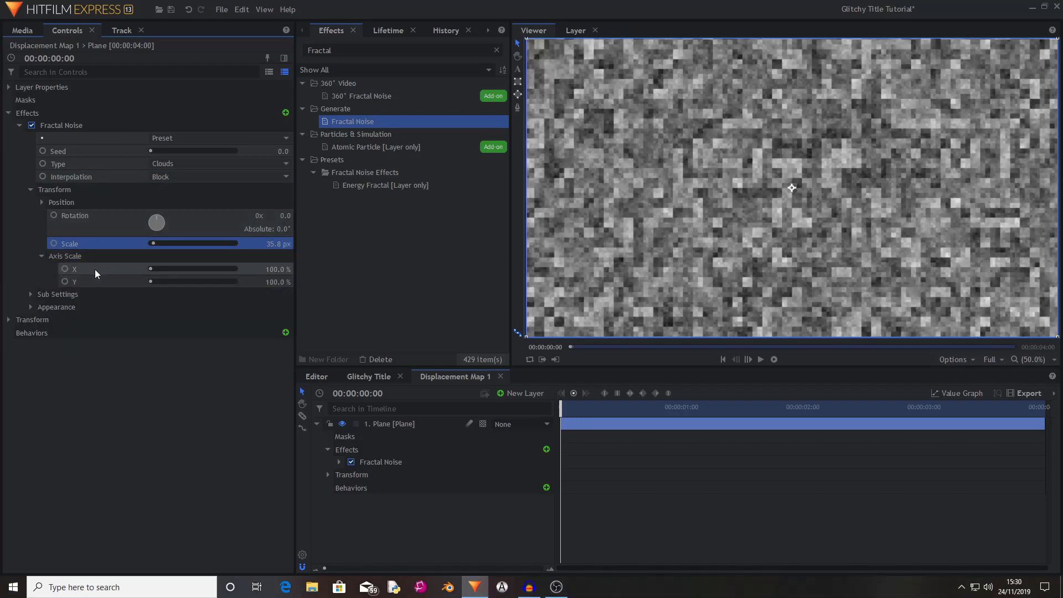
left_click(265, 268)
type("777.9")
key("Tab")
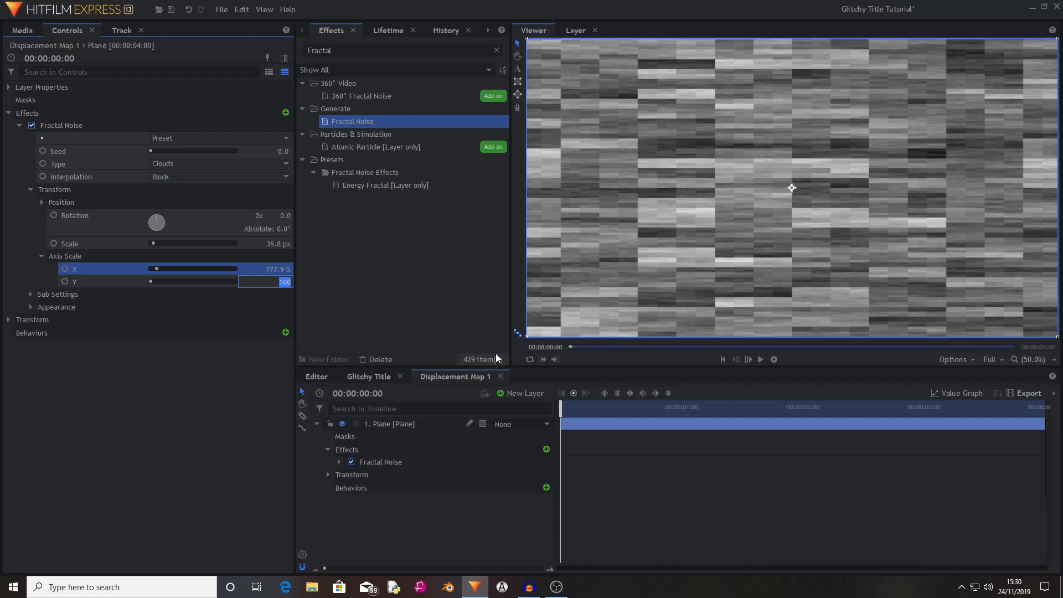
type("221.9")
key("Return")
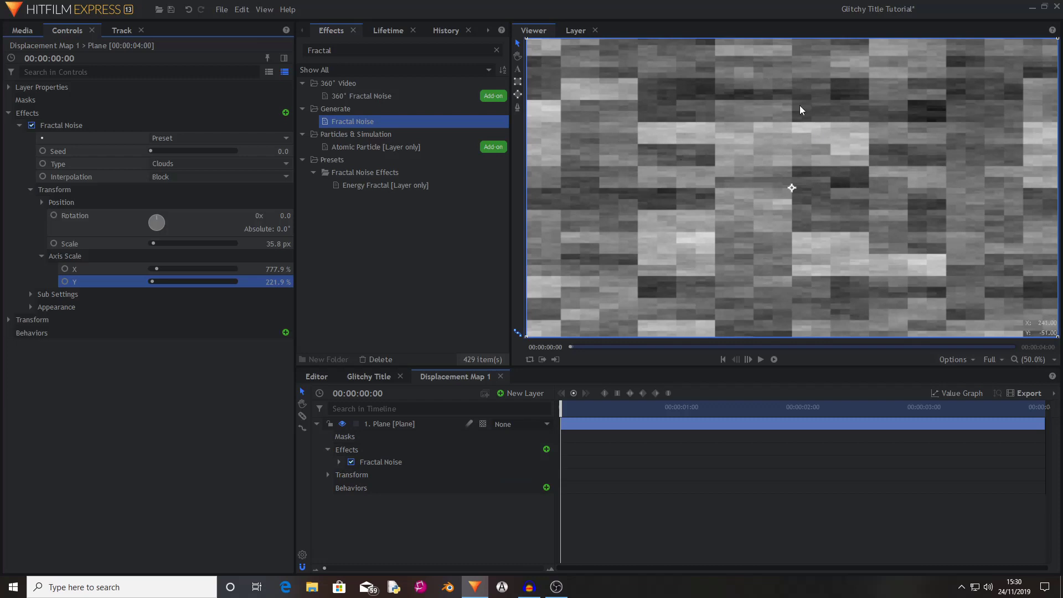
In the Fractal Noise sub settings, reduce the sub levels to 2 and set the sub scale to 28%.
left_click(30, 295)
left_click(121, 306)
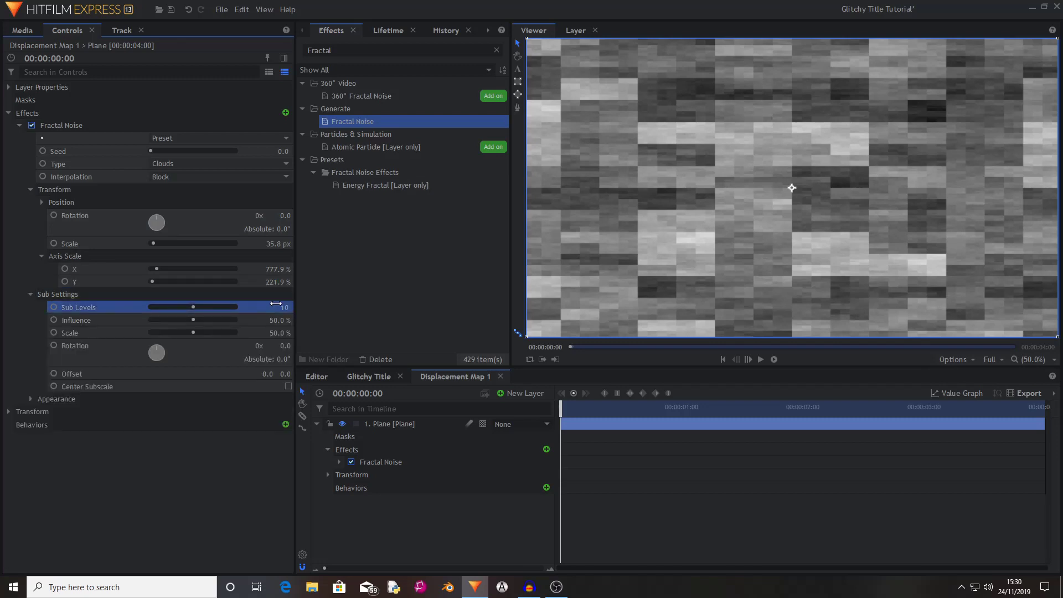
left_click_drag(277, 305, 266, 305)
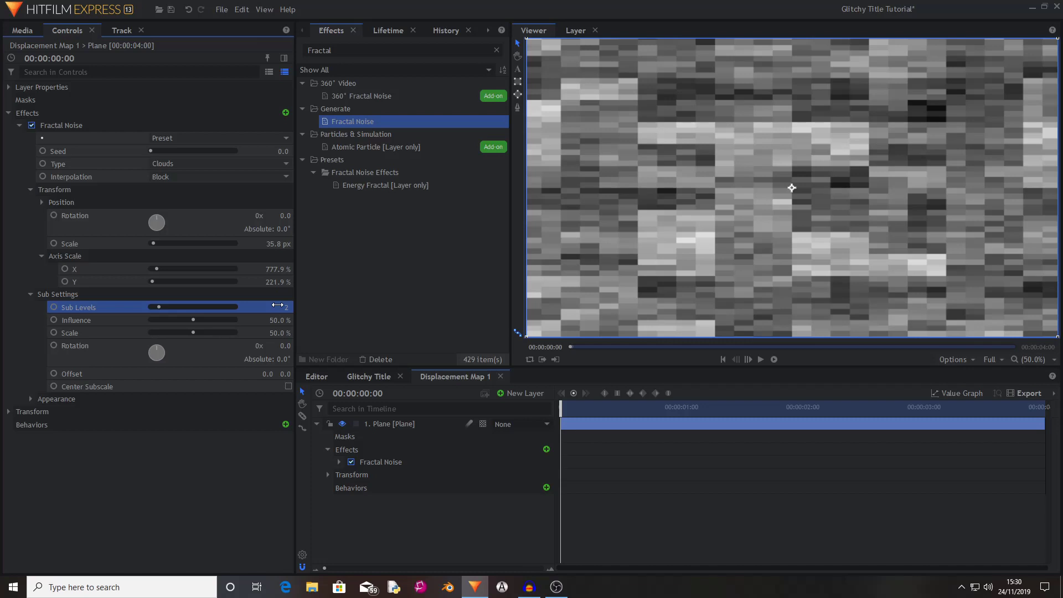
left_click(132, 333)
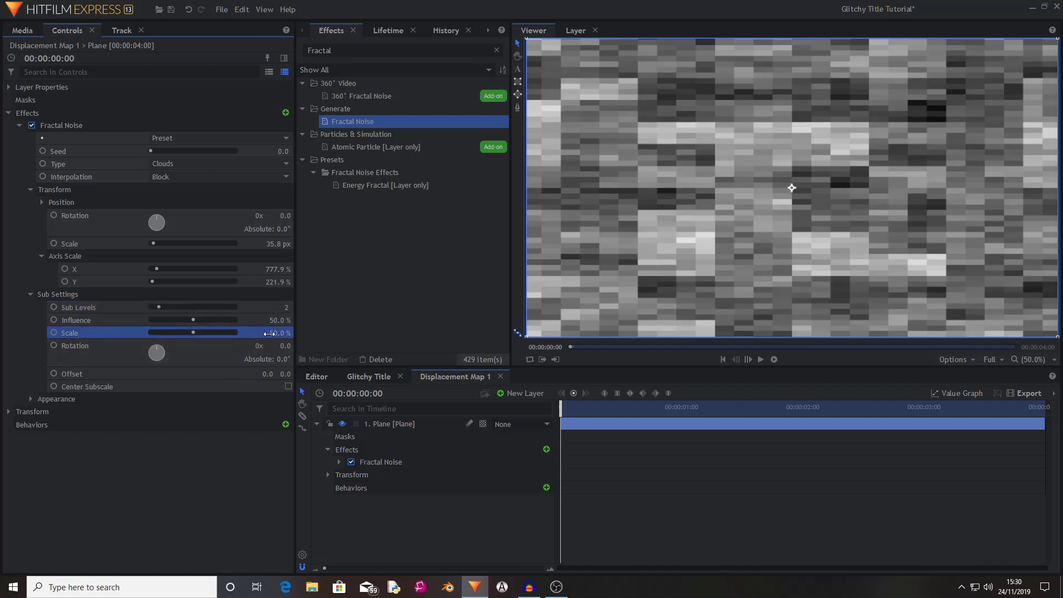
left_click(285, 332)
type("28")
key("Return")
Enable keyframing for the Fractal Noise appearance's Exposure and Offset at the start of the timeline.
left_click(31, 398)
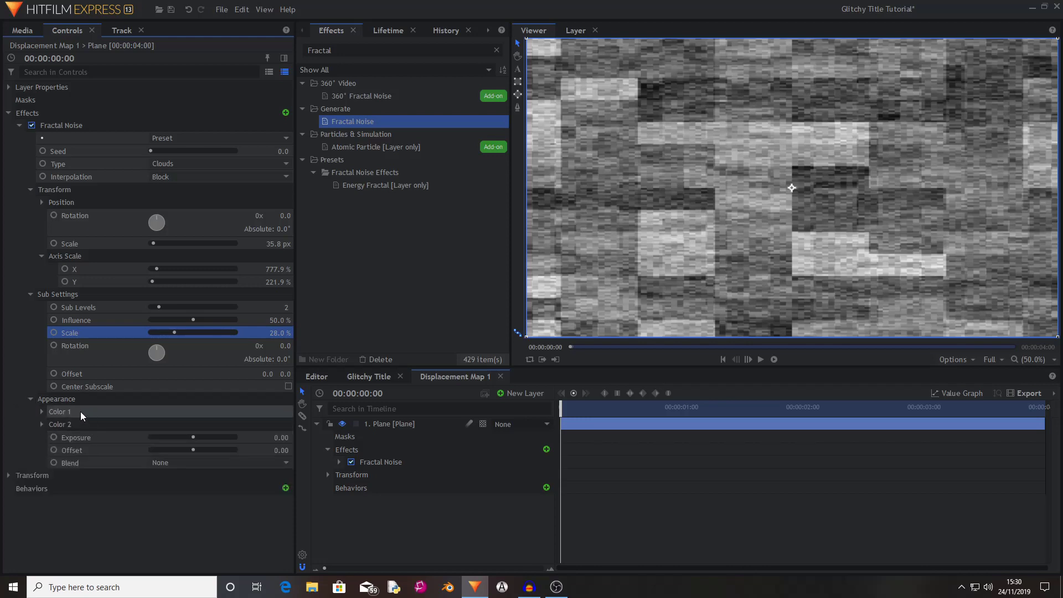
left_click(93, 437)
left_click(83, 446)
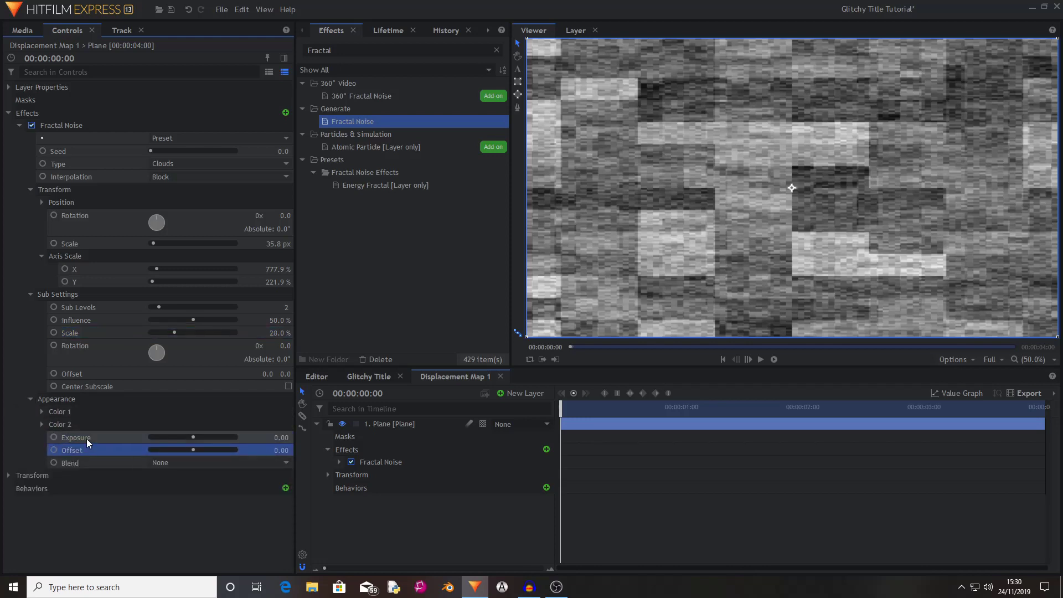
left_click(54, 437)
left_click(54, 450)
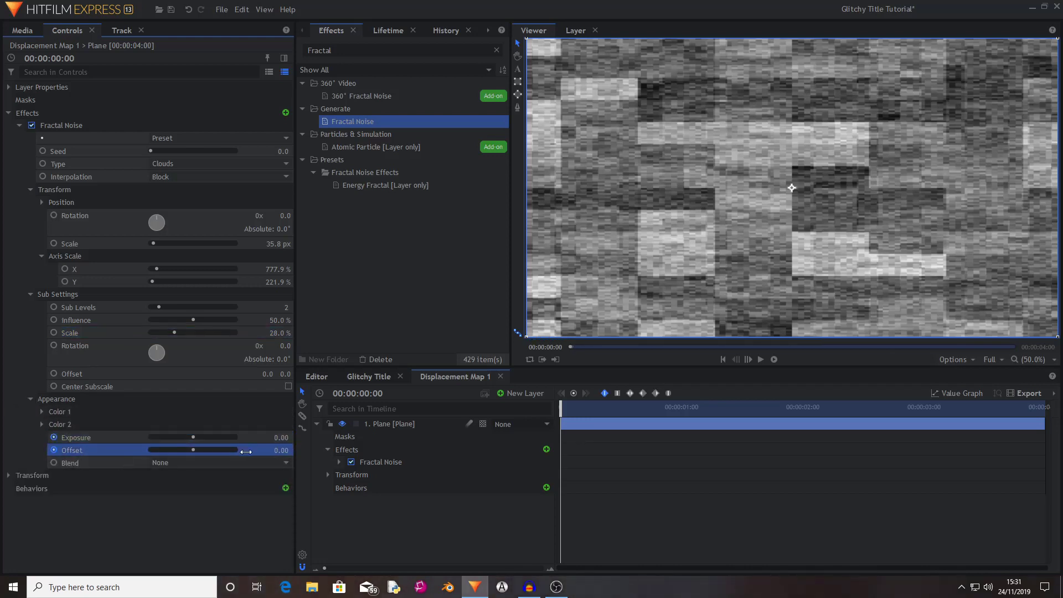
Keyframe the Fractal Noise Exposure from 10 at the start to -10 at one second, and Offset from 1 to -1.
left_click_drag(236, 437, 266, 438)
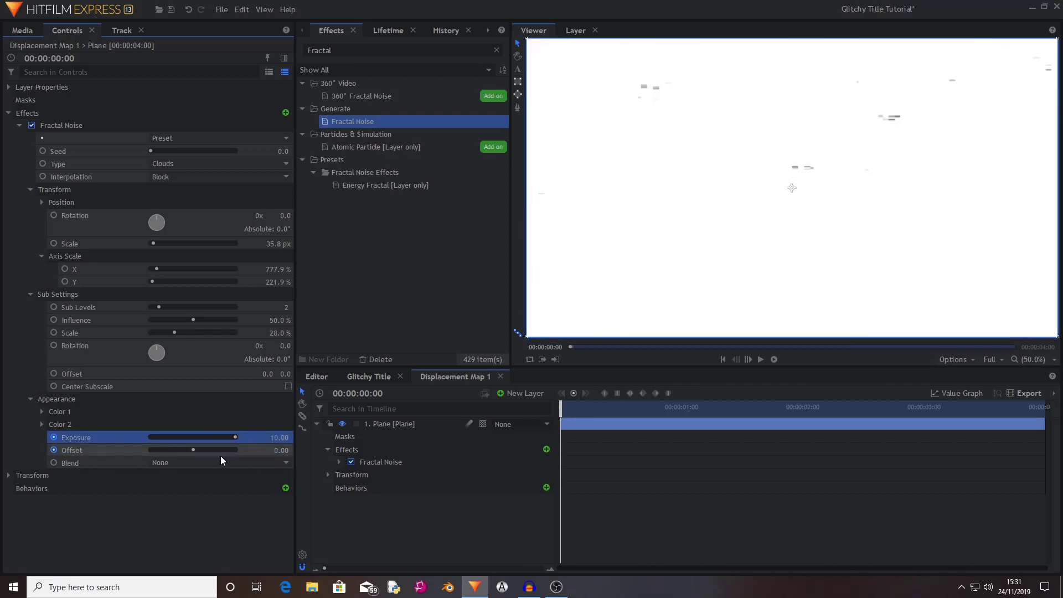
left_click_drag(203, 449, 327, 449)
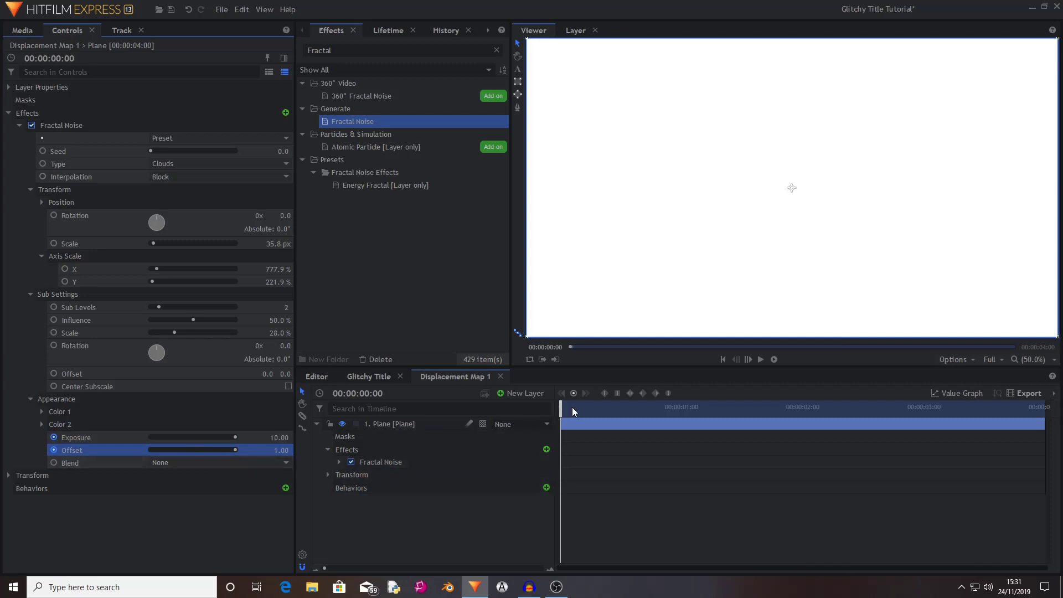
left_click(369, 395)
type("1")
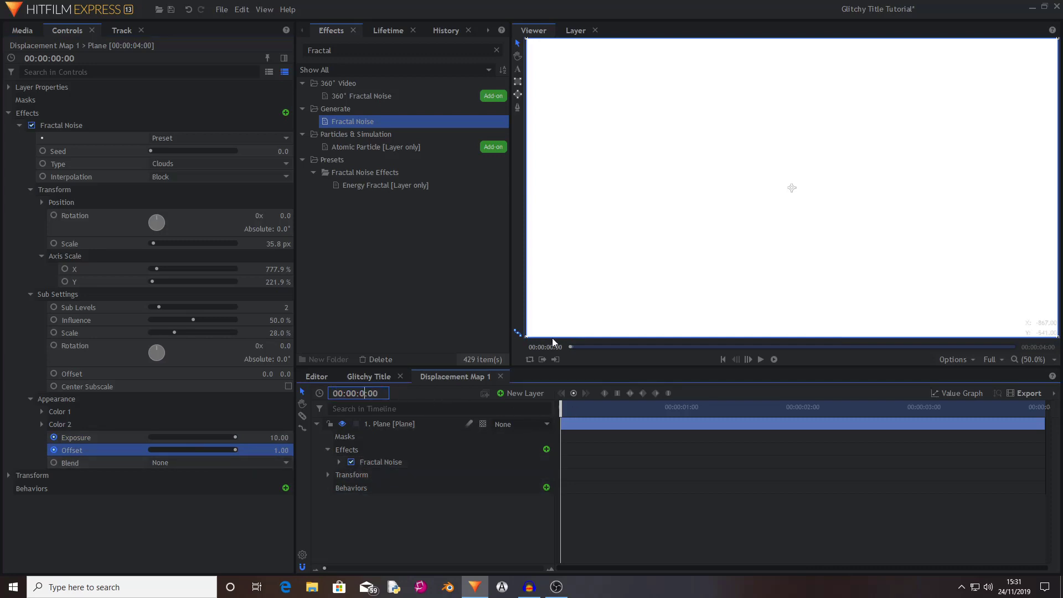
key("Return")
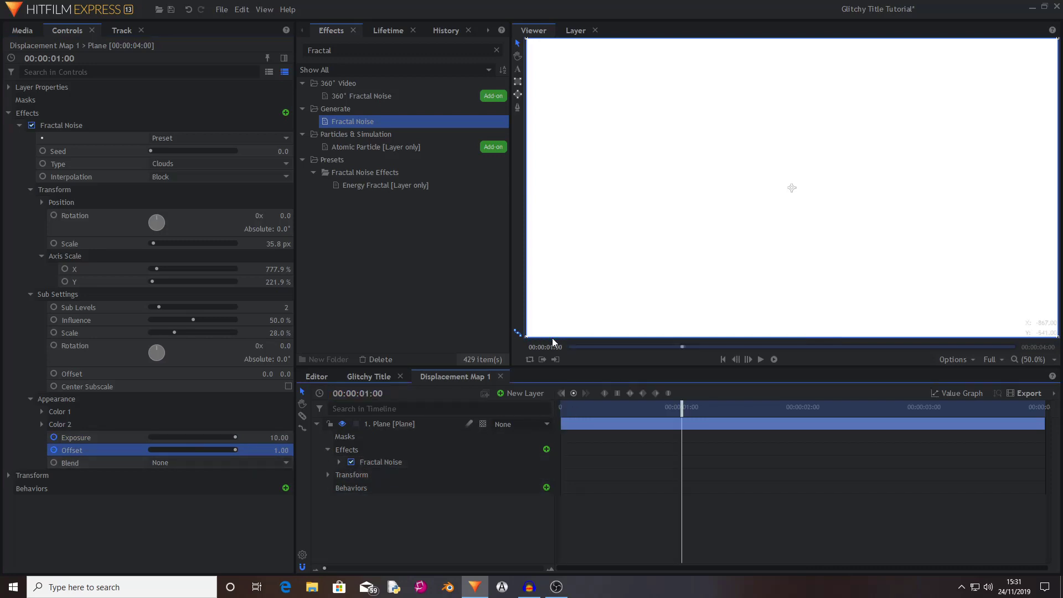
left_click(272, 441)
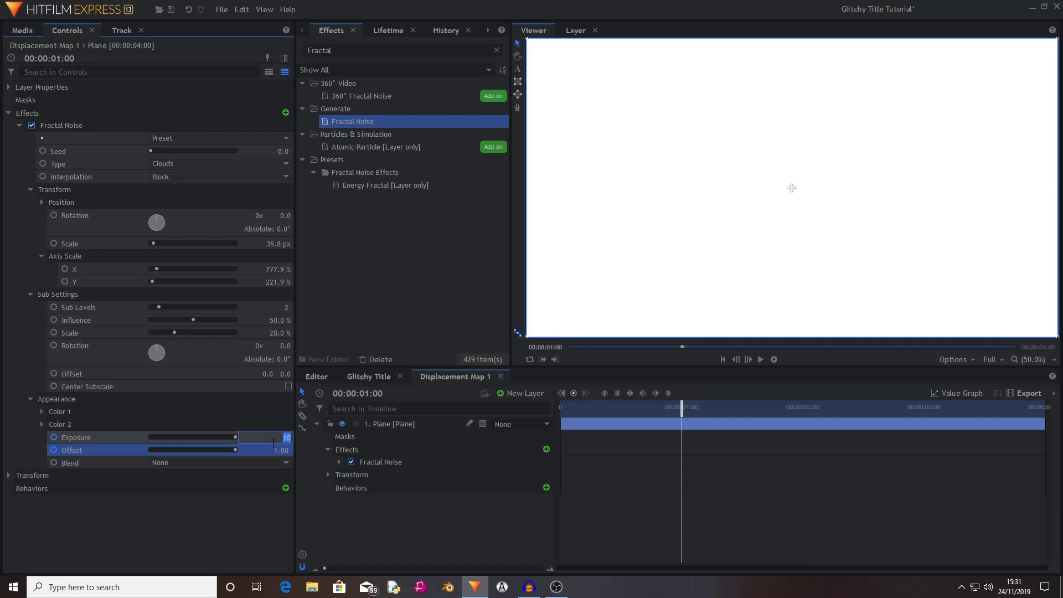
type("-10")
key("Tab")
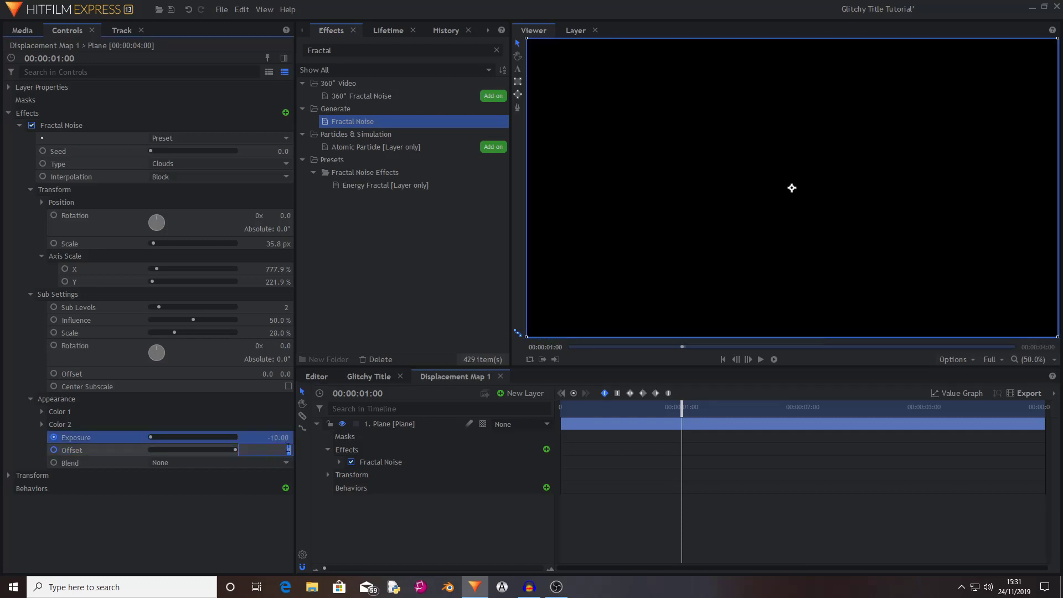
type("-1")
key("Return")
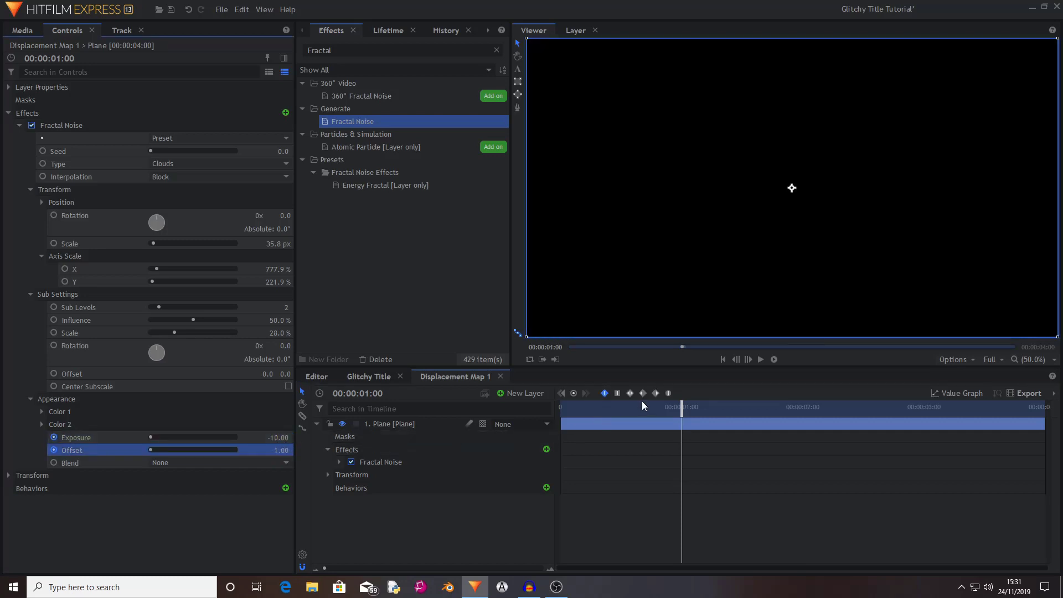
Keyframe the Fractal Noise seed from 0 at the start of the timeline to 40 at one second.
left_click_drag(683, 407, 324, 318)
left_click(133, 150)
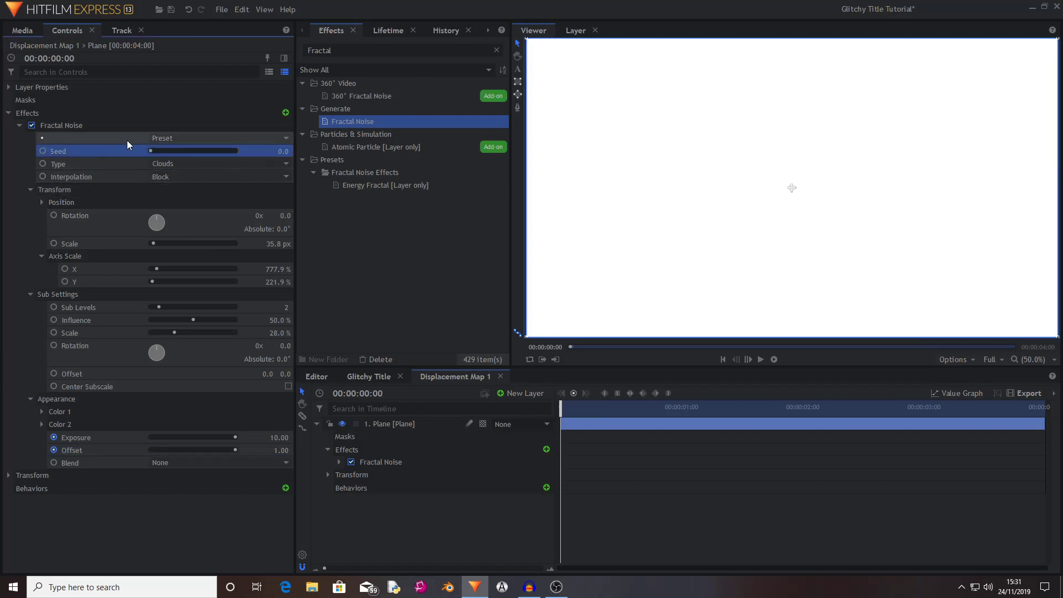
left_click(43, 150)
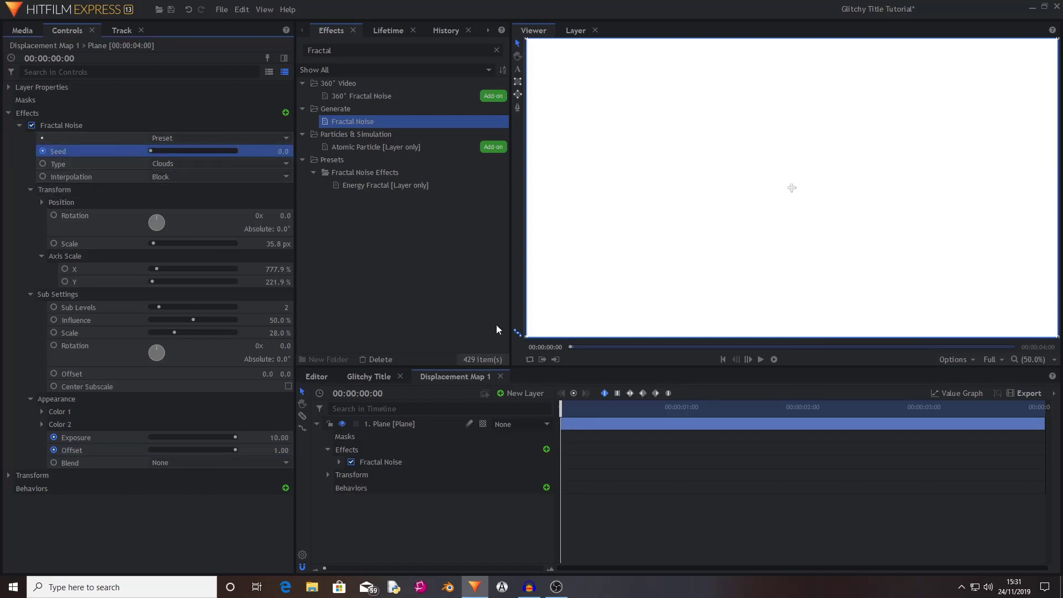
key("shift+Right")
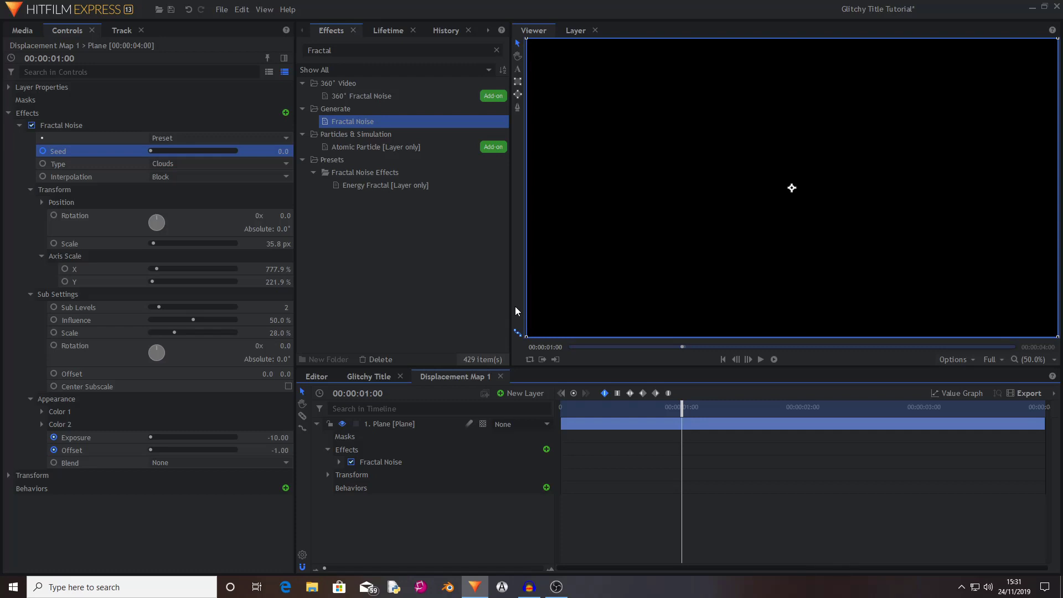
left_click(283, 149)
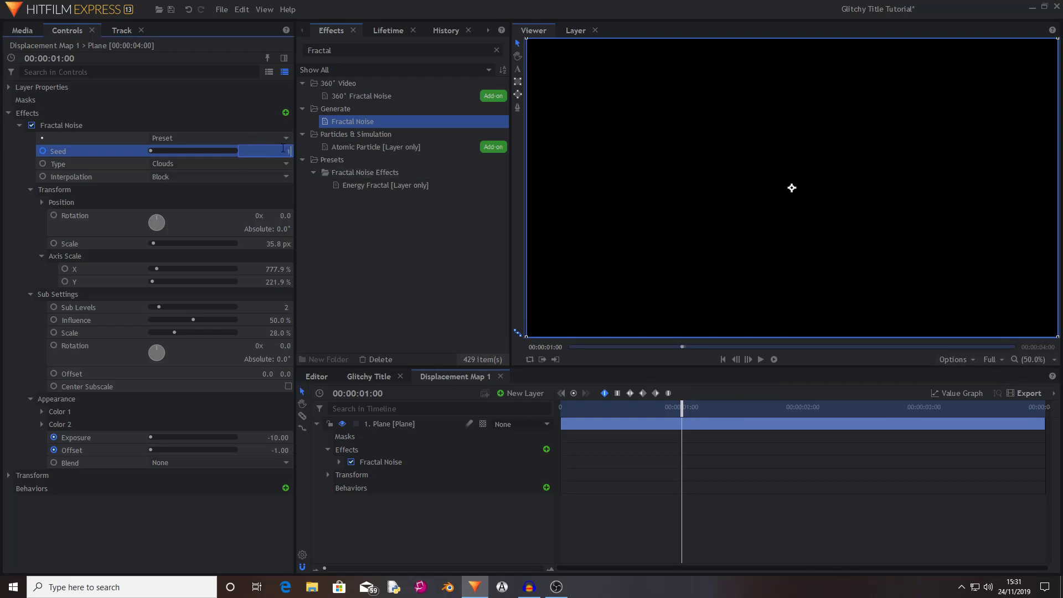
type("40")
key("Return")
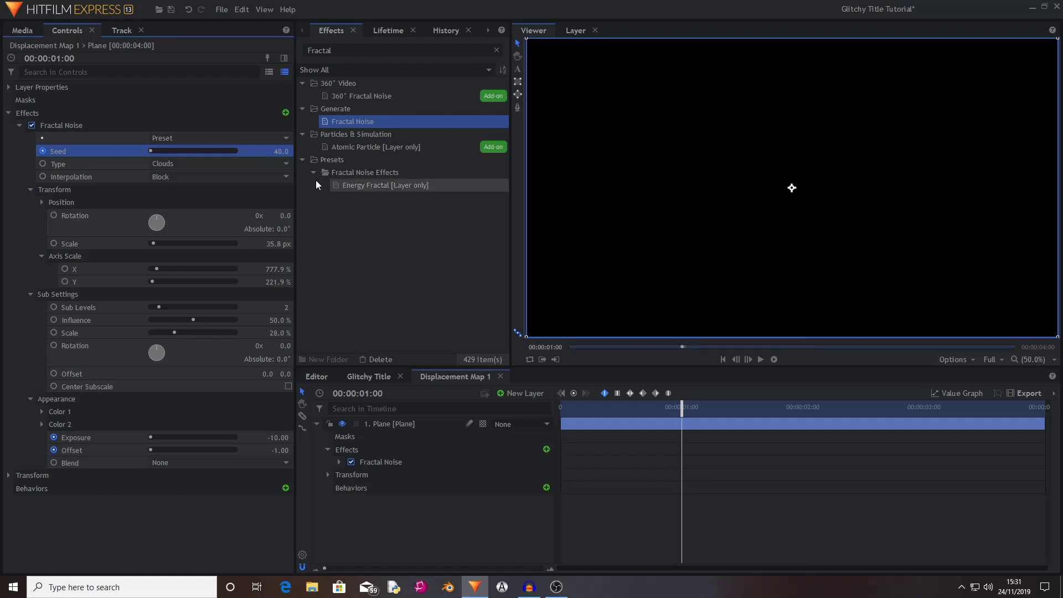
left_click_drag(679, 408, 643, 407)
Add the Displacement Map 1 composite beneath the text layer in the Glitchy Title shot and hide it.
left_click(368, 377)
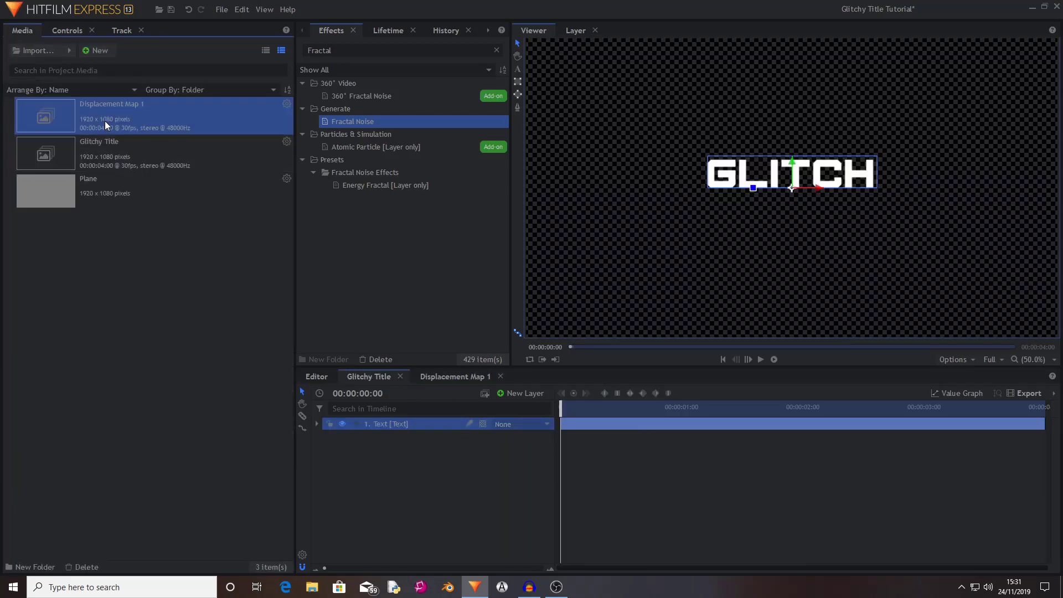
left_click_drag(94, 118, 421, 490)
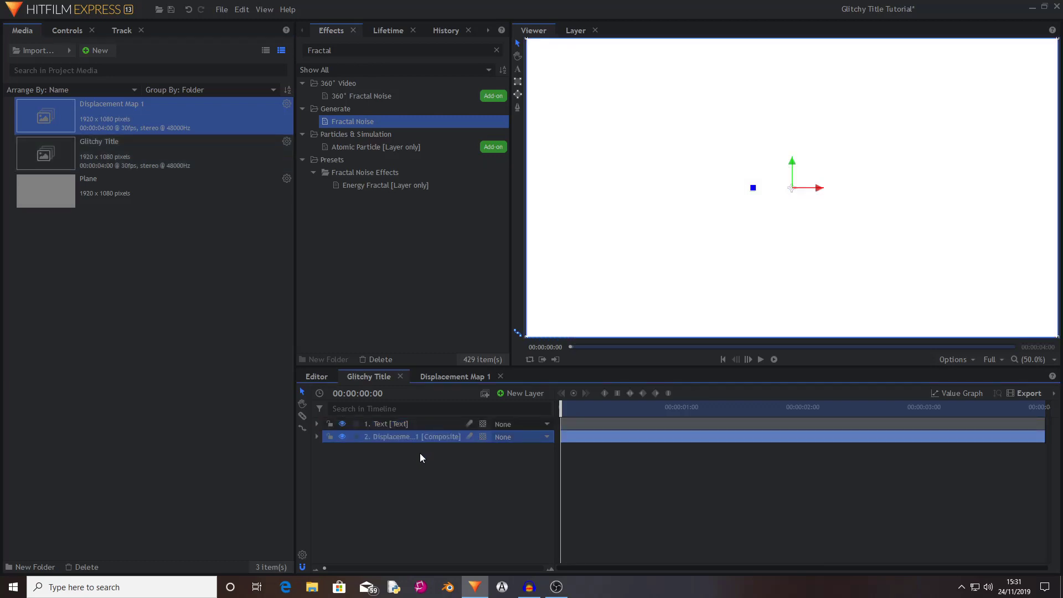
left_click(343, 437)
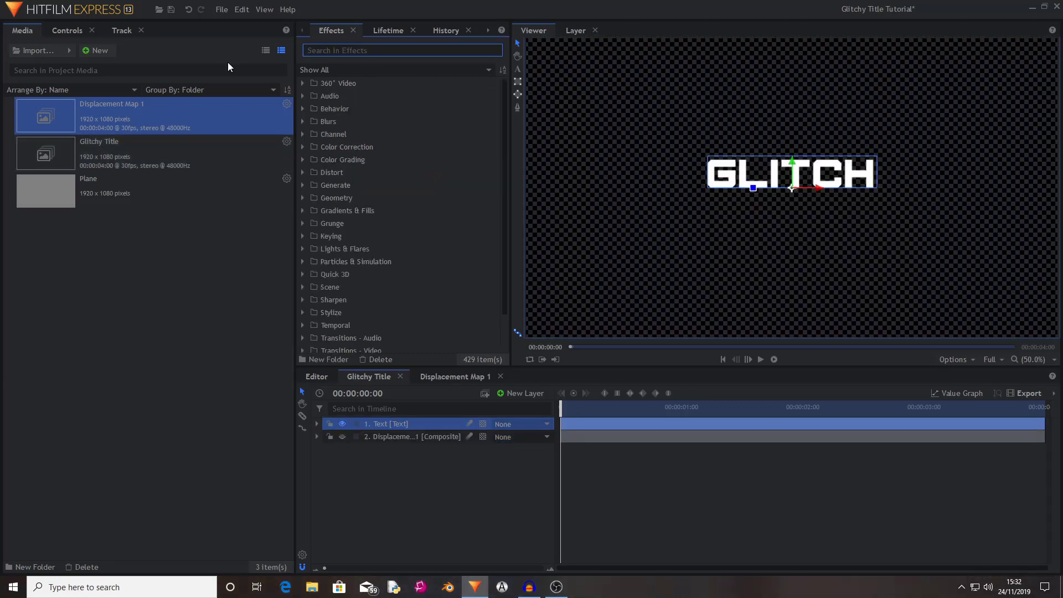
Apply the Set Matte effect to the text layer with Displacement Map 1 as its source layer.
type("set matte")
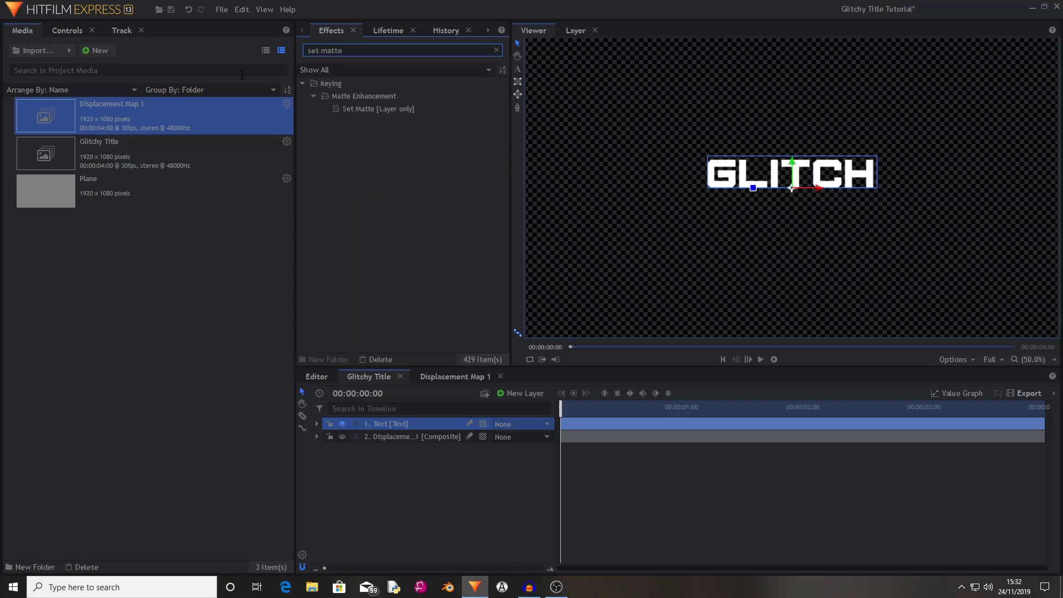
left_click_drag(367, 110, 410, 427)
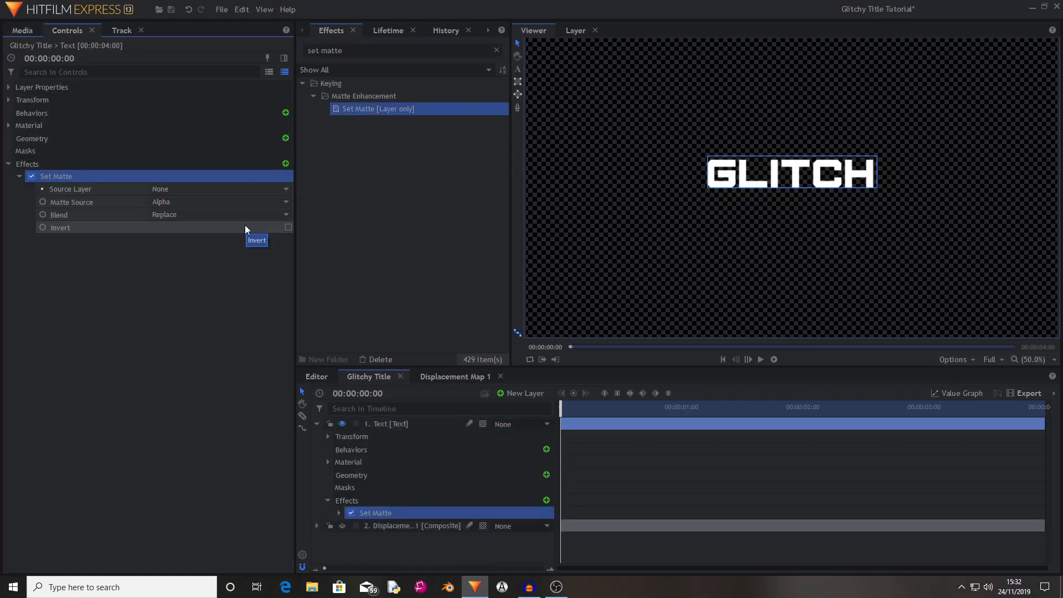
left_click(184, 189)
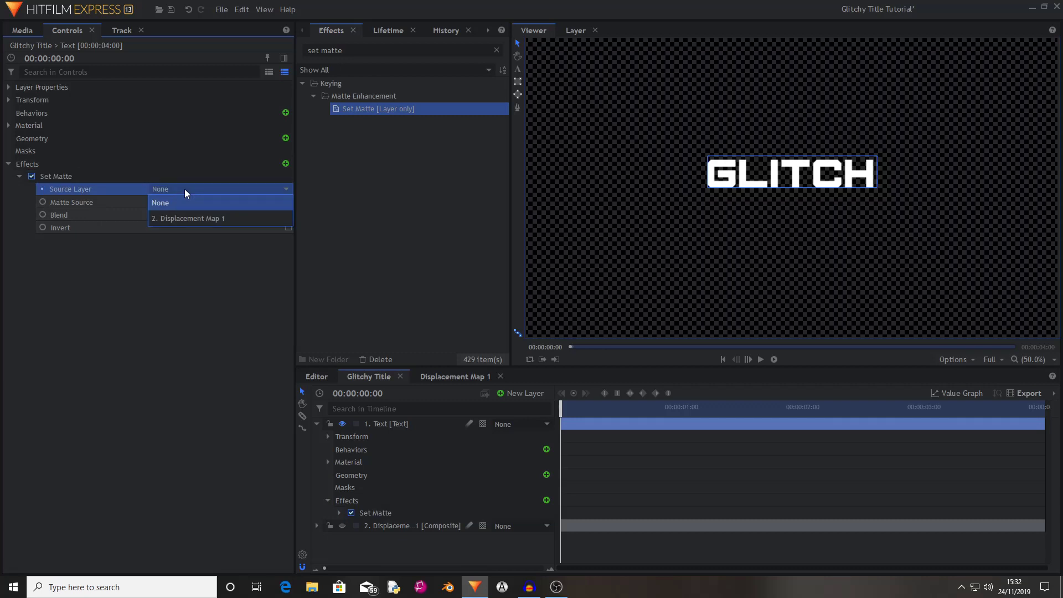
left_click(183, 213)
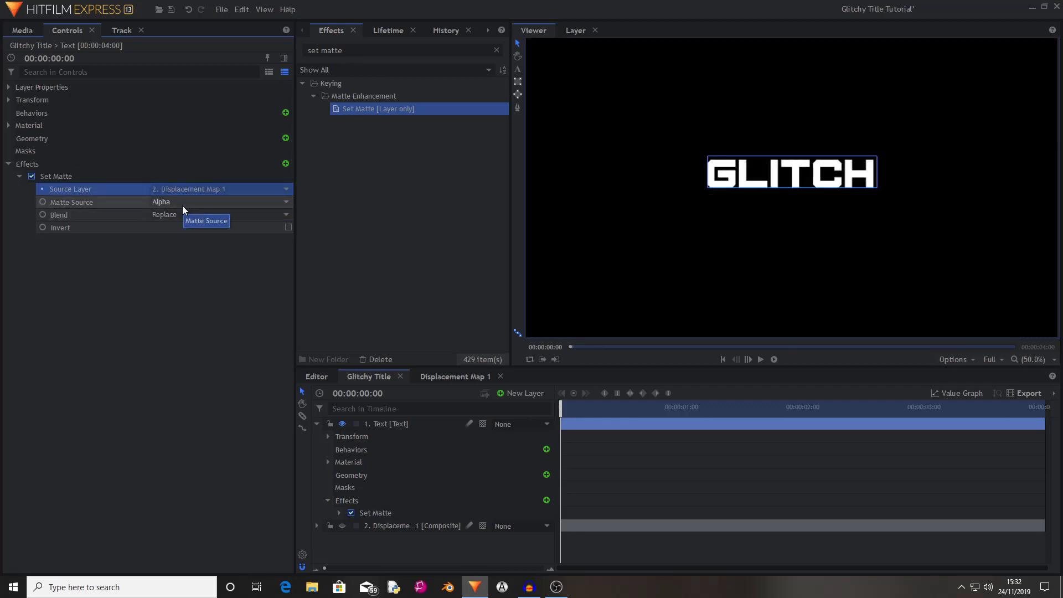
Set the Set Matte effect's matte source to Luminance and its blend to Subtract, and preview the text reveal.
left_click(183, 206)
left_click(191, 271)
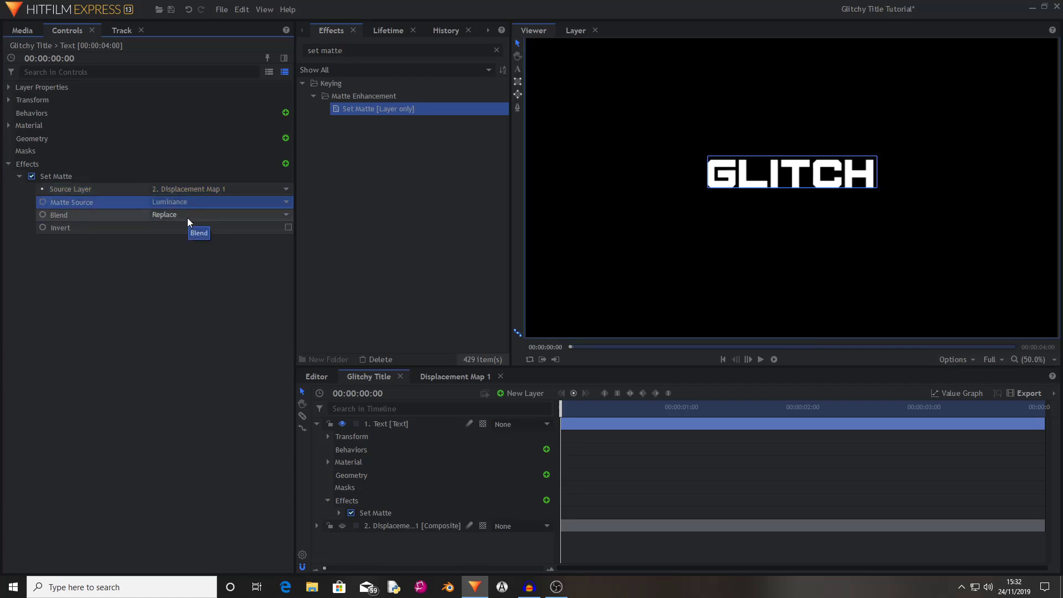
left_click(188, 217)
left_click(183, 240)
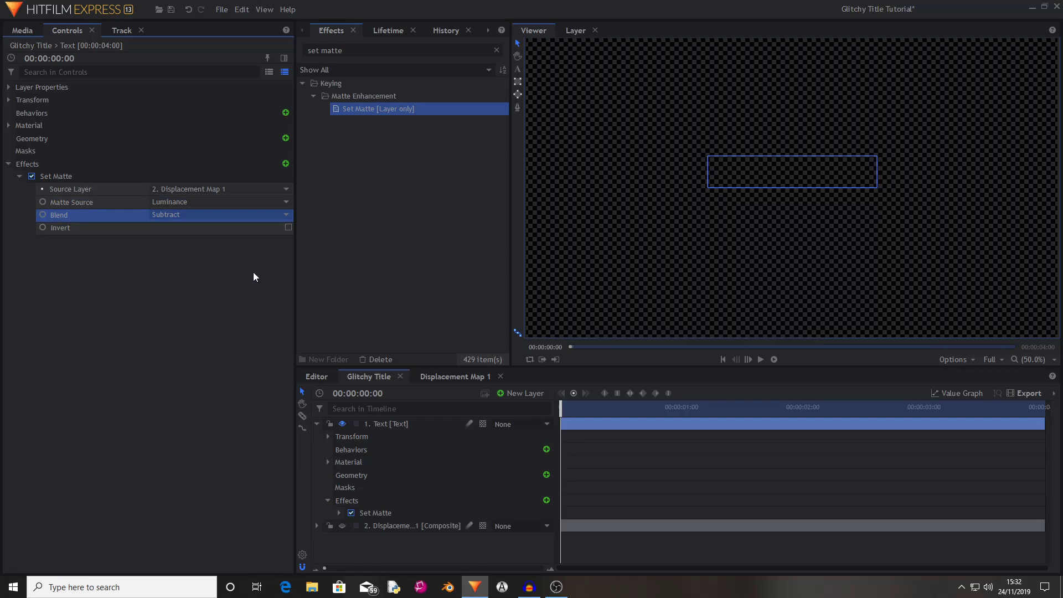
left_click_drag(703, 407, 585, 435)
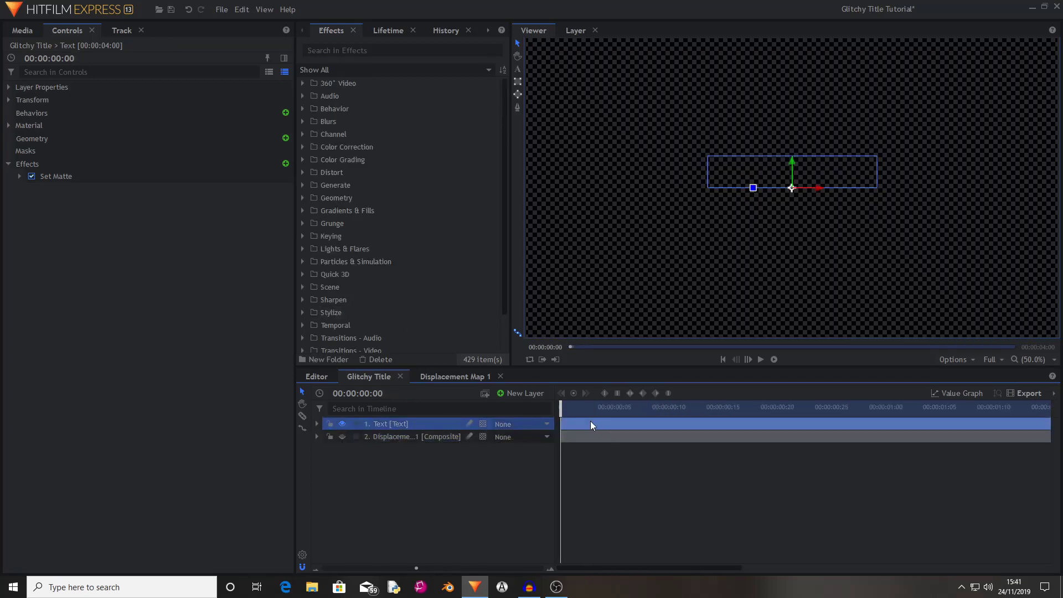
At 00:00:00:17, apply the Displacement effect to the text layer with Displacement Map 1 as its source layer.
left_click_drag(565, 407, 745, 421)
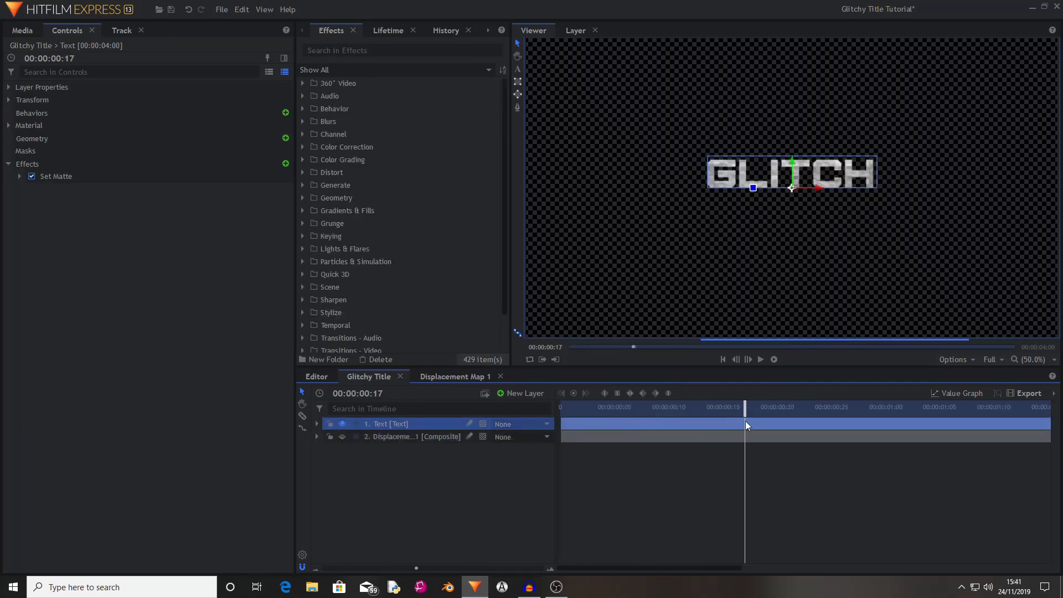
left_click(340, 50)
type("D")
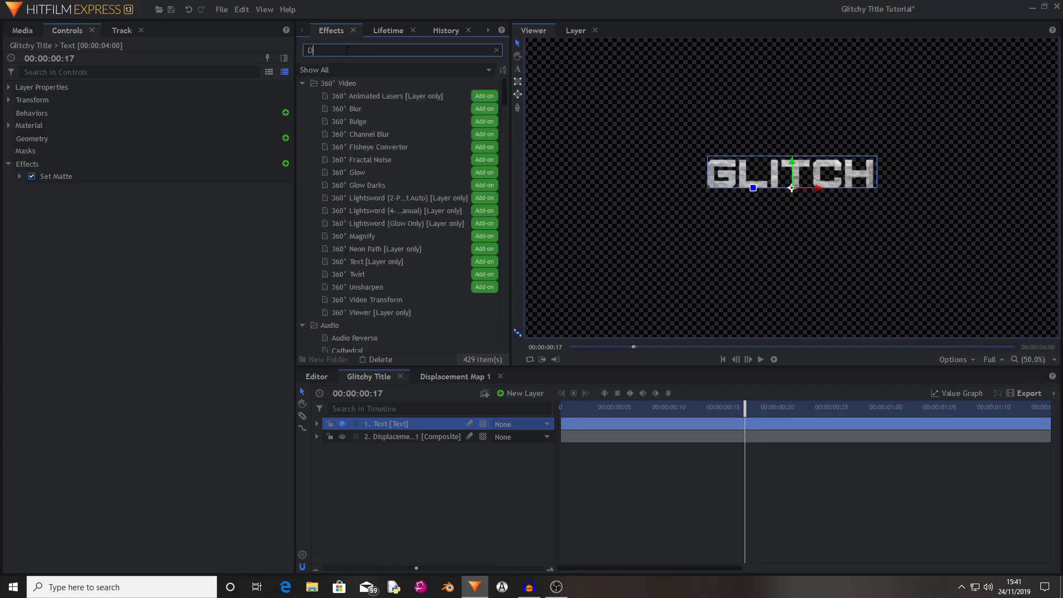
type("isplace")
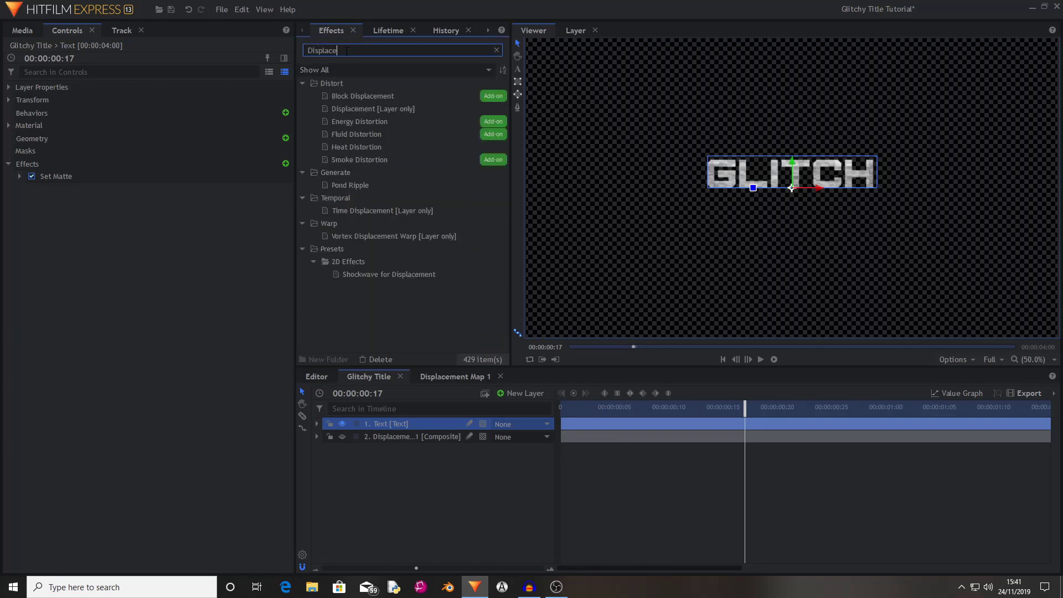
left_click_drag(380, 107, 61, 184)
left_click(20, 189)
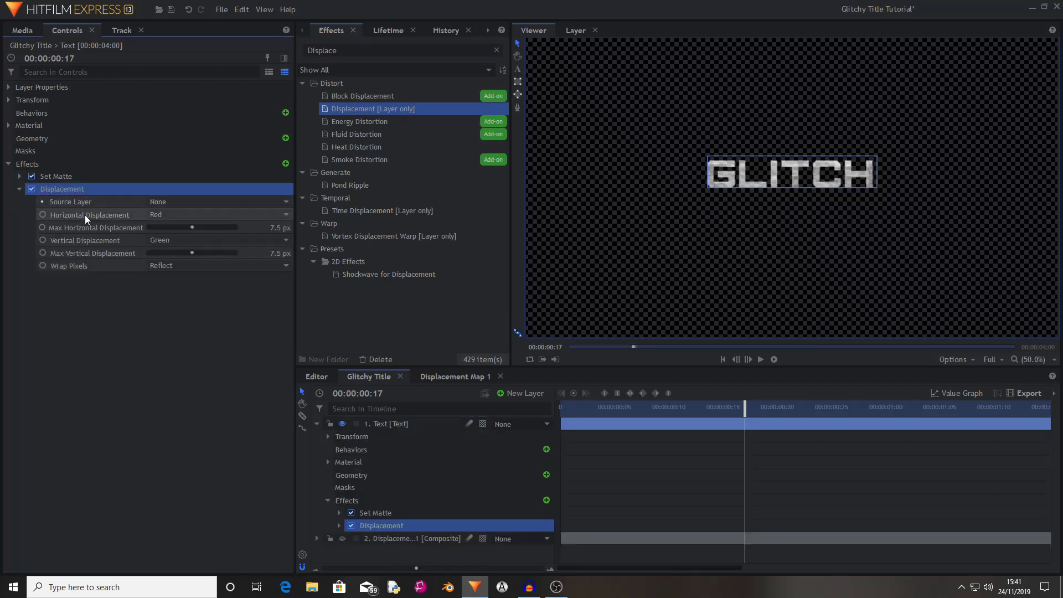
left_click(85, 200)
left_click(180, 202)
left_click(208, 231)
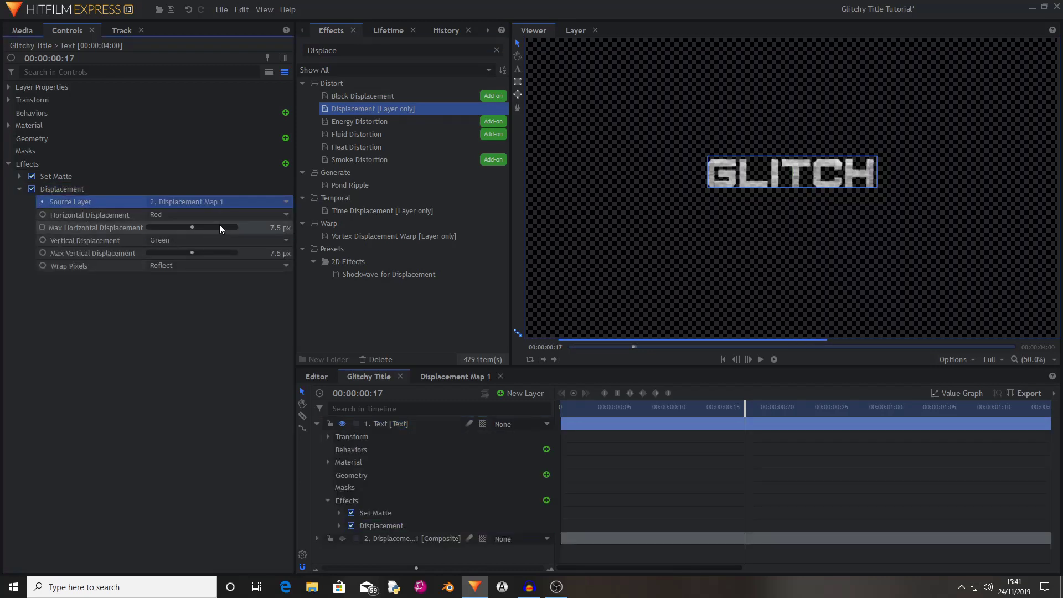
Set the Displacement effect's maximum vertical displacement to 0 px and maximum horizontal displacement to 97.5 px.
left_click(85, 239)
left_click(123, 253)
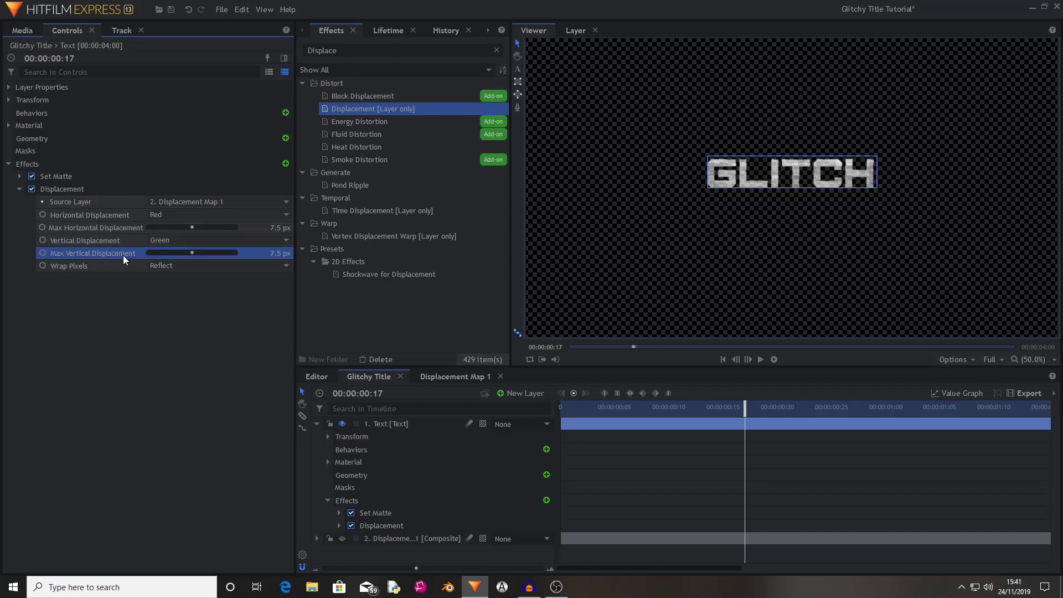
left_click_drag(278, 253, 260, 253)
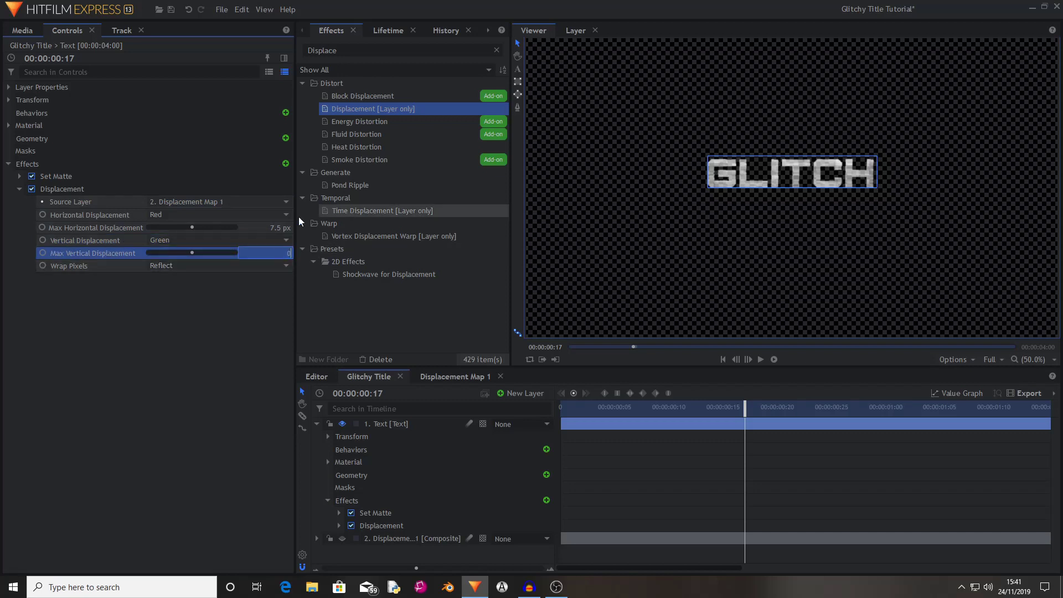
left_click(282, 228)
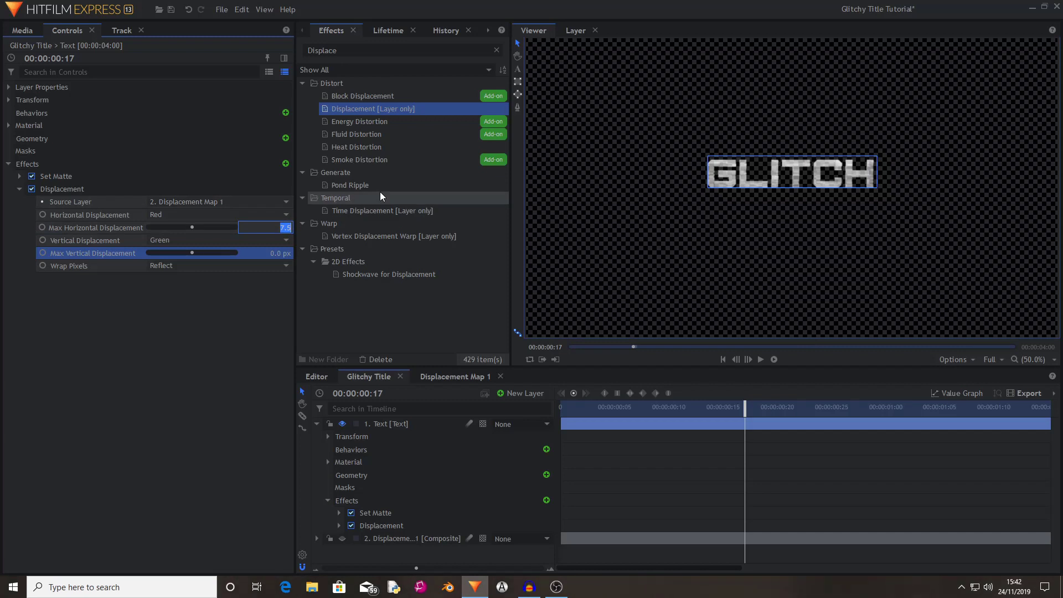
type("97.5")
key("Return")
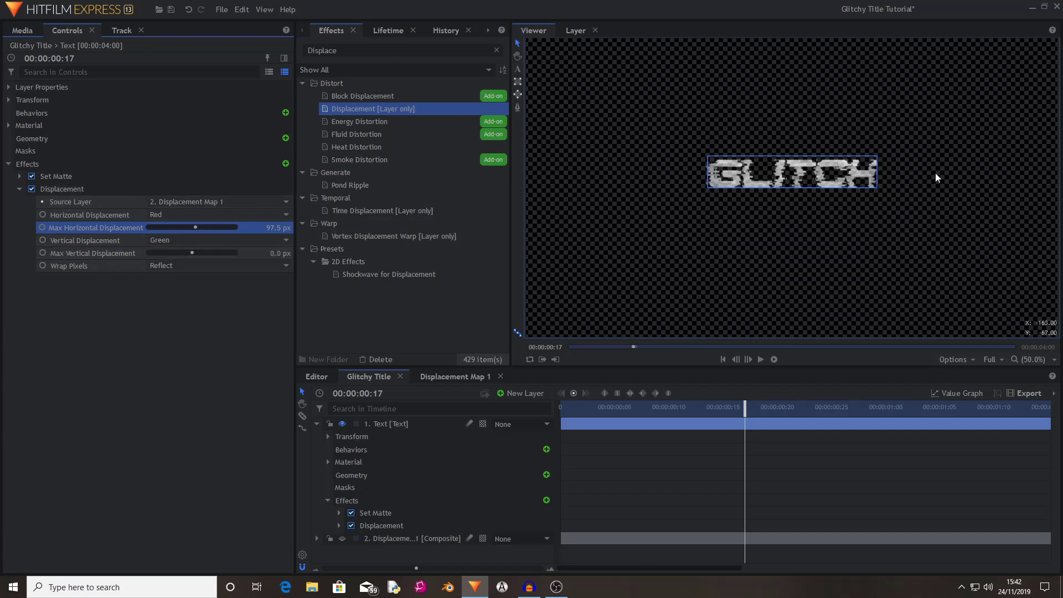
Duplicate the Displacement effect and set the copy's maximum horizontal displacement to -97.5 px.
right_click(68, 188)
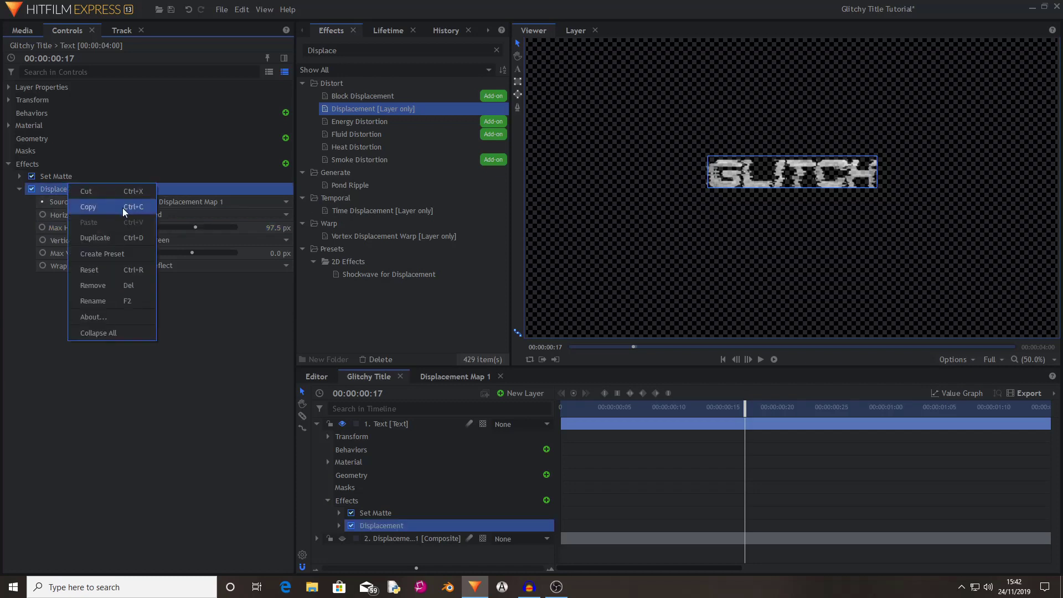
left_click(115, 236)
left_click(19, 280)
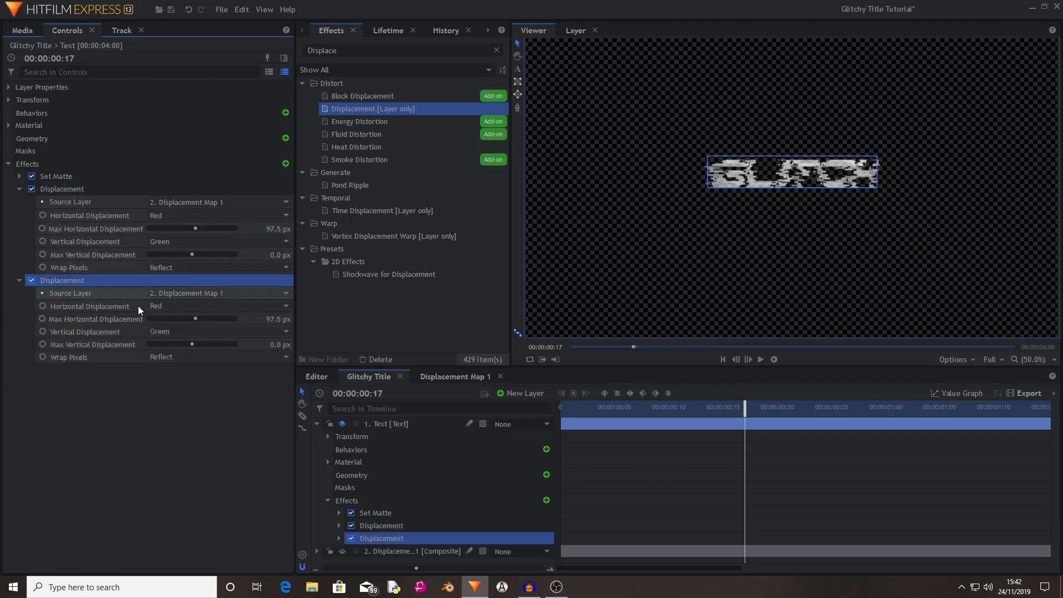
left_click(264, 319)
left_click(275, 319)
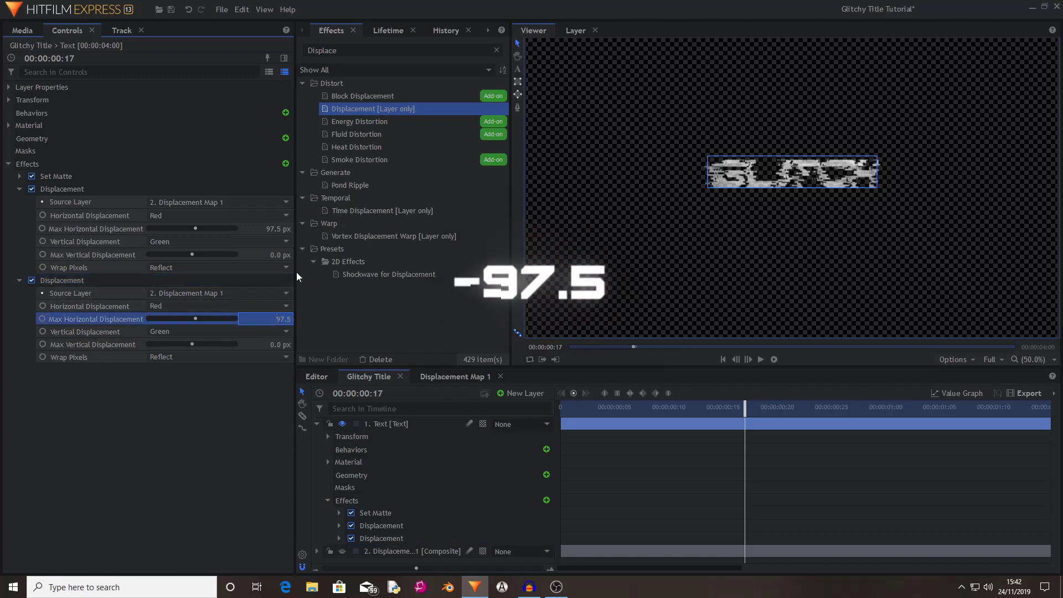
type("-")
key("Return")
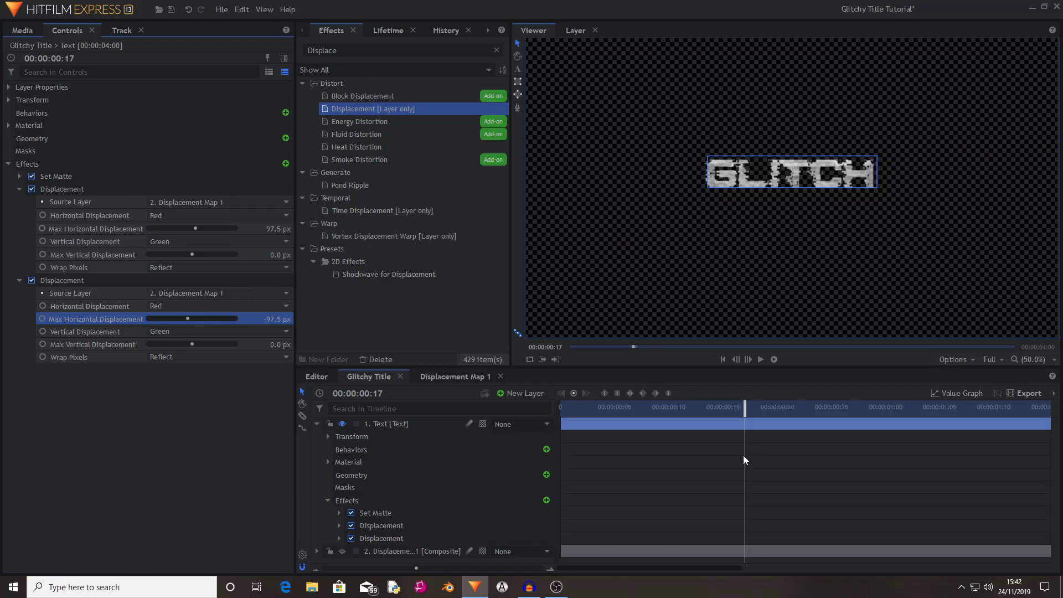
Duplicate both Displacement effects on the text layer.
left_click(25, 279)
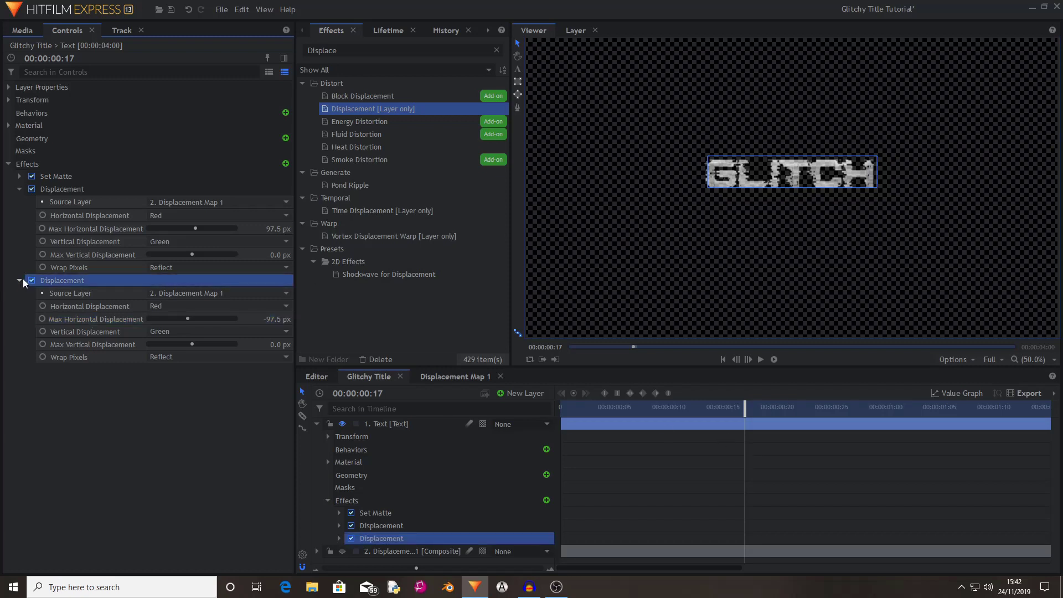
left_click(20, 202)
left_click(20, 189)
left_click(19, 201)
left_click(71, 204)
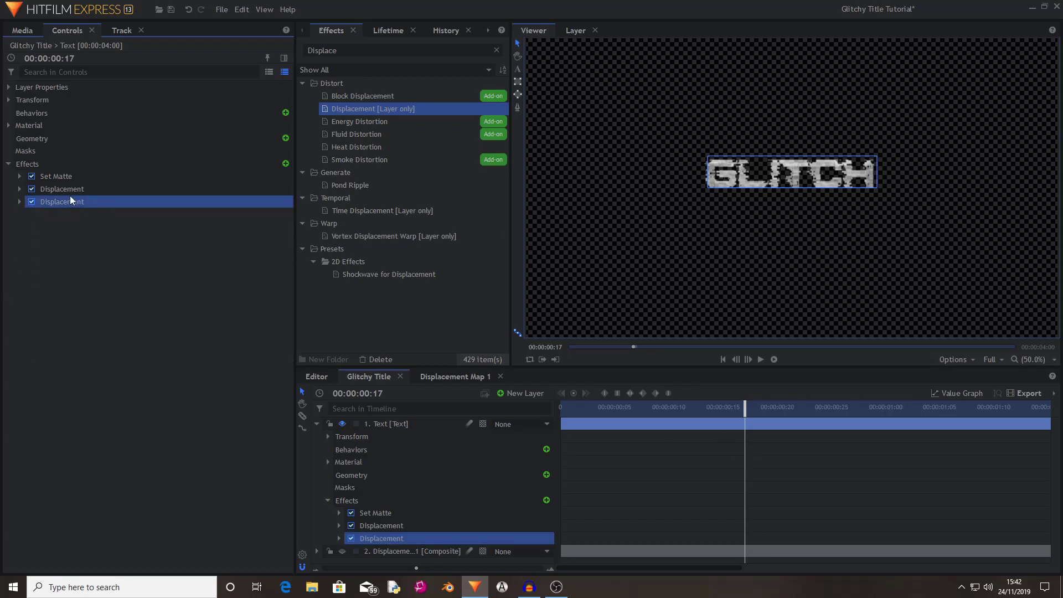
right_click(68, 199)
left_click(43, 188)
left_click(65, 201, "ctrl")
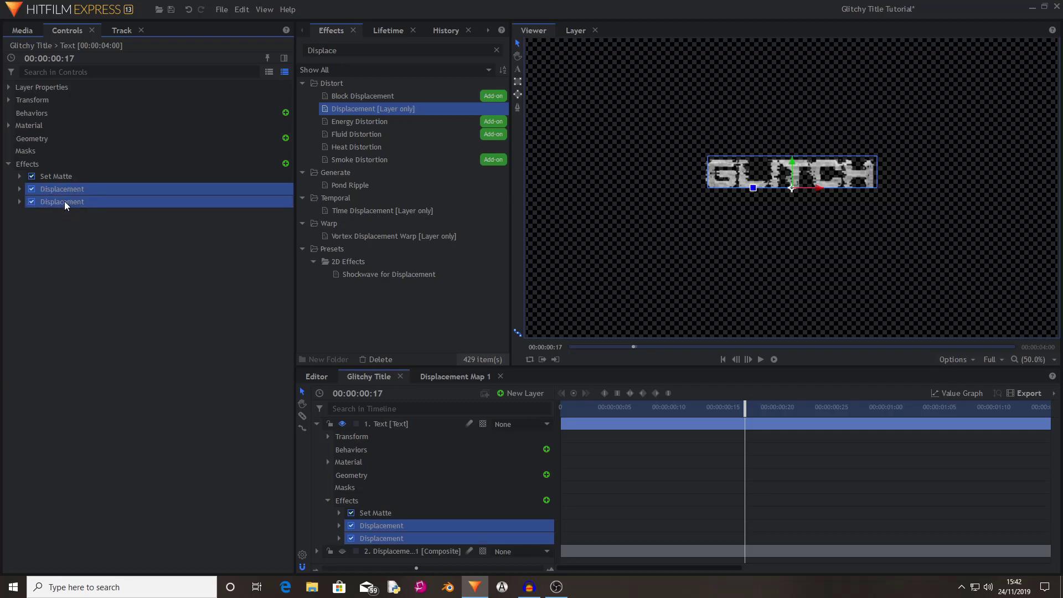
right_click(65, 200)
left_click(110, 247)
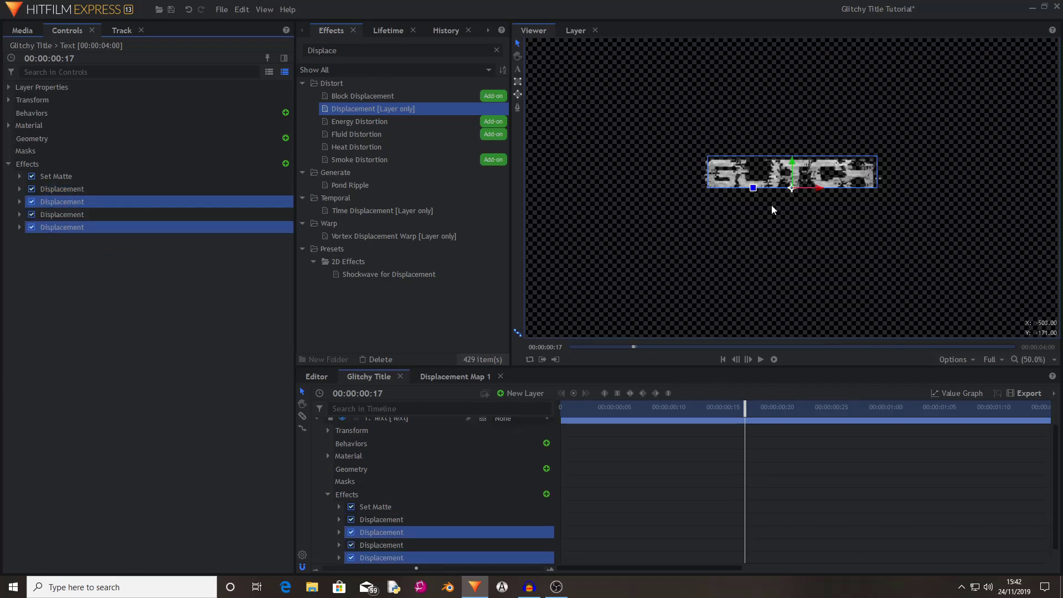
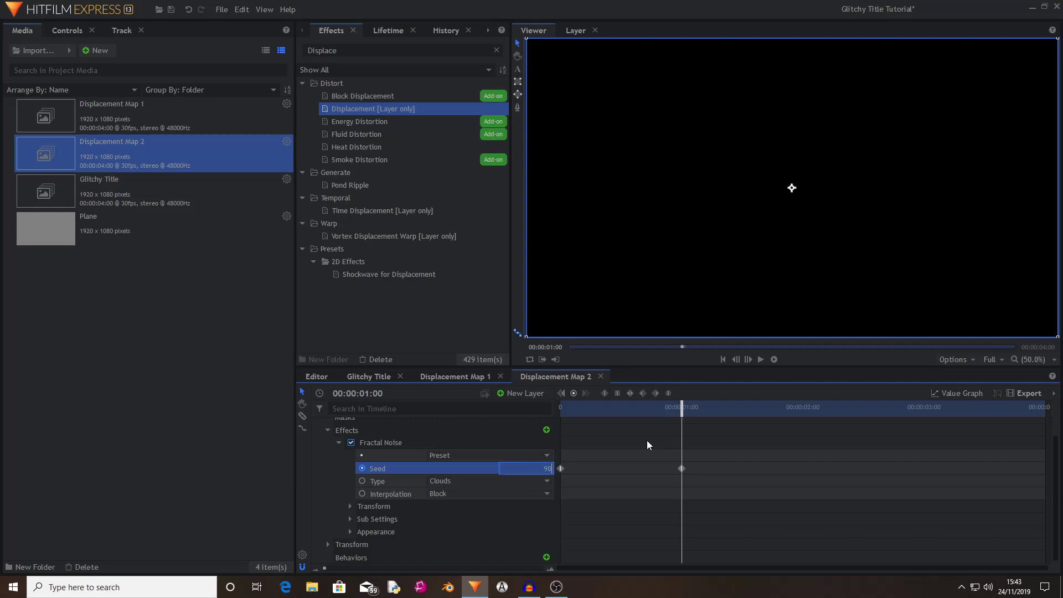
At 00:00:00:17 in Displacement Map 2, set the Fractal Noise axis scale to 231.9% on X and 580.9% on Y.
left_click_drag(647, 409, 629, 410)
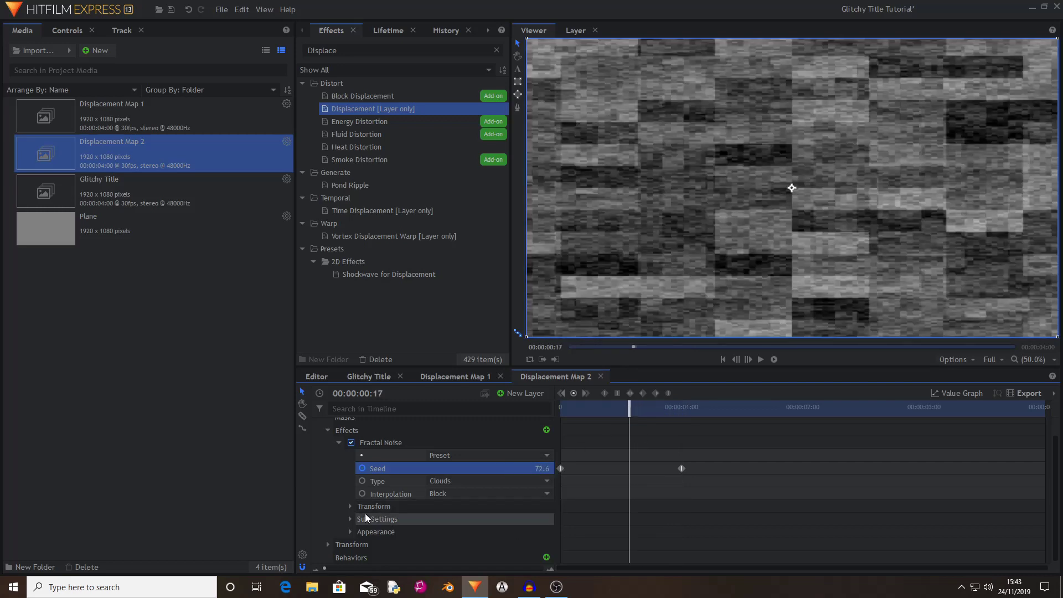
left_click(350, 519)
left_click(354, 519)
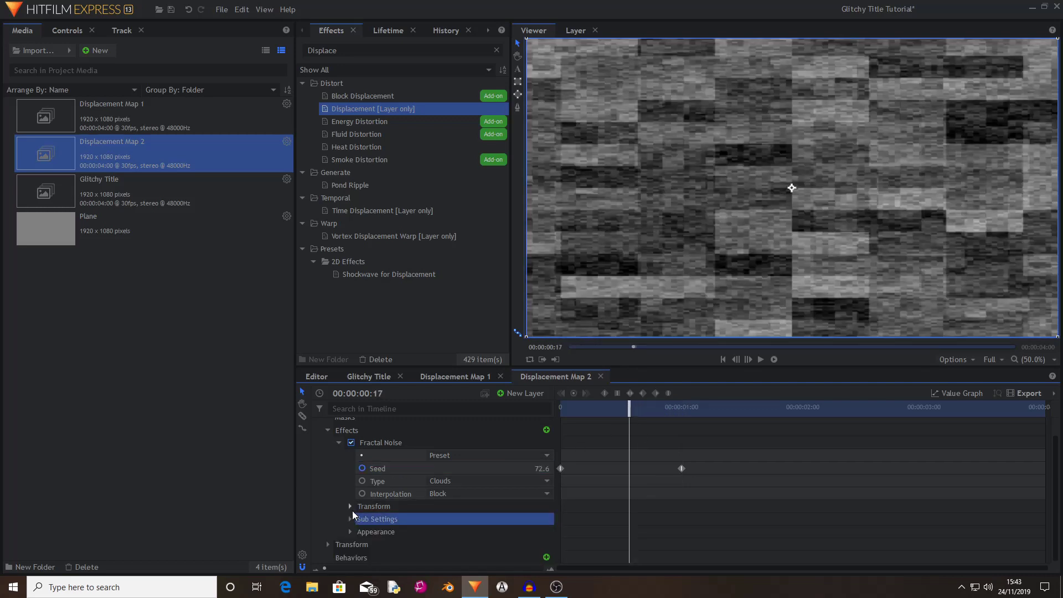
left_click(350, 506)
scroll(402, 525, "down", 2)
left_click(415, 503)
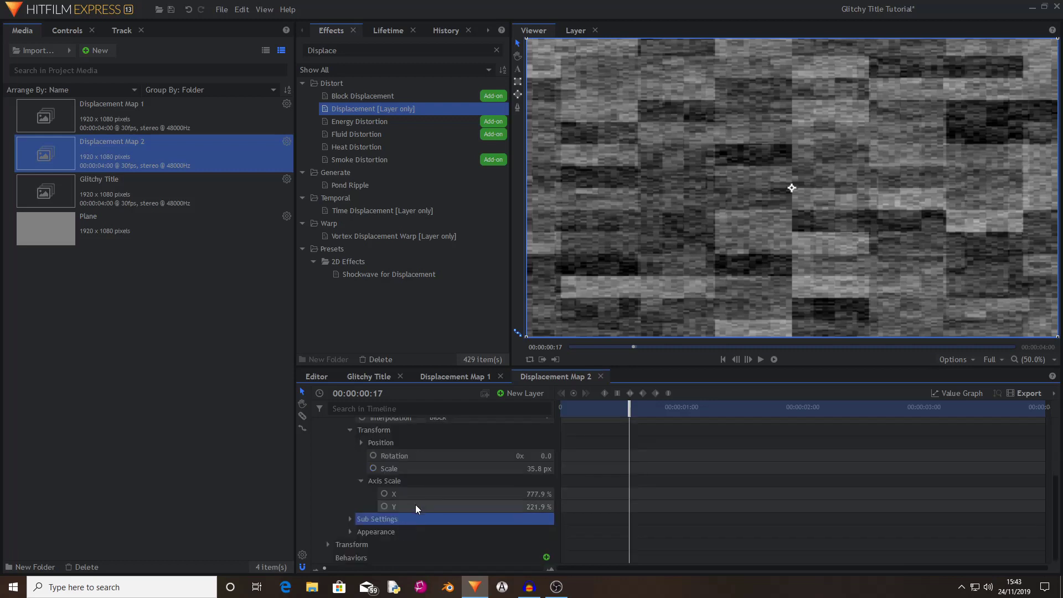
left_click(493, 493)
mouse_move(537, 493)
left_mouse_down()
mouse_move(459, 493)
mouse_move(636, 506)
mouse_move(524, 493)
left_mouse_up()
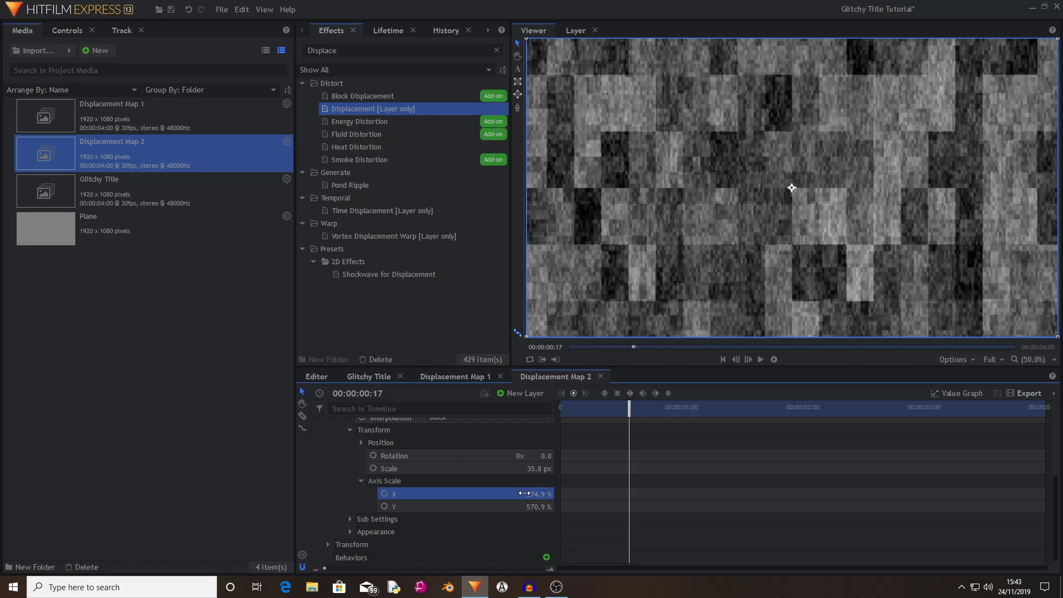
mouse_move(517, 492)
left_mouse_down()
mouse_move(498, 492)
mouse_move(531, 506)
mouse_move(531, 495)
left_mouse_up()
Set the Fractal Noise effect's Sub Levels to 0 in Displacement Map 2.
left_click(350, 518)
scroll(410, 524, "down", 1)
left_click(410, 496)
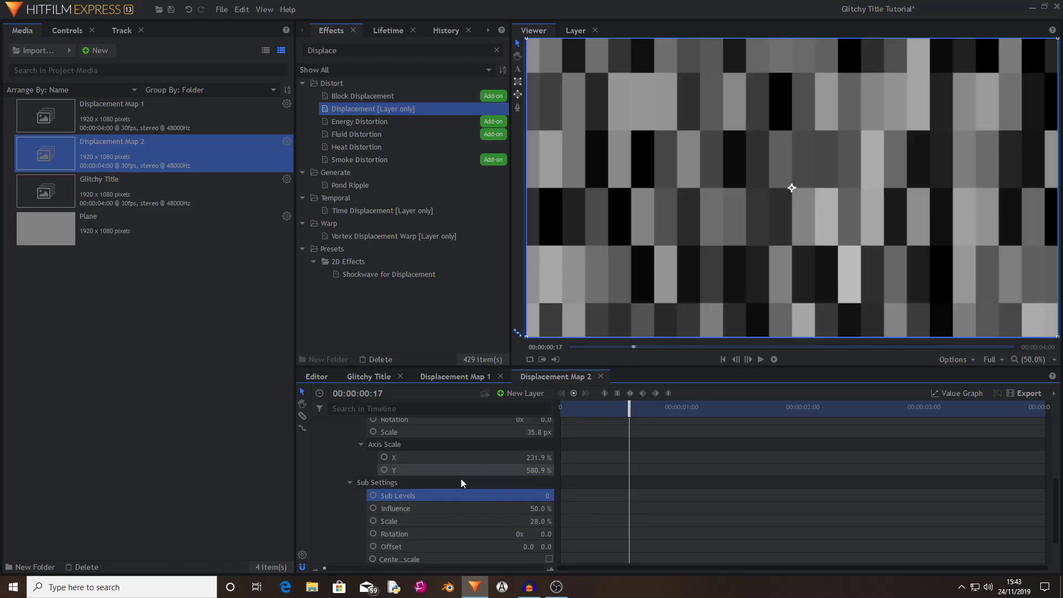
left_click(349, 482)
left_click(351, 483)
Keyframe the Fractal Noise position from 0, 0 at 00:00:00:00 to about 0, 232 at 00:00:01:00 and preview the motion.
left_click(350, 506)
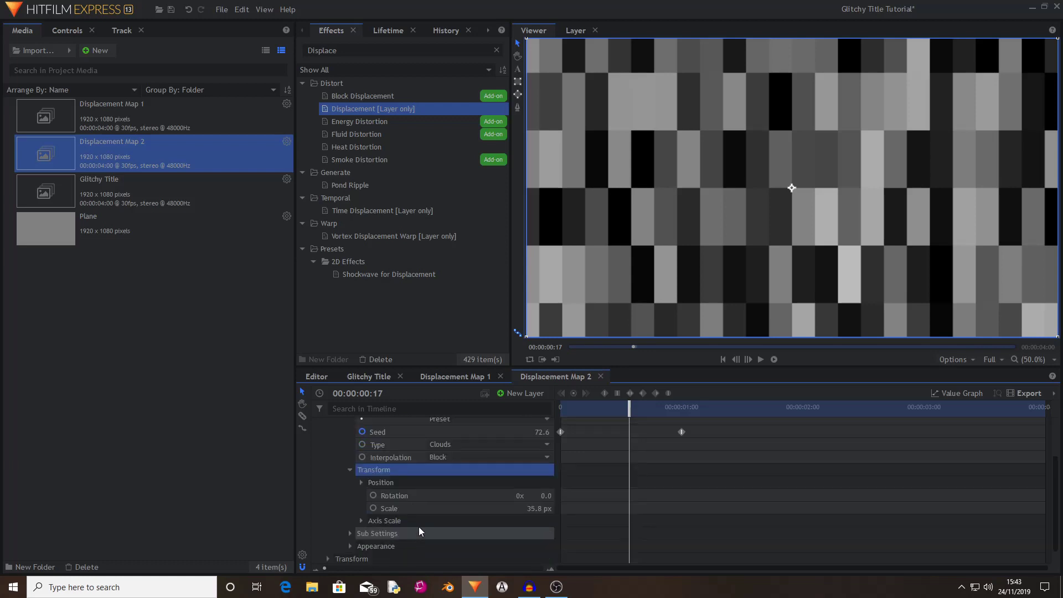
key("Home")
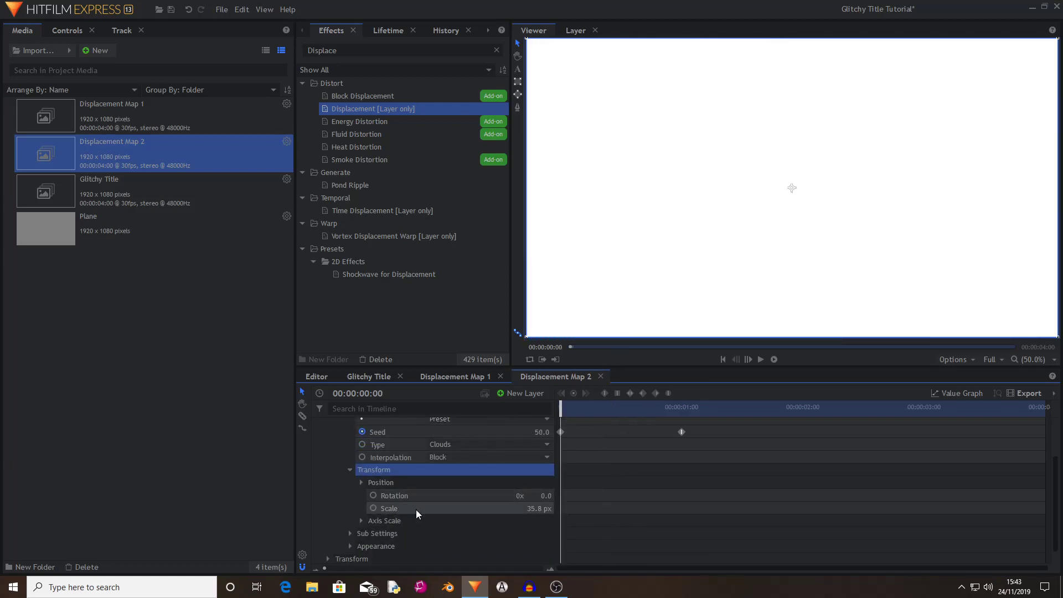
left_click(361, 482)
left_click(424, 496)
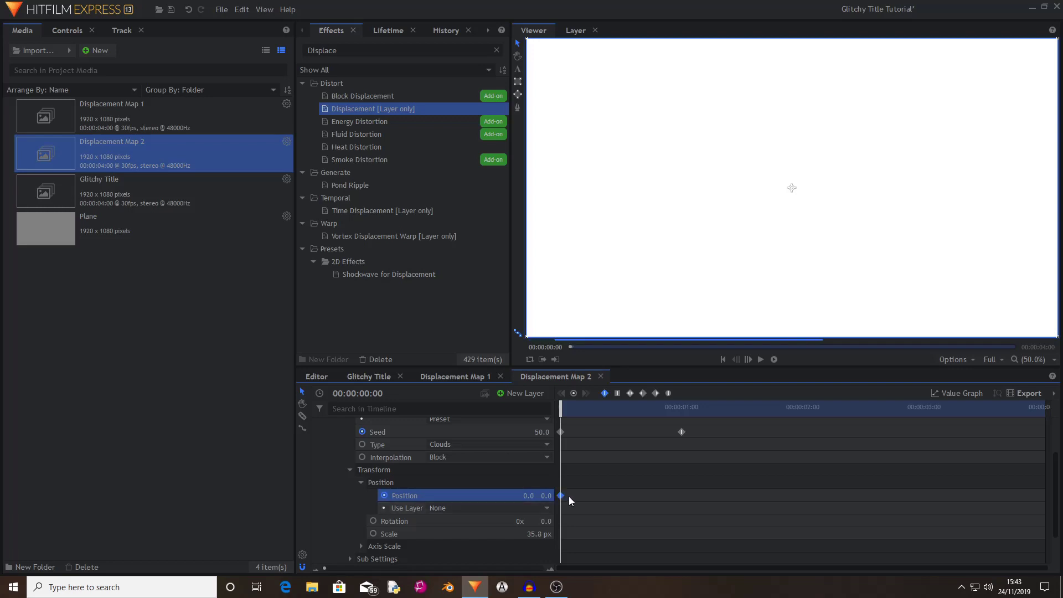
left_click_drag(582, 413, 682, 413)
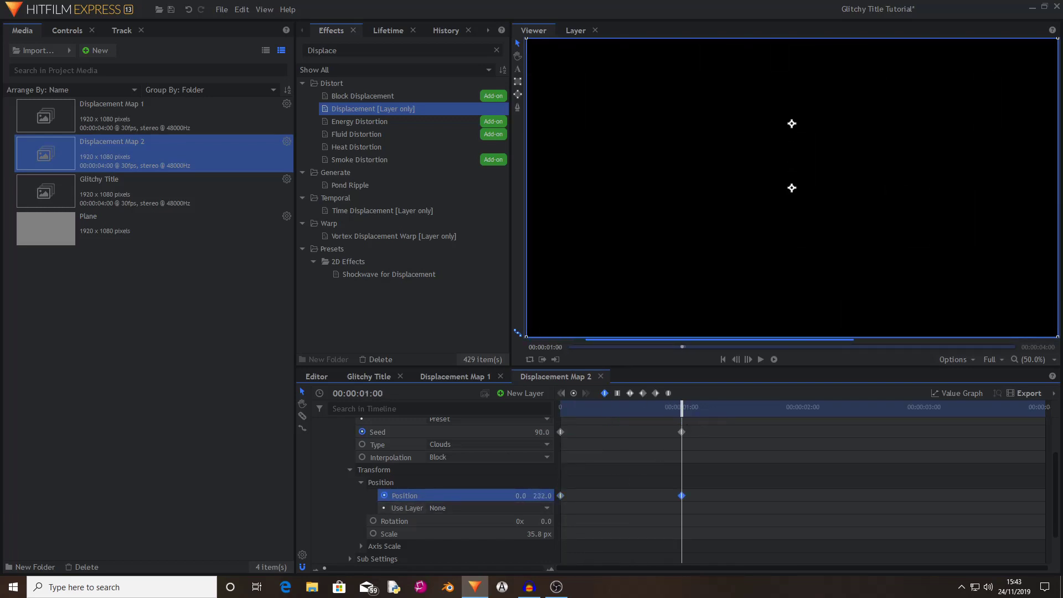
left_click_drag(681, 413, 674, 438)
Add Displacement Map 2 as the lowest layer of the Glitchy Title composite and hide it.
left_click(369, 377)
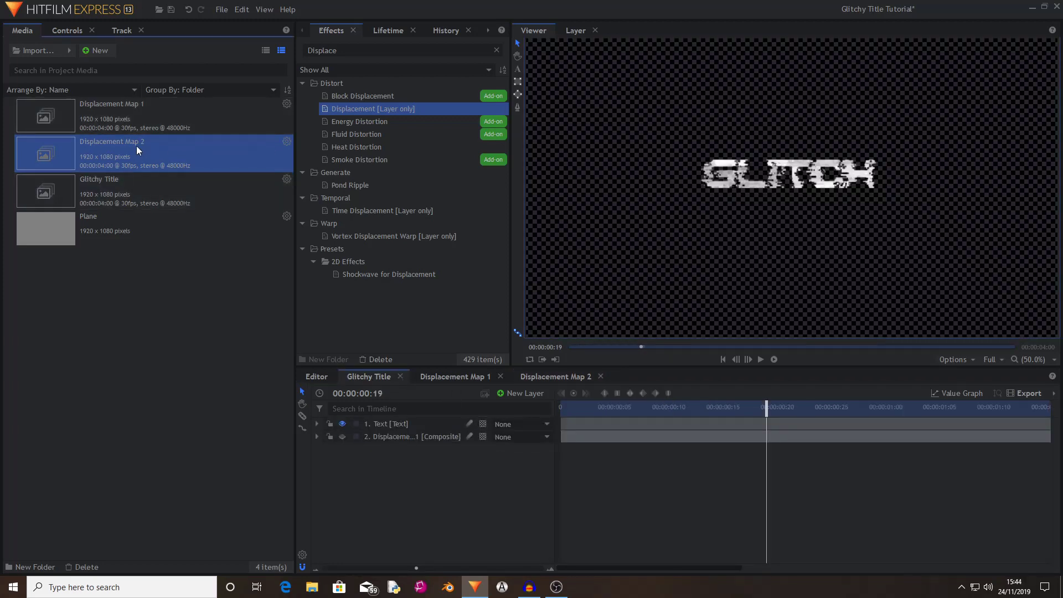
left_click_drag(145, 160, 384, 468)
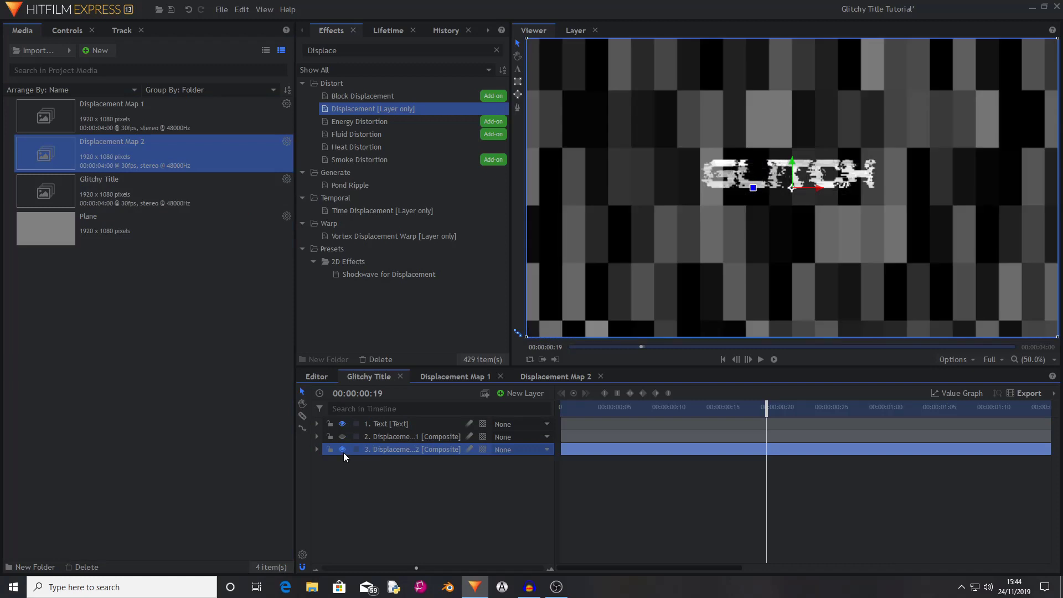
left_click(343, 452)
Duplicate all four Displacement effects on the text layer to make a set of eight.
left_click(407, 422)
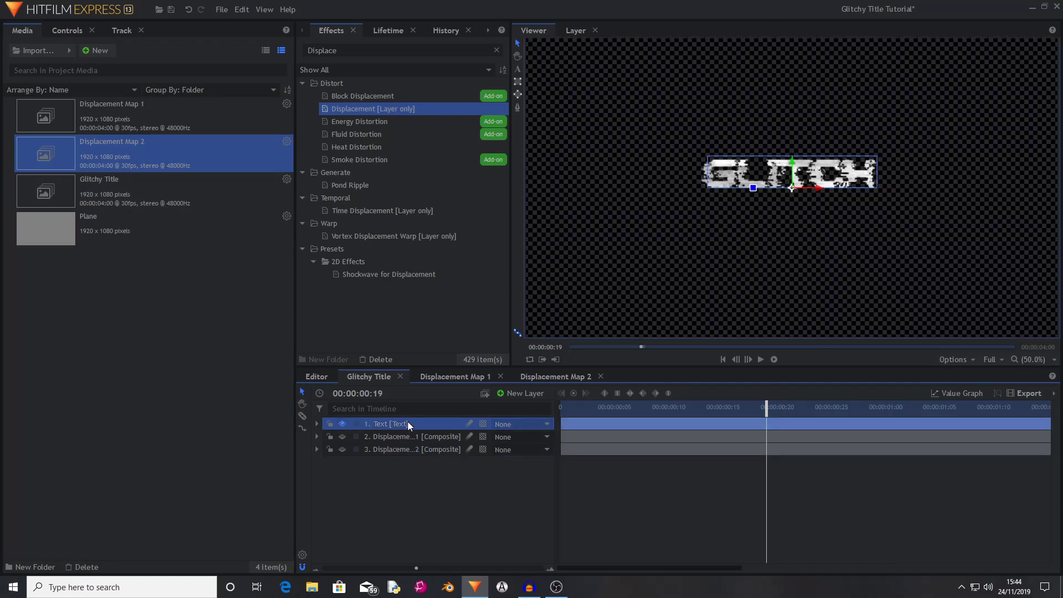
left_click(66, 31)
left_click(62, 189)
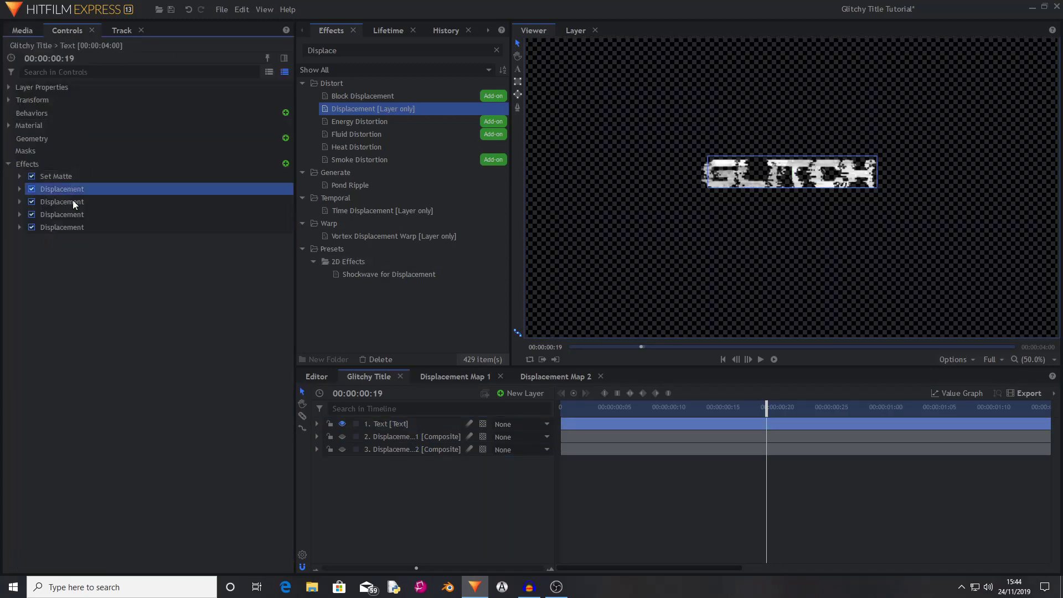
left_click(78, 227, "shift")
right_click(74, 210)
left_click(113, 260)
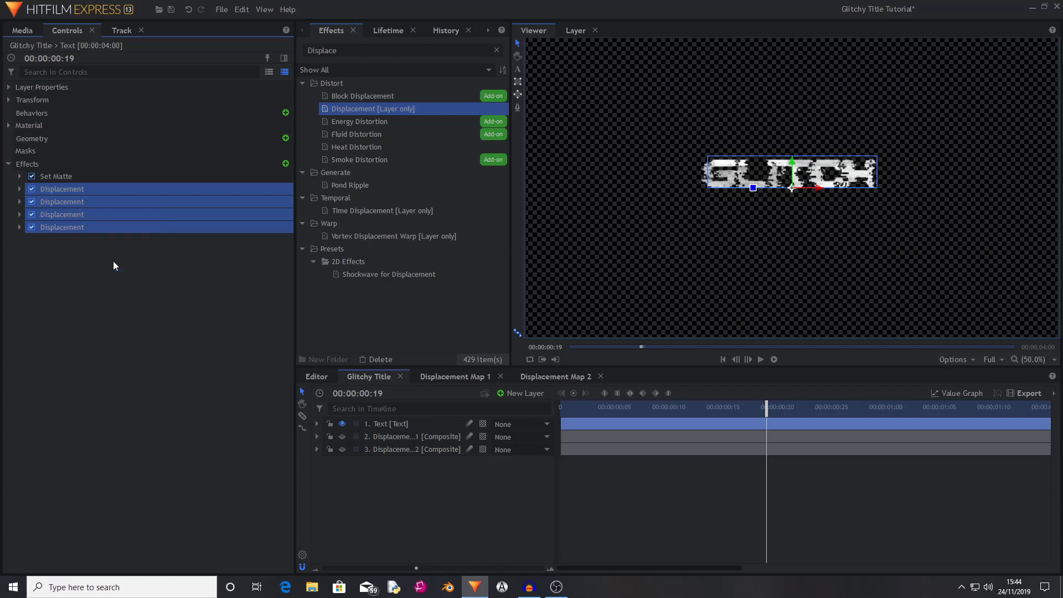
left_click_drag(71, 207, 78, 273)
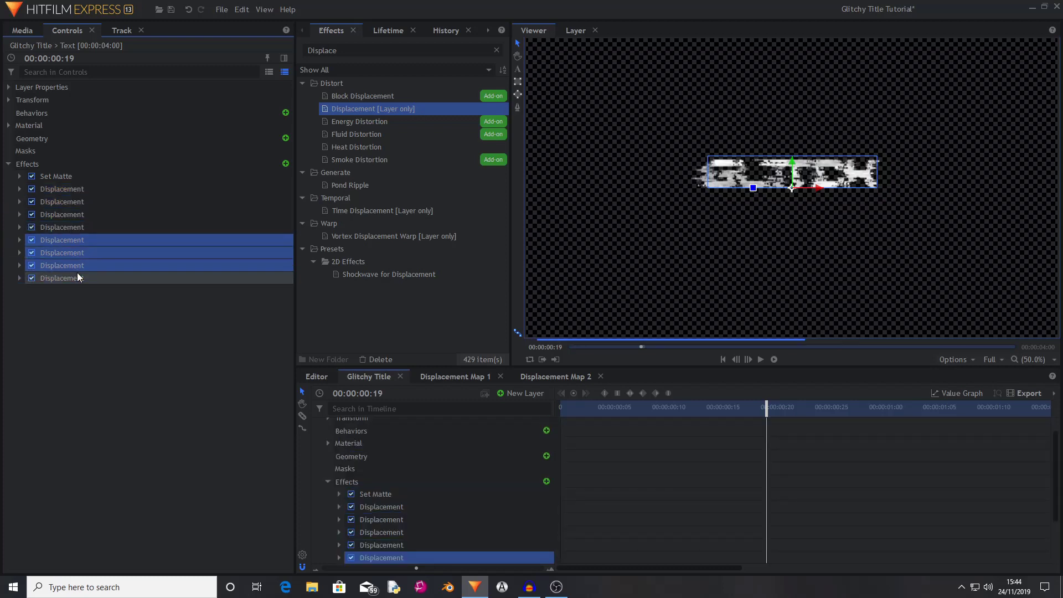
Set the fifth Displacement effect's source layer to Displacement Map 2, maximum horizontal displacement to 0 px and maximum vertical displacement to 50 px.
left_click(43, 239)
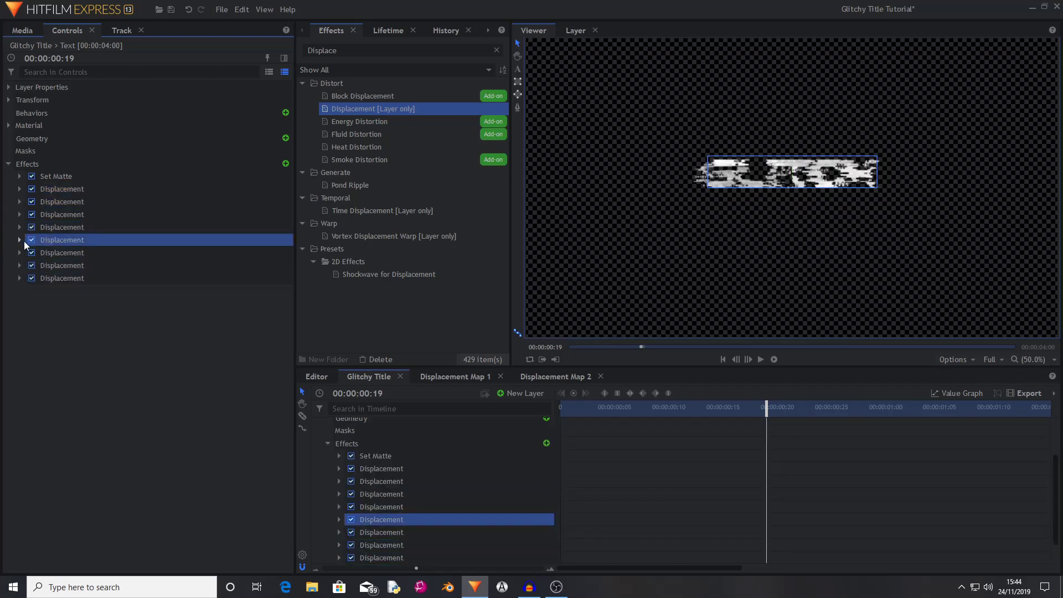
left_click(20, 239)
left_click(221, 254)
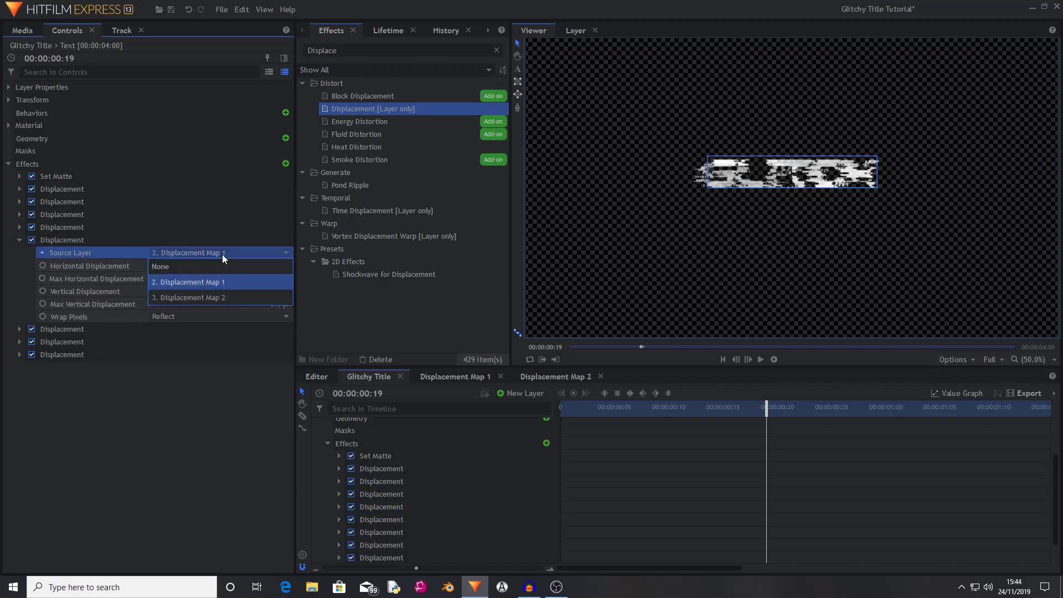
left_click(221, 284)
left_click_drag(277, 278, 232, 279)
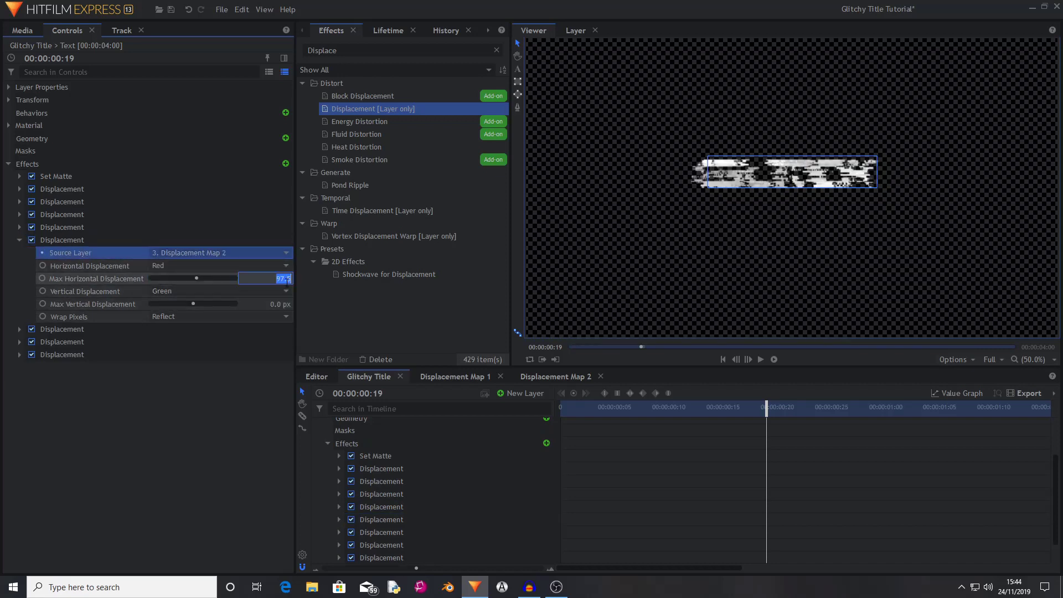
left_click_drag(280, 303, 338, 273)
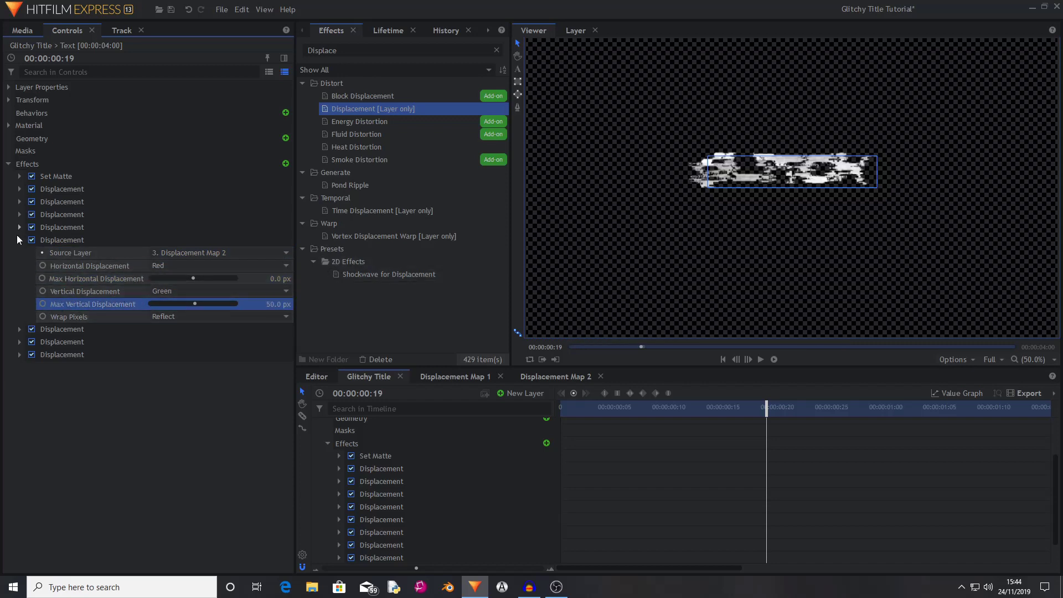
Set the sixth Displacement effect's source layer to Displacement Map 2, maximum horizontal displacement to 0 px and maximum vertical displacement to -50 px.
left_click(19, 328)
left_click_drag(234, 368, 300, 386)
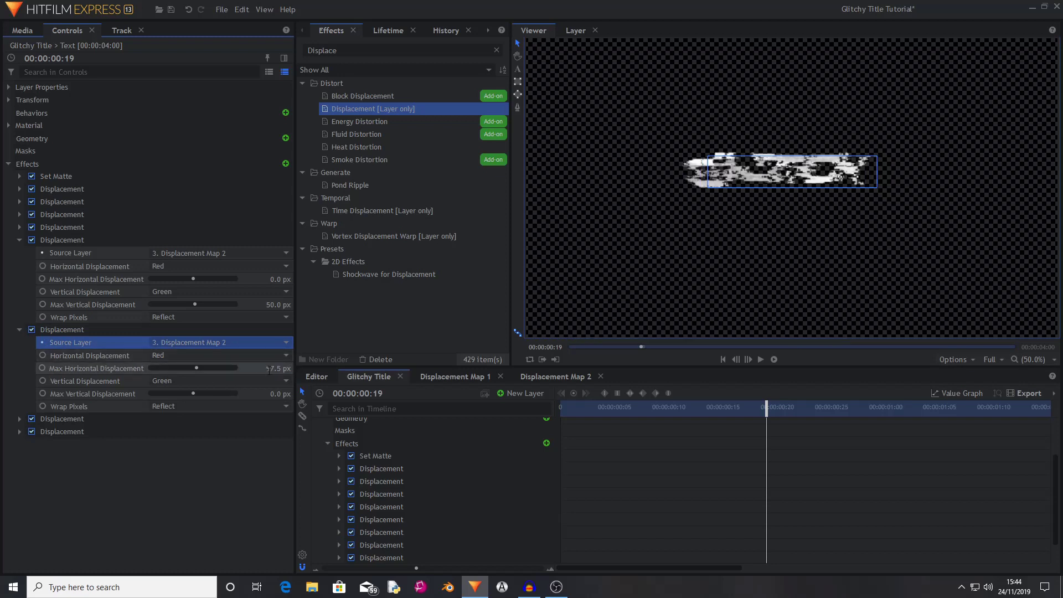
double_click(276, 393)
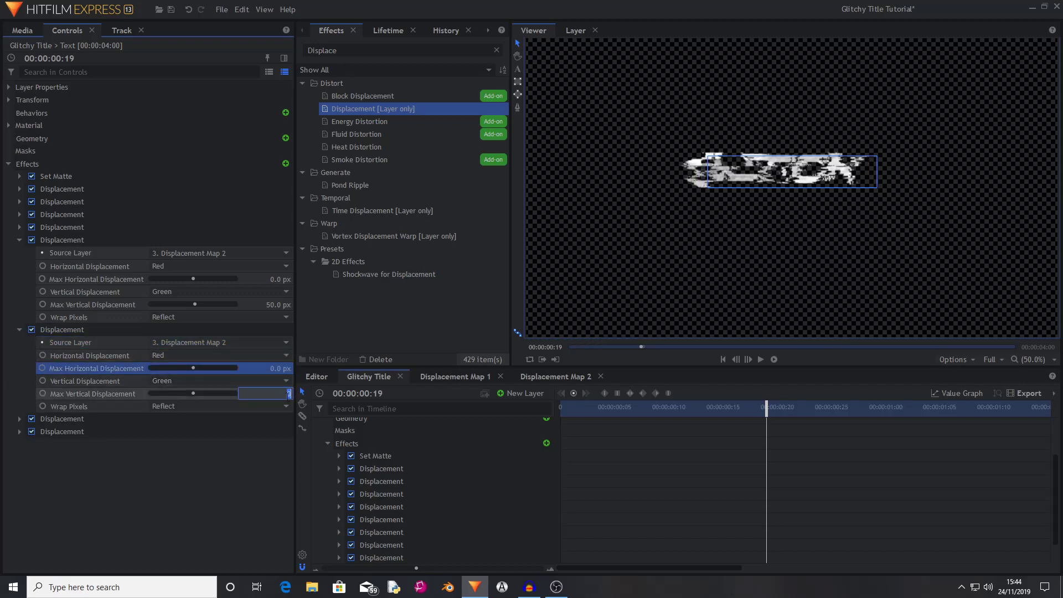
type("-50")
key("Return")
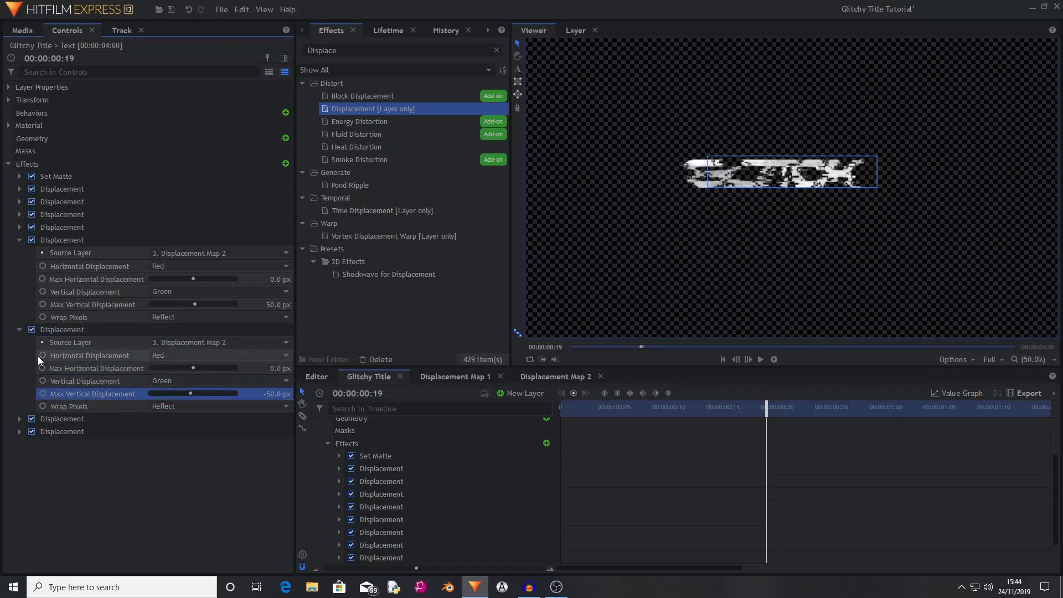
Set the seventh Displacement effect's maximum horizontal displacement to 0 px and maximum vertical displacement to 50 px.
left_click(19, 419)
left_click(20, 508)
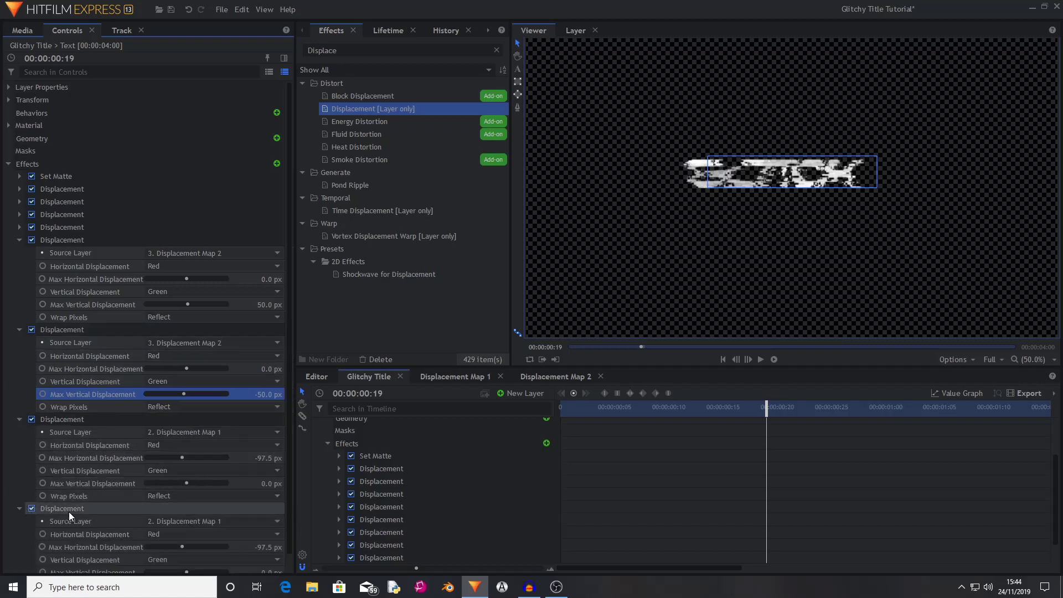
type("0")
key("Tab")
type("50")
key("Return")
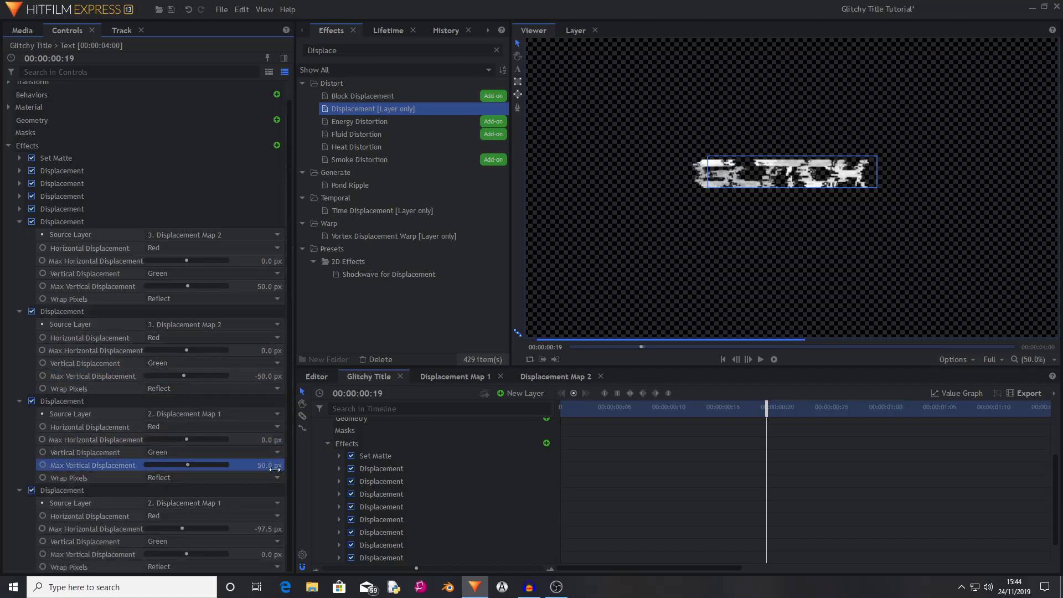
Set the eighth Displacement effect's maximum horizontal displacement to 0 px and maximum vertical displacement to -50 px, and preview the glitch.
type("0")
key("Return")
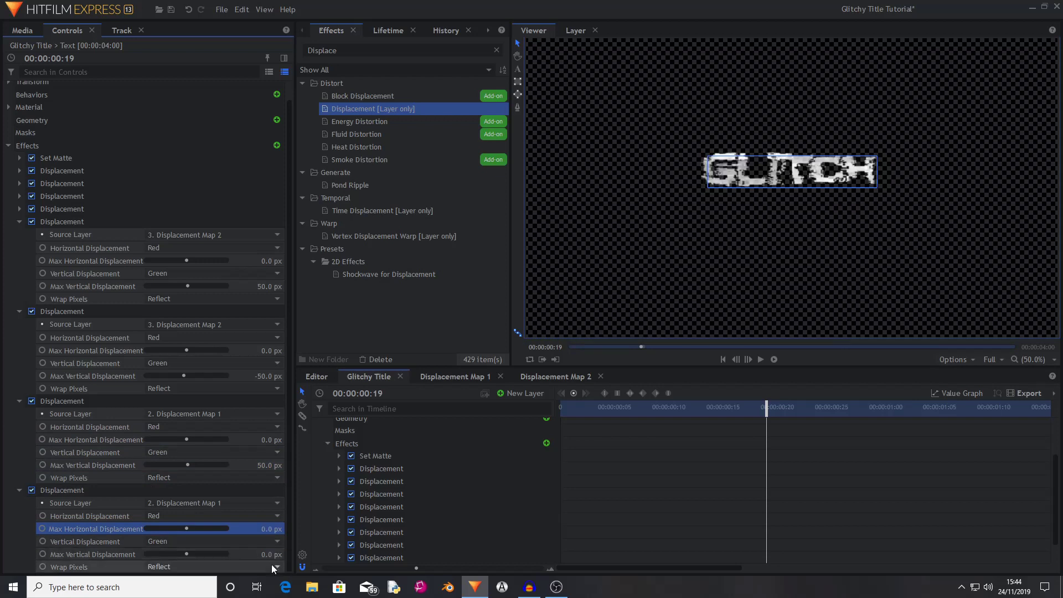
left_click(272, 555)
type("-50")
key("Return")
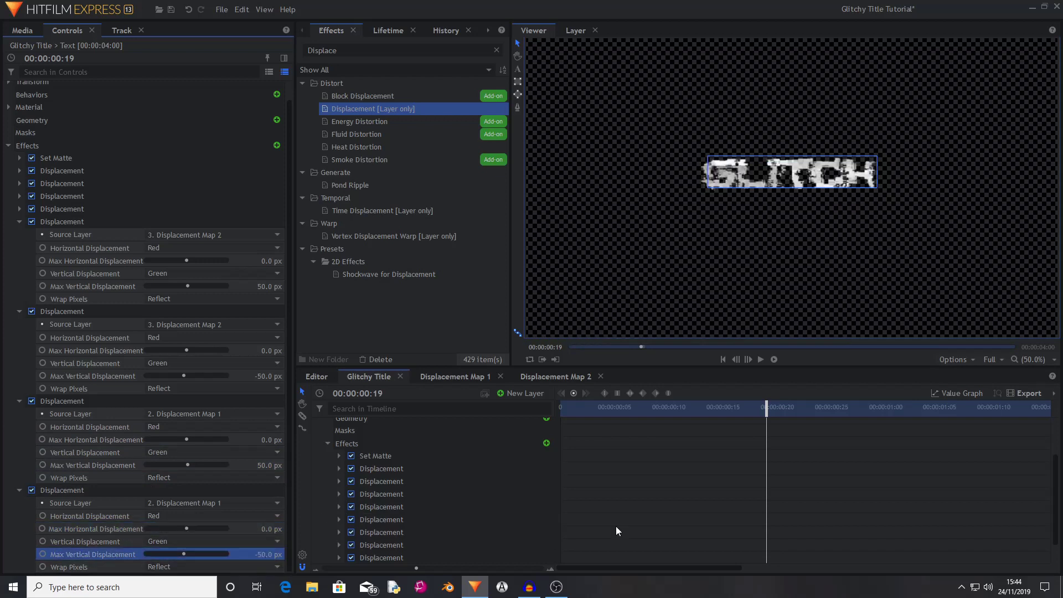
mouse_move(768, 430)
left_mouse_down()
mouse_move(818, 429)
mouse_move(785, 431)
left_mouse_up()
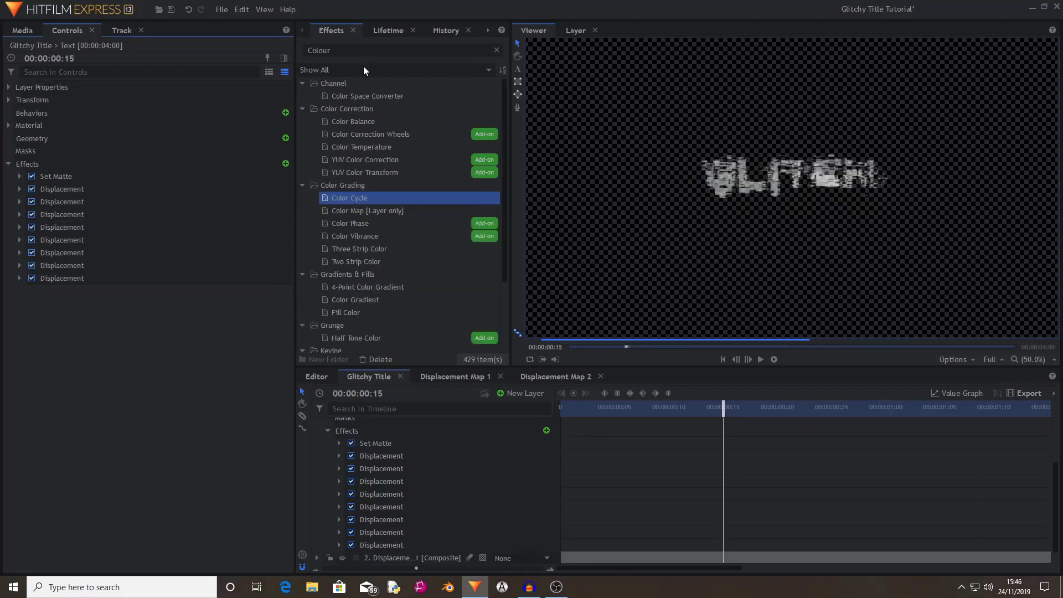
Apply the Color Cycle effect to the Text layer below the displacements and set its input Phase From to Lightness.
left_click_drag(384, 202, 86, 283)
left_click(19, 290)
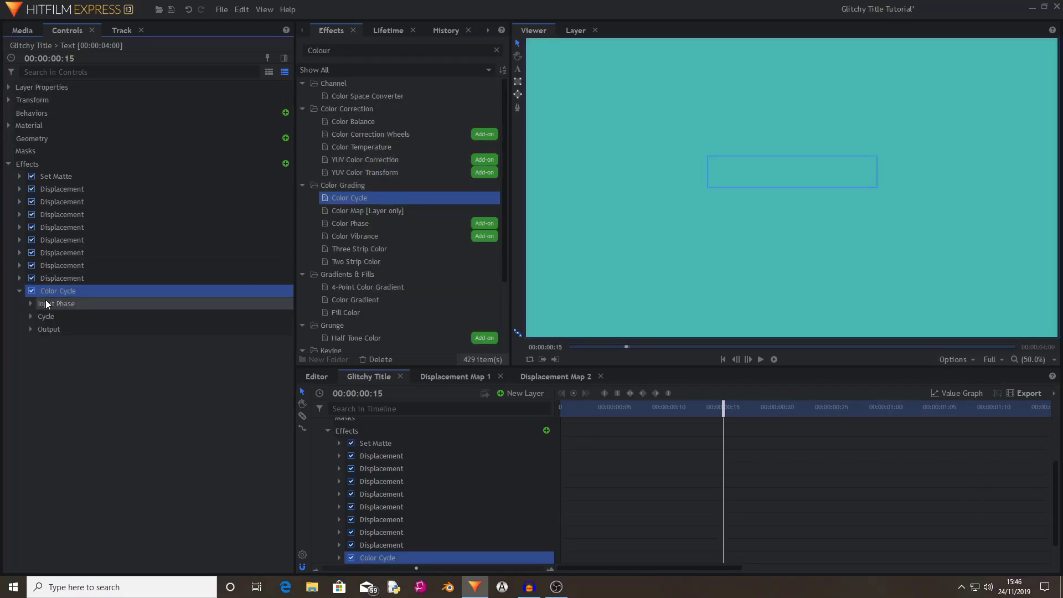
left_click(31, 303)
left_click(185, 317)
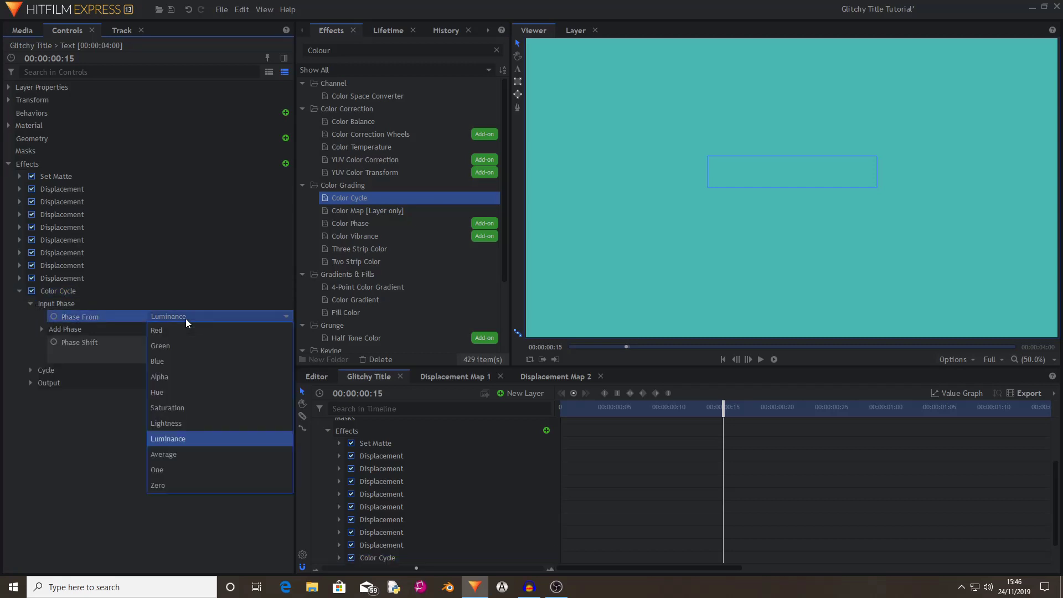
left_click(185, 422)
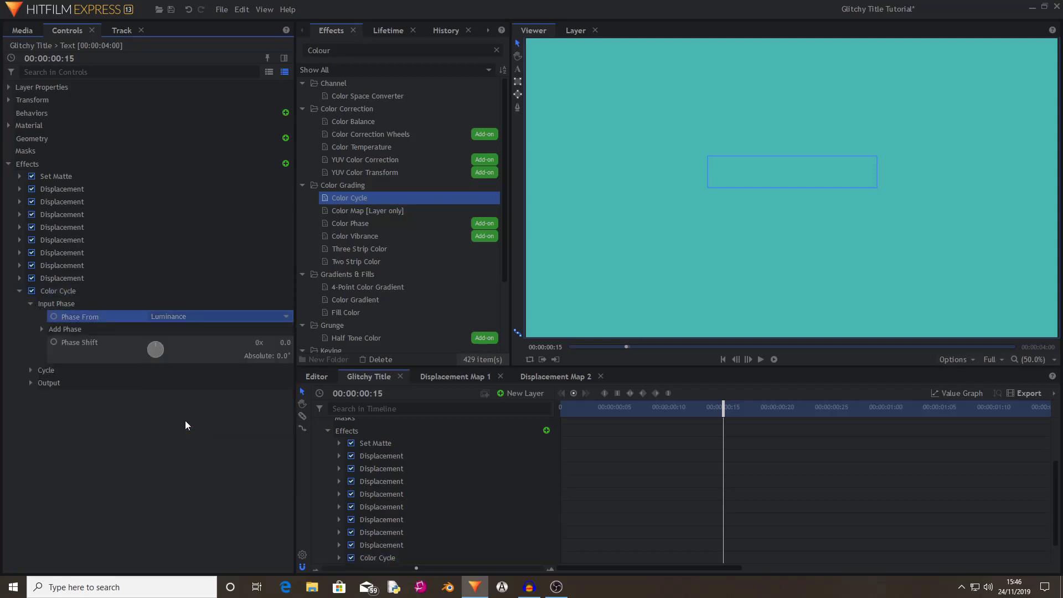
Set the Color Cycle effect's output Alpha to Original.
left_click(30, 383)
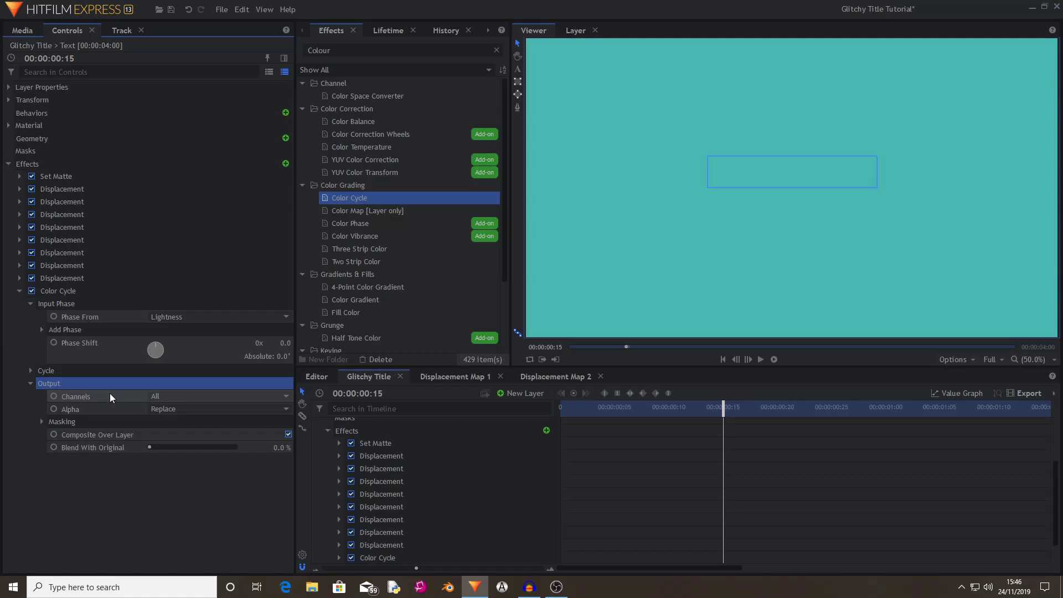
left_click(161, 399)
left_click(161, 399)
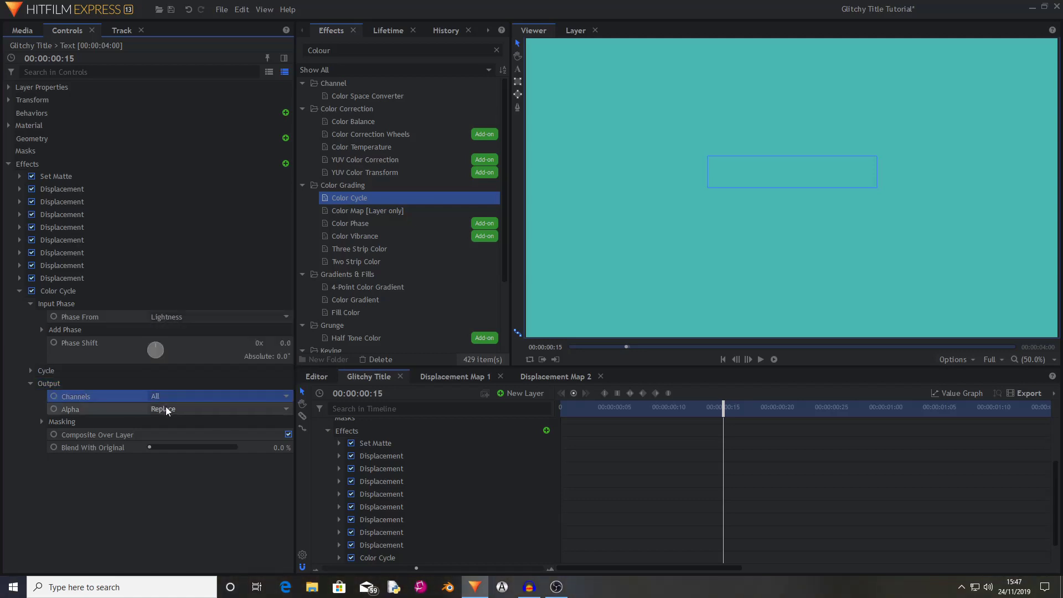
left_click(173, 406)
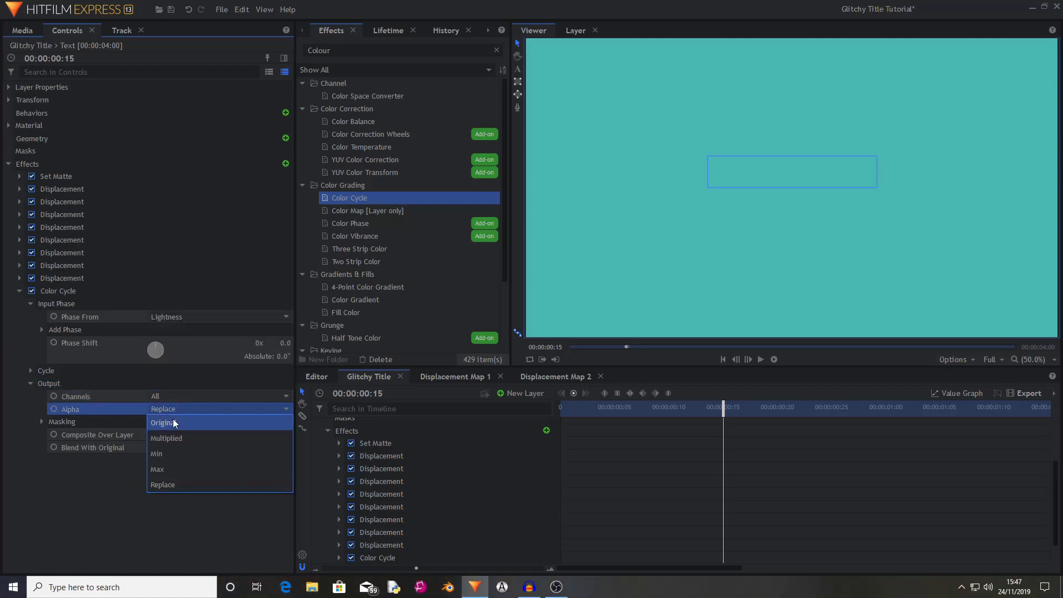
left_click(172, 424)
left_click(172, 431)
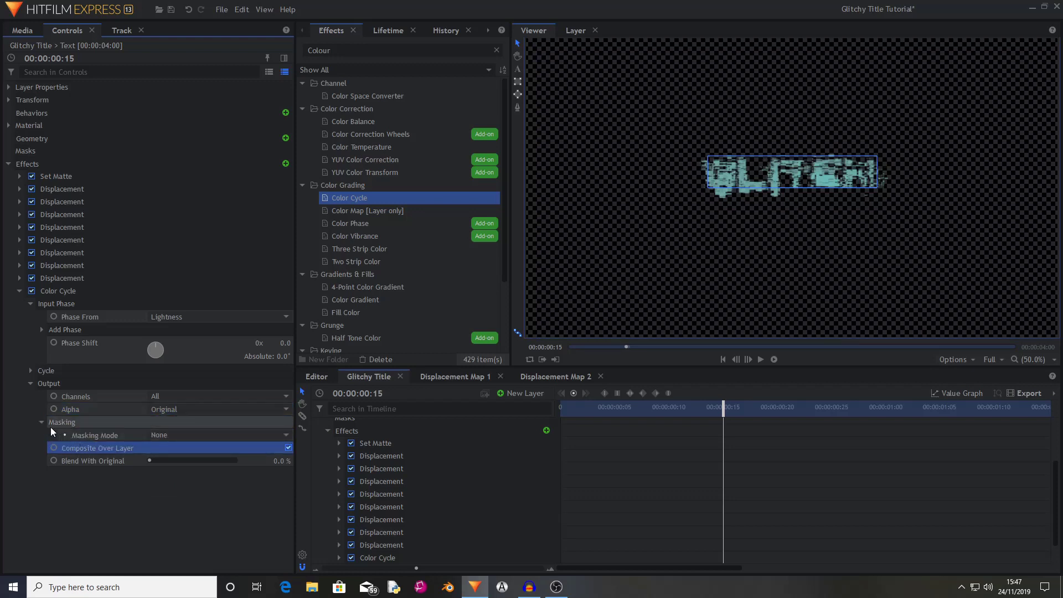
Set the number of colors in the Color Cycle effect's cycle to 2.
left_click(31, 370)
left_click(75, 398)
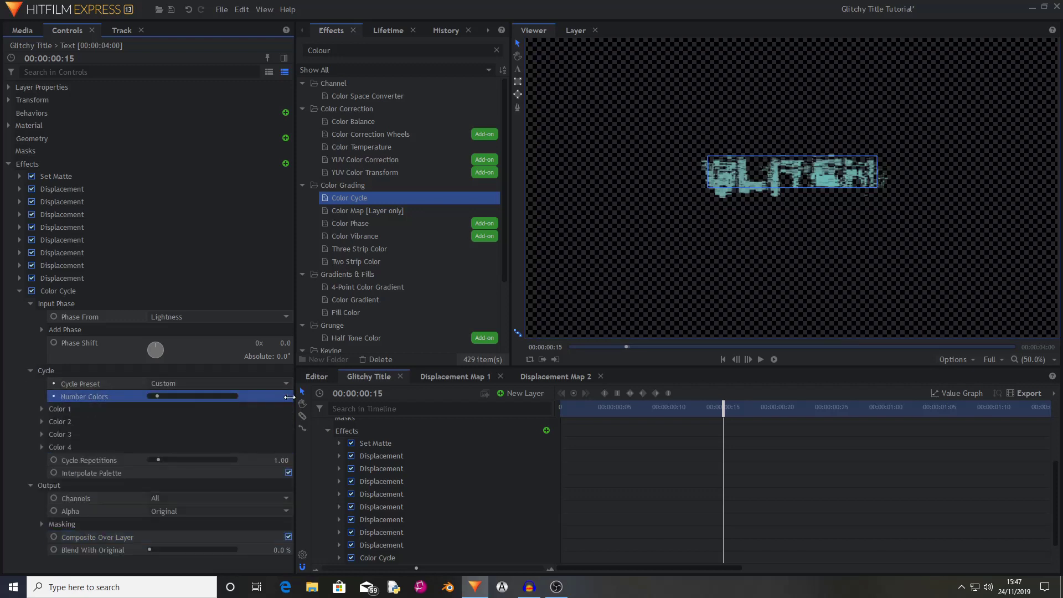
type("2")
key("Return")
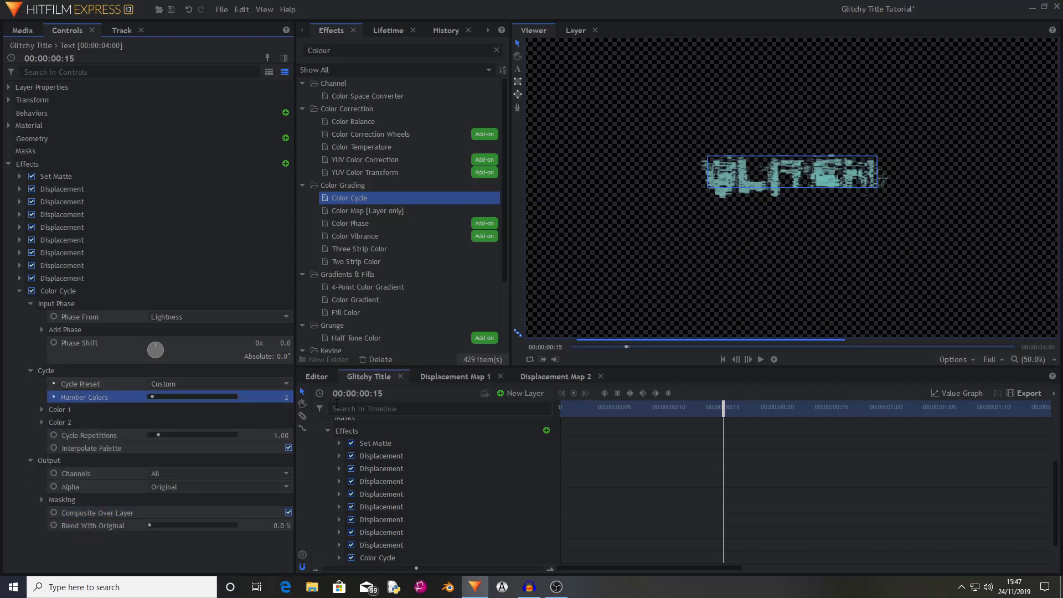
Set the Color Cycle effect's Color 1 to white (255, 255, 255).
left_click(41, 409)
left_click(41, 475)
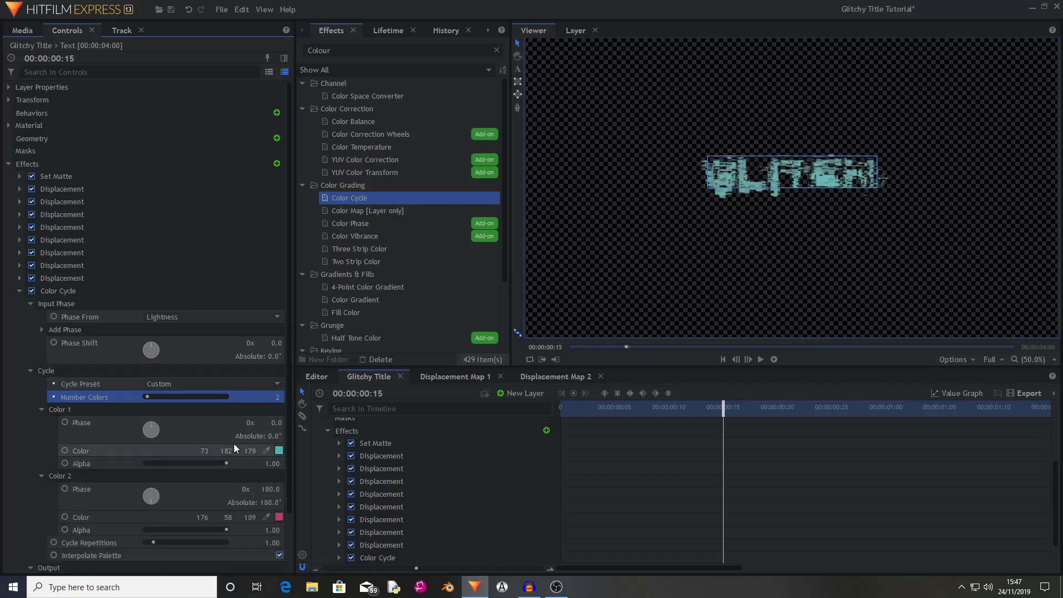
left_click(279, 450)
left_click_drag(569, 224, 645, 194)
left_click(624, 405)
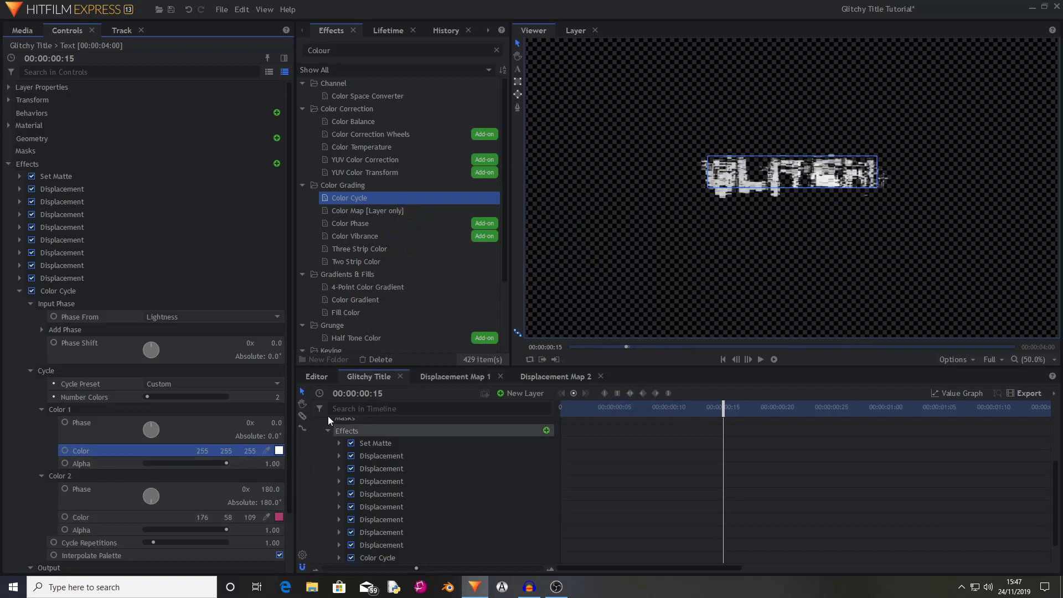
Set the Color Cycle effect's Color 2 to dark red (#970002) and preview nearby frames.
left_click(278, 517)
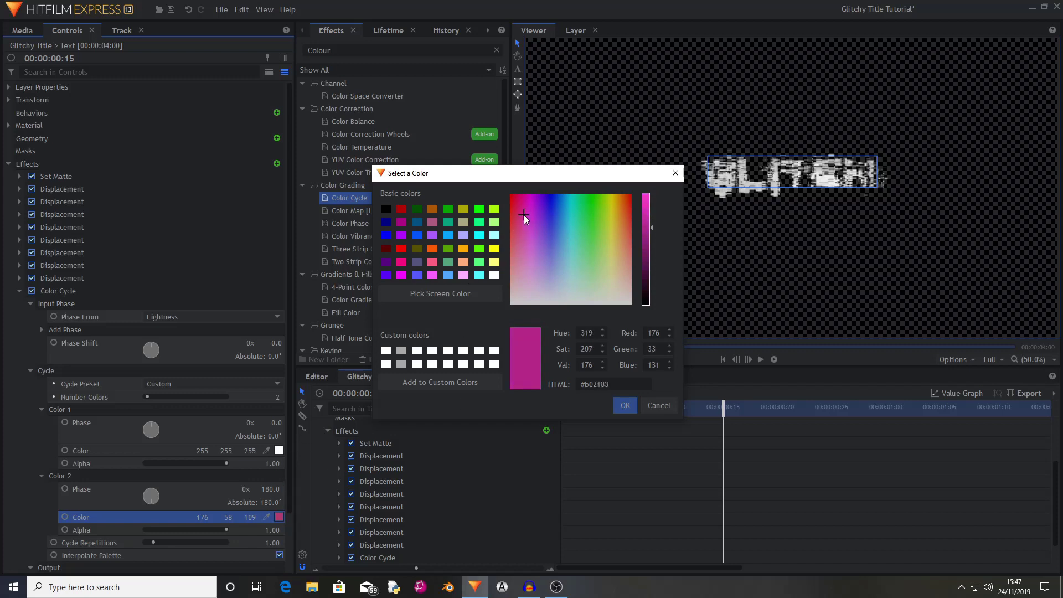
left_click_drag(523, 215, 504, 188)
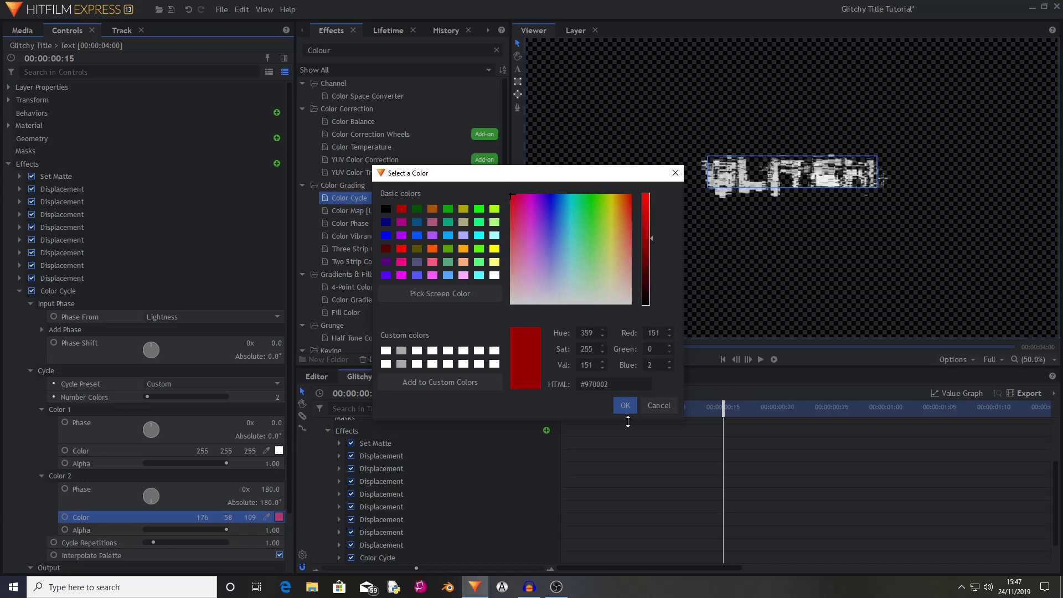
left_click(625, 405)
left_click_drag(713, 408, 744, 402)
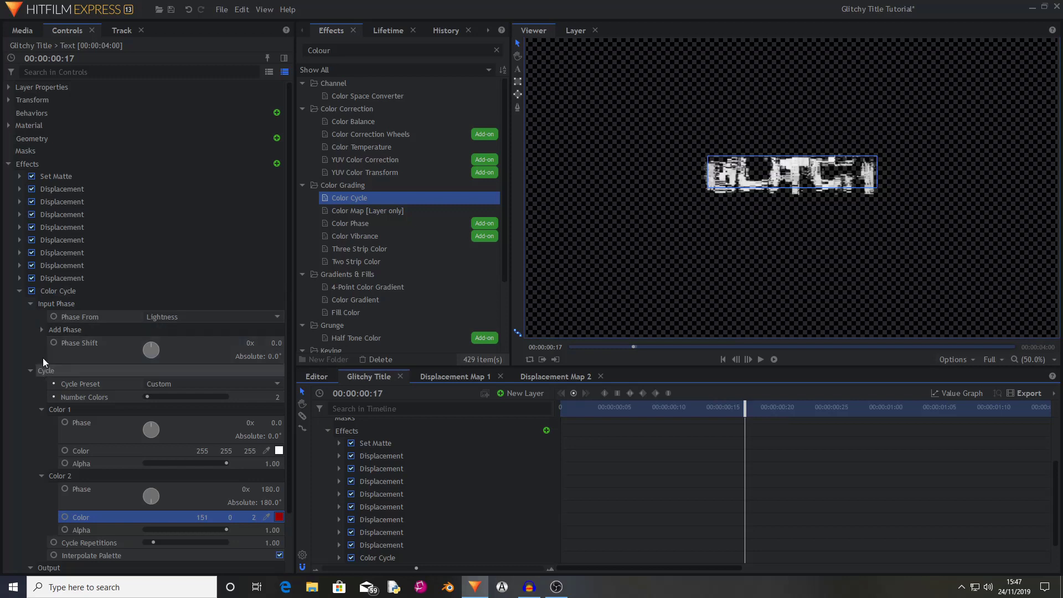
Set Color Cycle's Add Phase layer to Displacement Map 1 and preview the coloring.
left_click(43, 330)
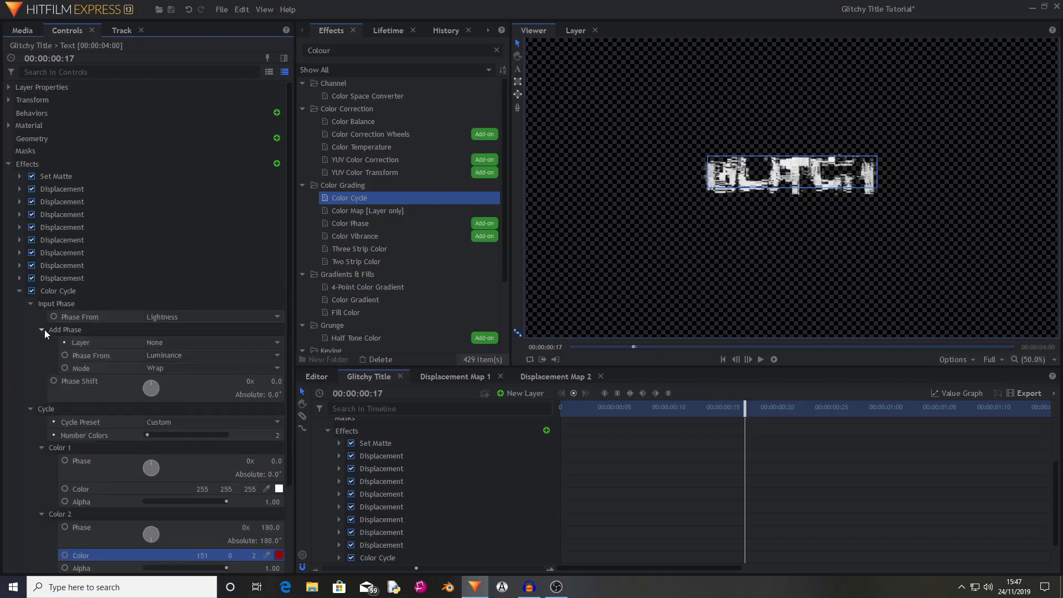
left_click(89, 341)
left_click(182, 340)
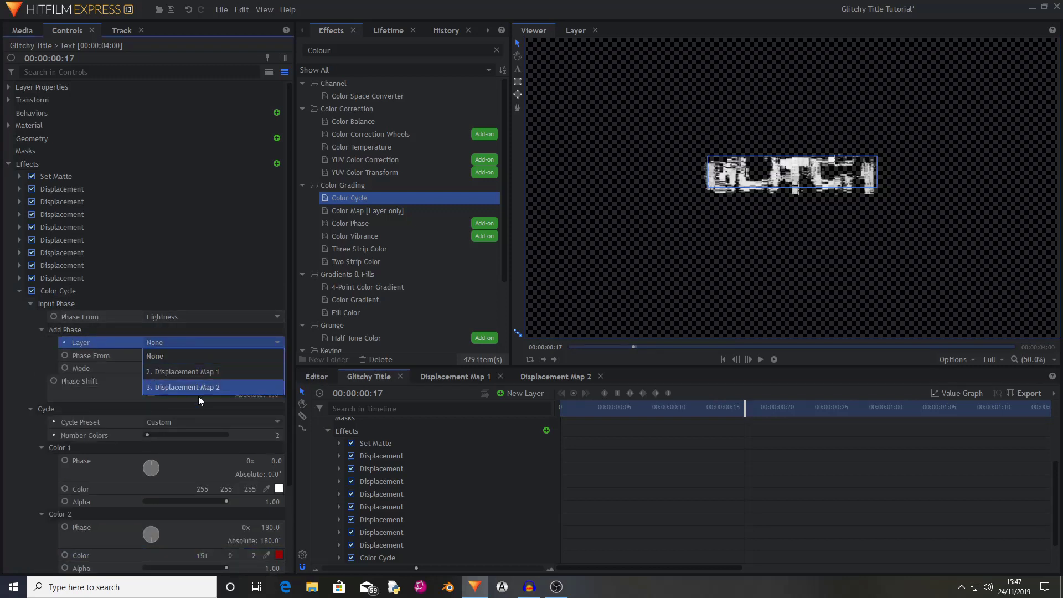
left_click(198, 375)
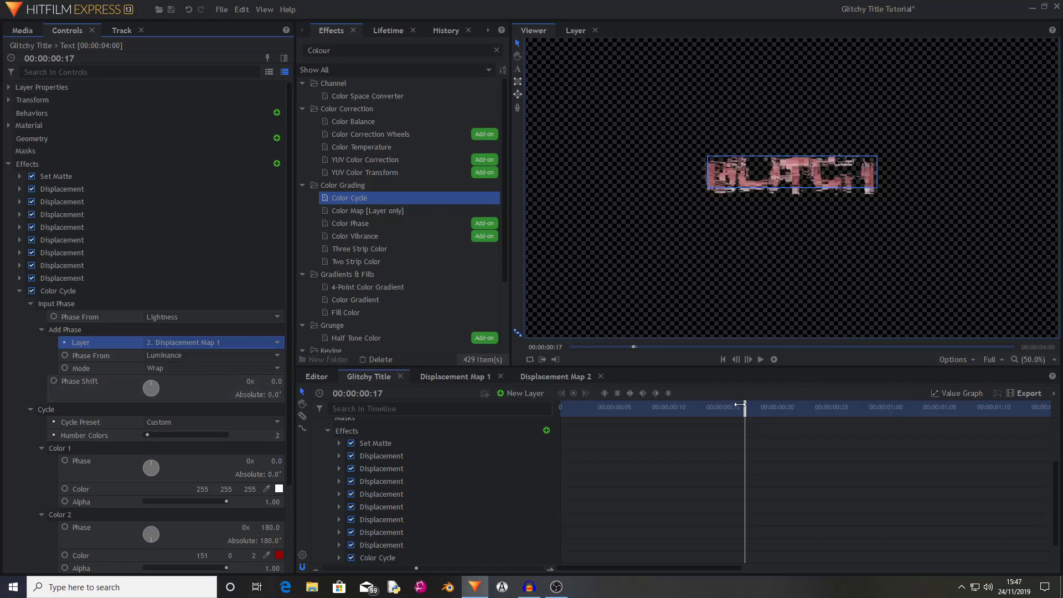
mouse_move(739, 406)
left_mouse_down()
mouse_move(795, 407)
mouse_move(744, 407)
left_mouse_up()
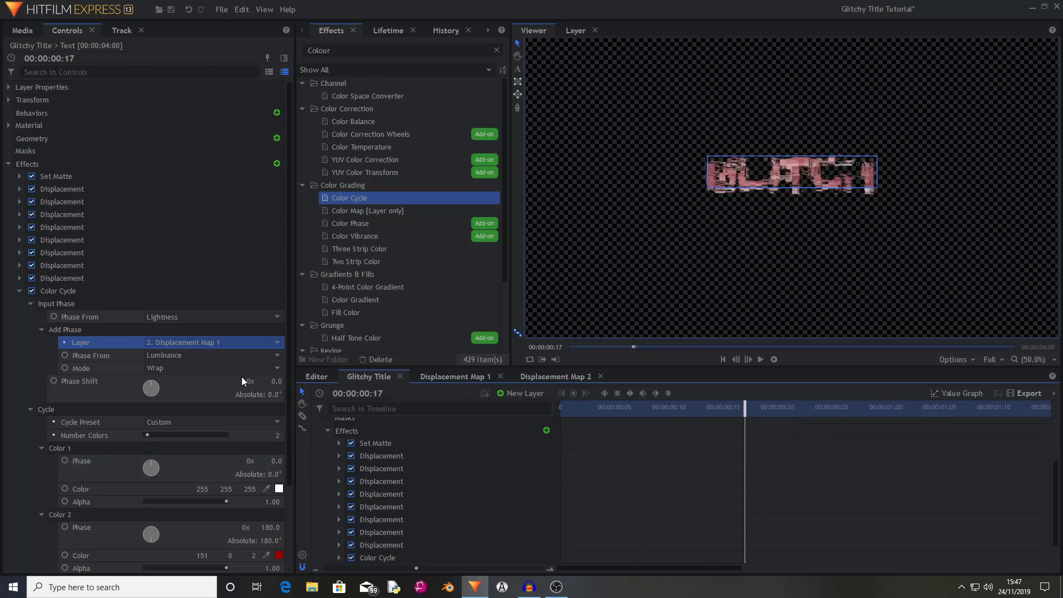
Try Displacement Map 2 as Color Cycle's Add Phase layer, preview frame 18 and undo the layer change.
left_click(202, 343)
left_click(200, 381)
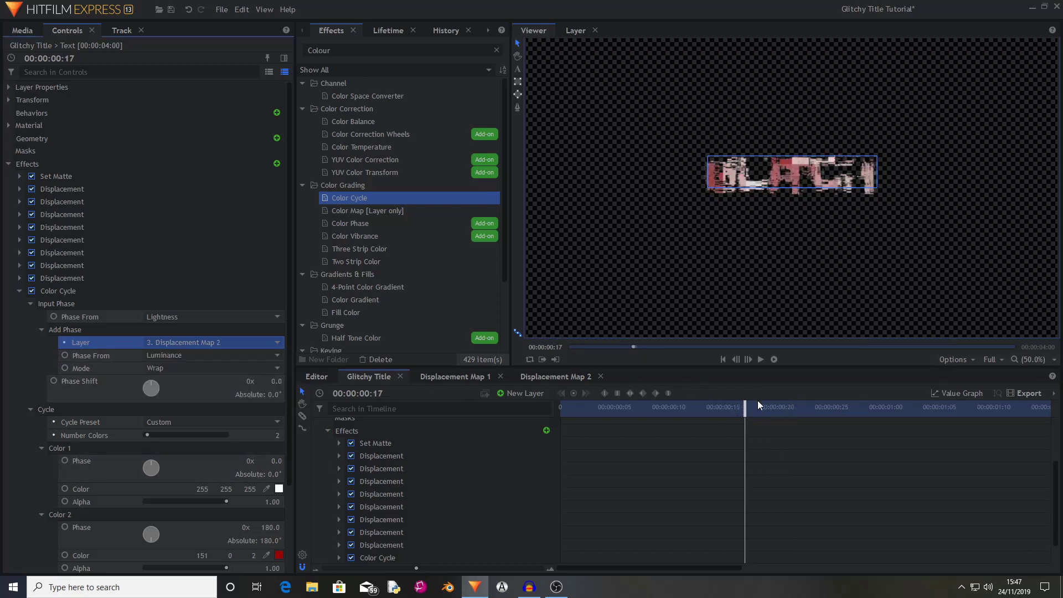
left_click(756, 407)
key("ctrl+z")
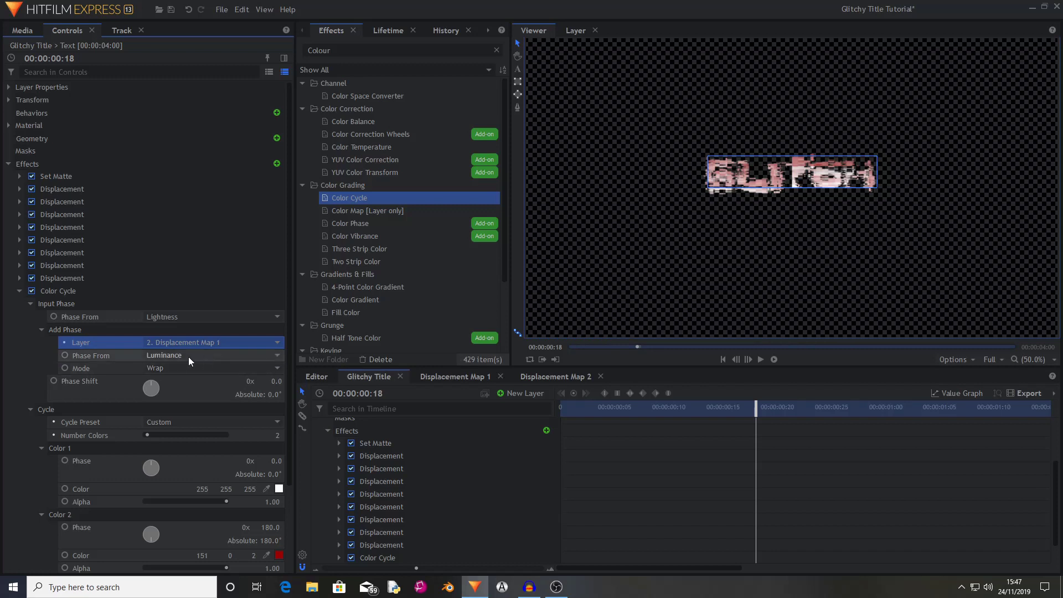
Turn off Interpolate Palette in the Color Cycle effect and preview the two-color glitch on other frames.
scroll(138, 470, "down", 3)
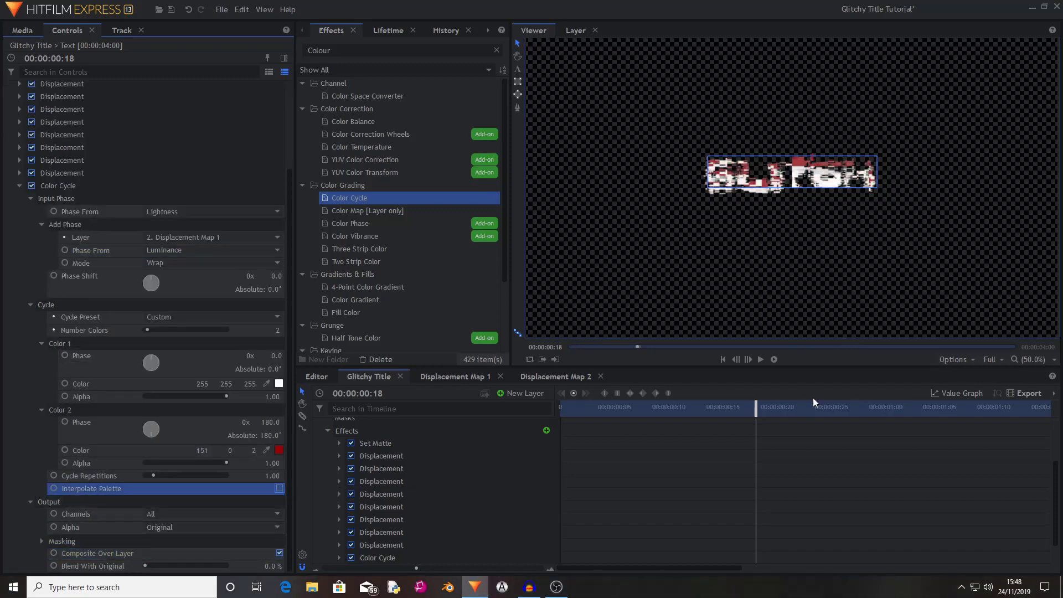
left_click(777, 407)
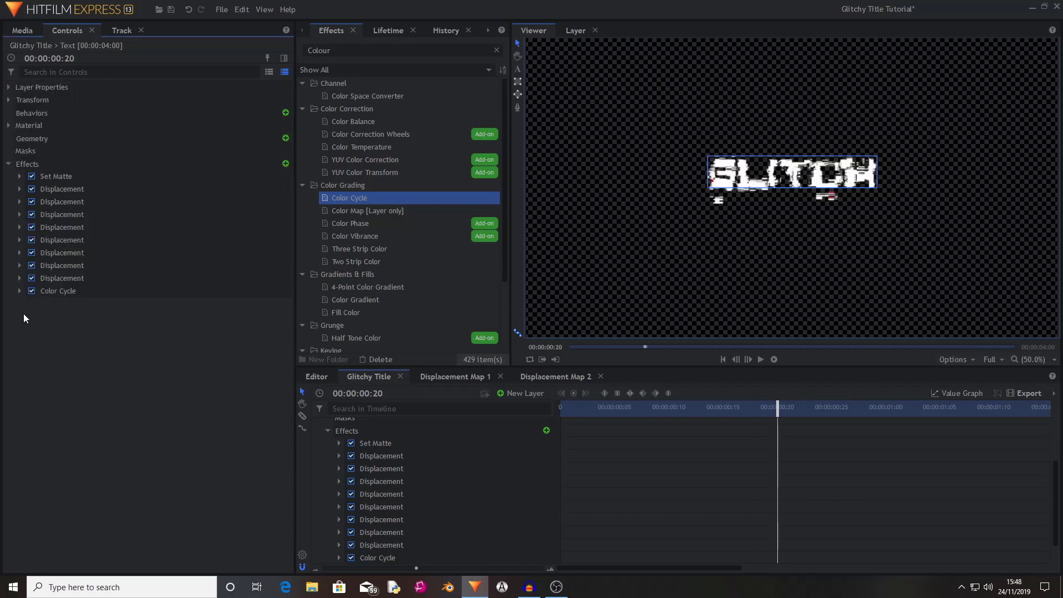
left_click_drag(777, 407, 723, 408)
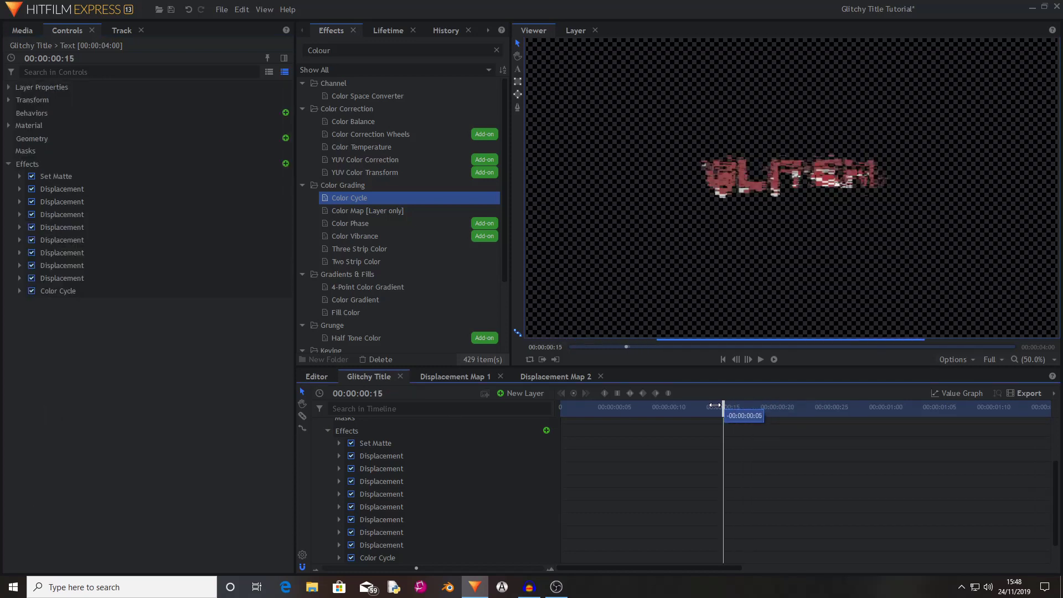
Collapse the Text layer and add a new Grade layer above it in the Glitchy Title composite.
scroll(347, 497, "up", 3)
left_click(327, 500)
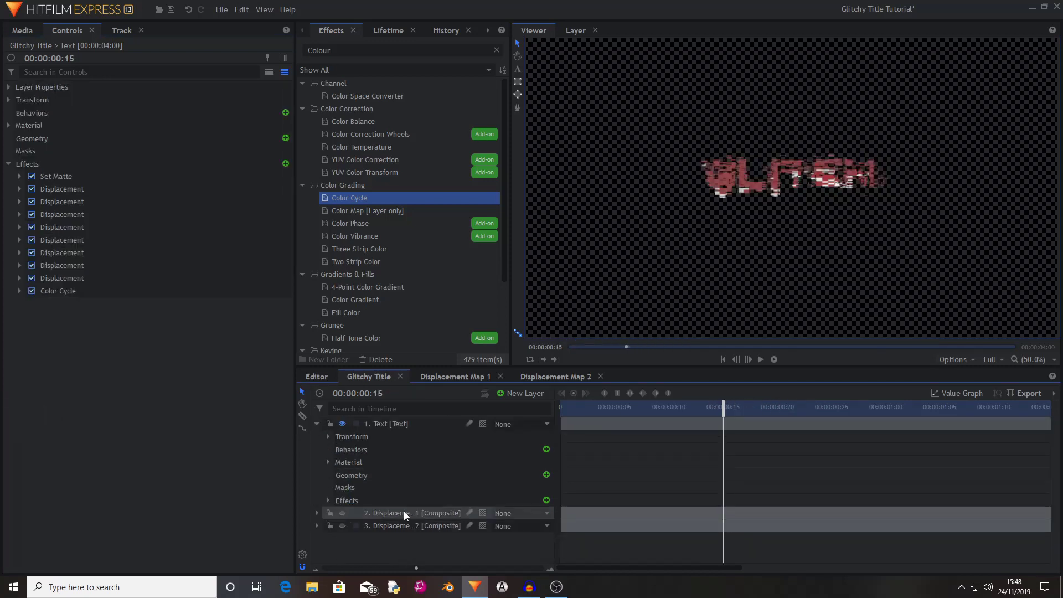
left_click(316, 424)
left_click(523, 393)
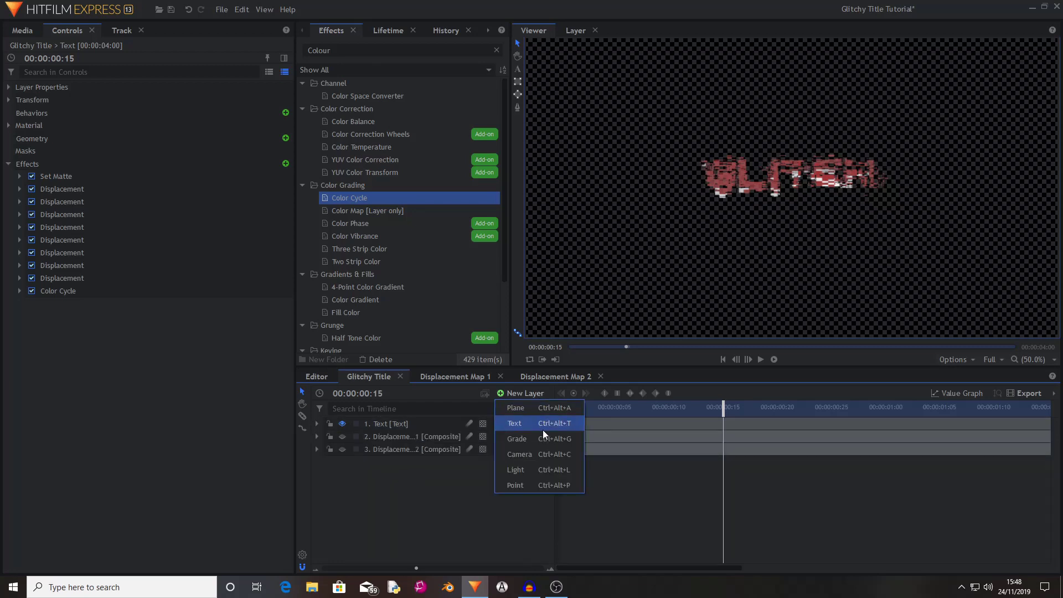
left_click(516, 437)
Find the Glow effect and apply it to the Grade layer.
double_click(332, 50)
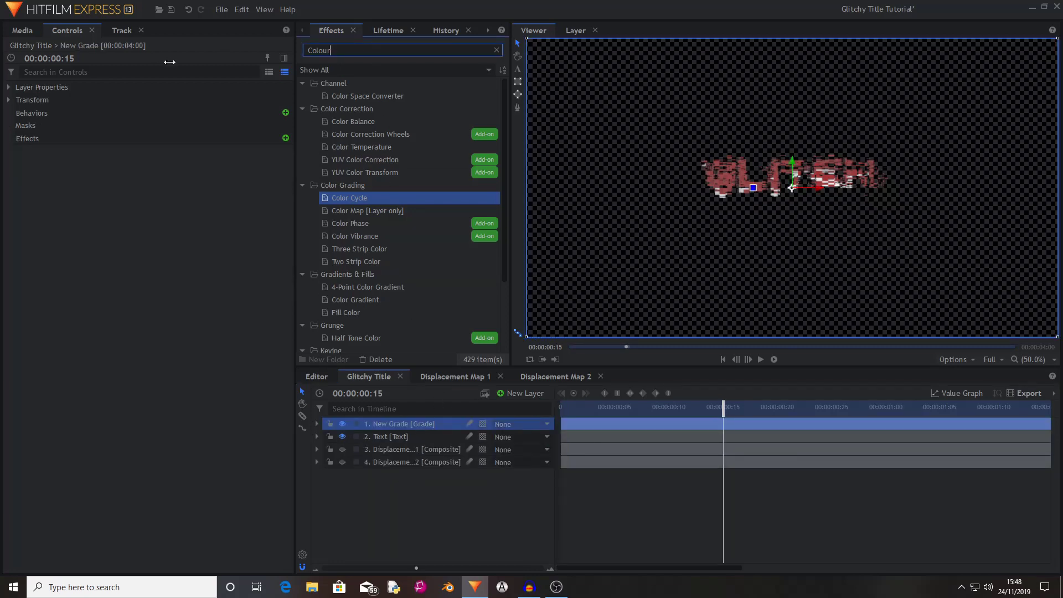
type("Clow")
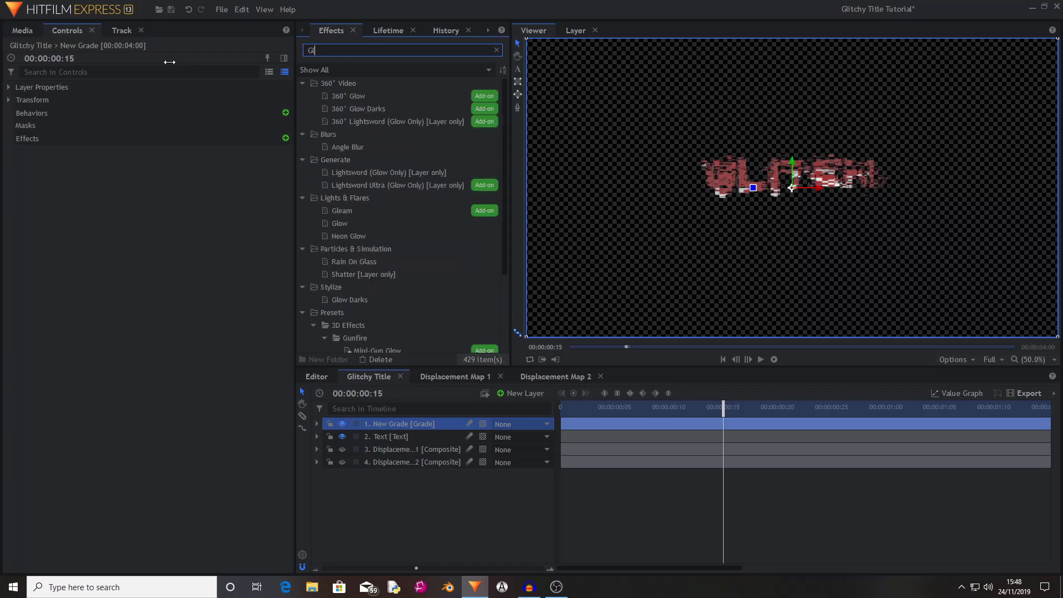
left_click(360, 186)
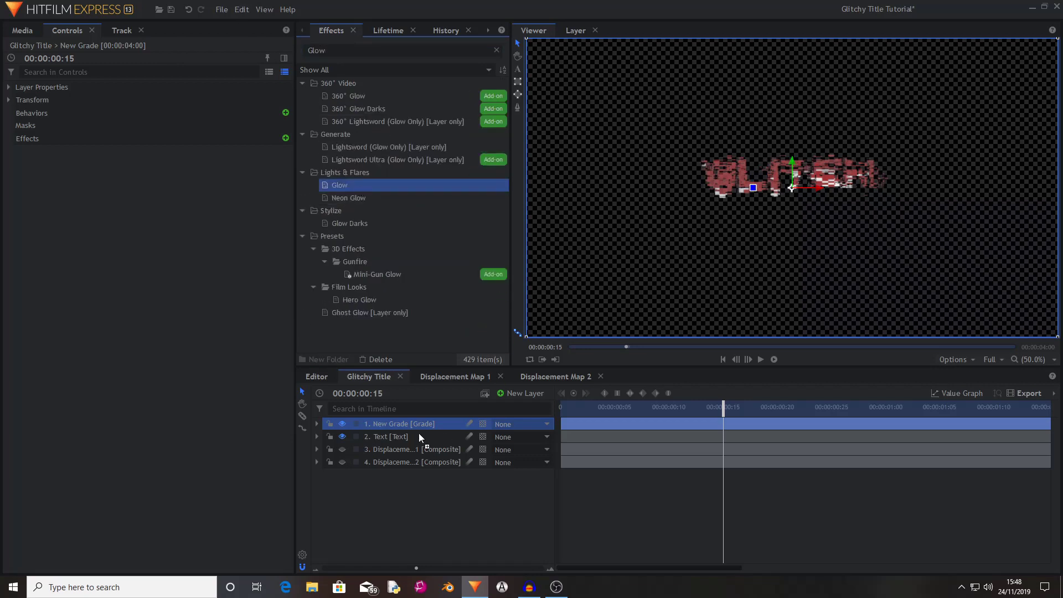
left_click_drag(419, 435, 414, 426)
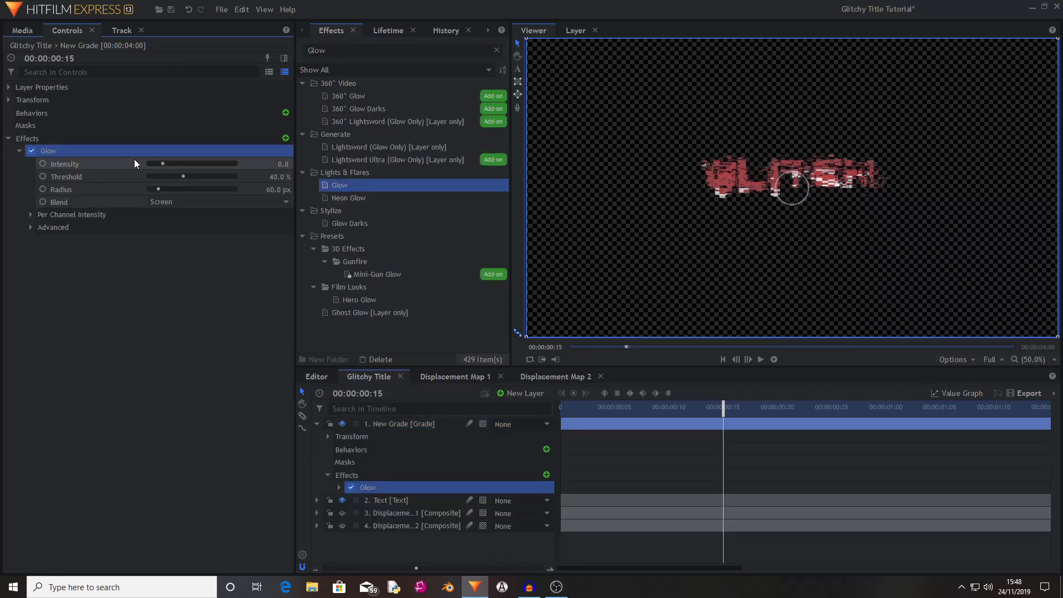
Set the Glow effect's intensity to 1.0, threshold to 18% and radius to 48 px.
left_click(134, 159)
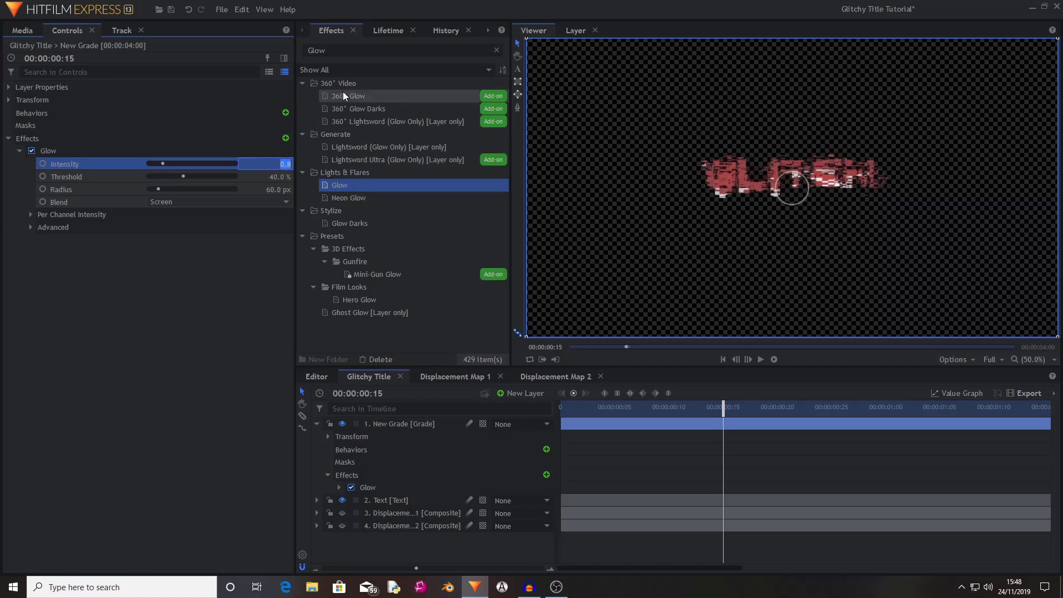
type("1")
key("Return")
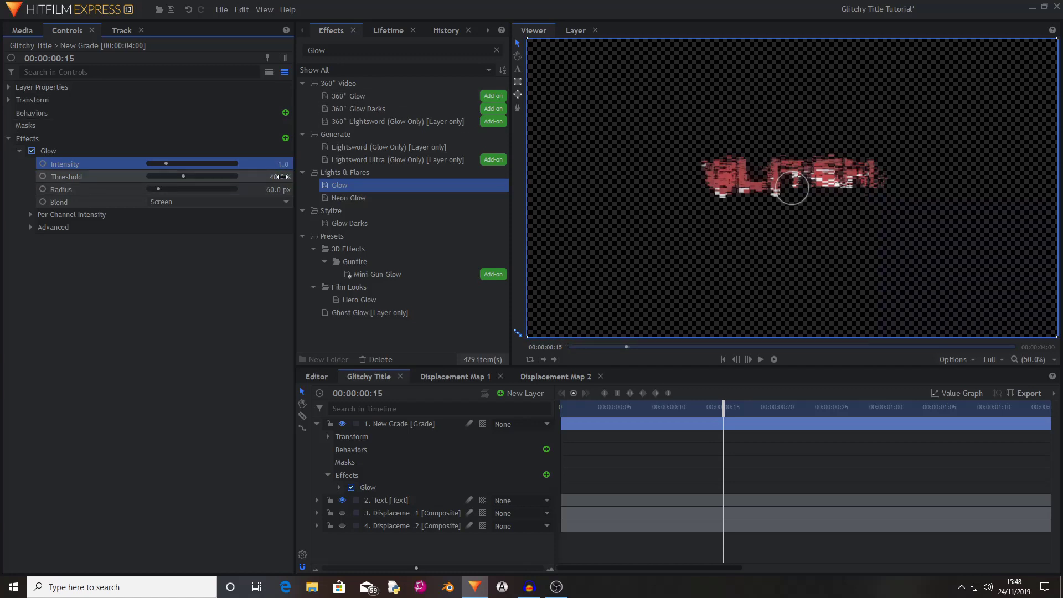
left_click(284, 177)
type("18")
key("Return")
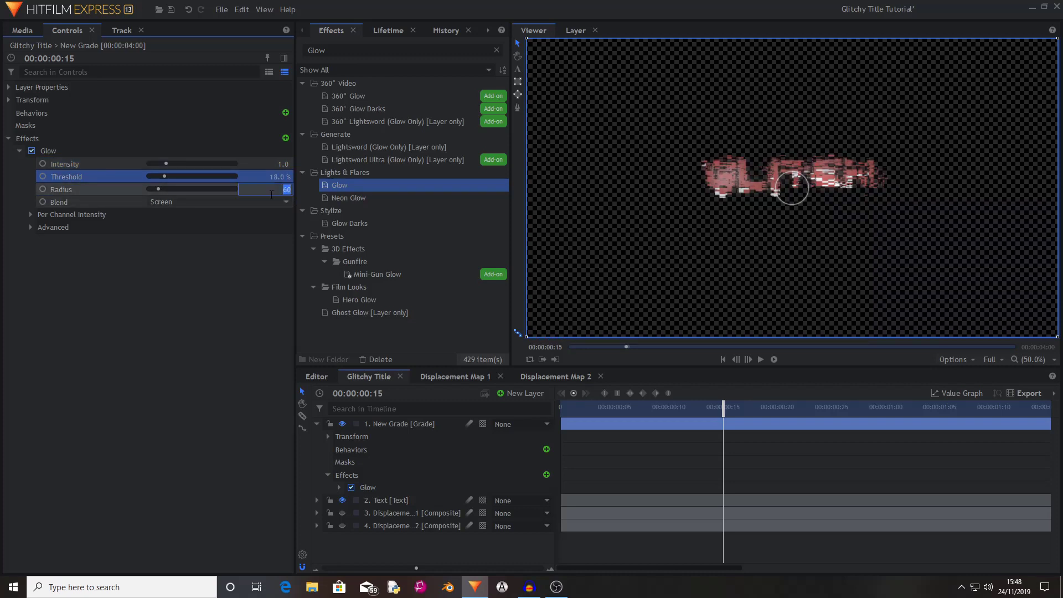
key("Return")
Duplicate the Glow effect on the Grade layer and set the copy's intensity to 1.7.
right_click(106, 152)
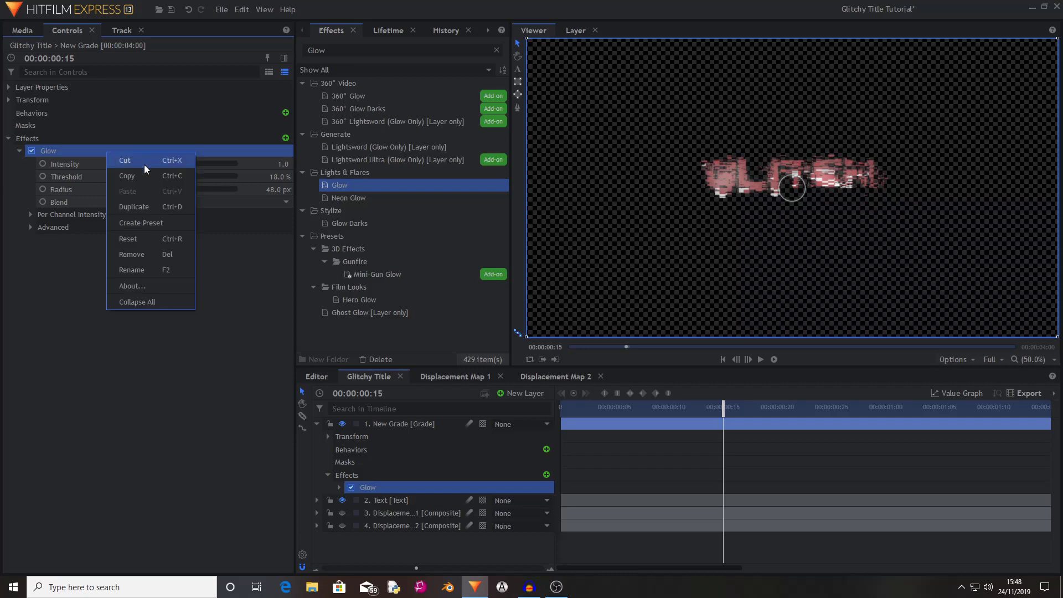
left_click(134, 207)
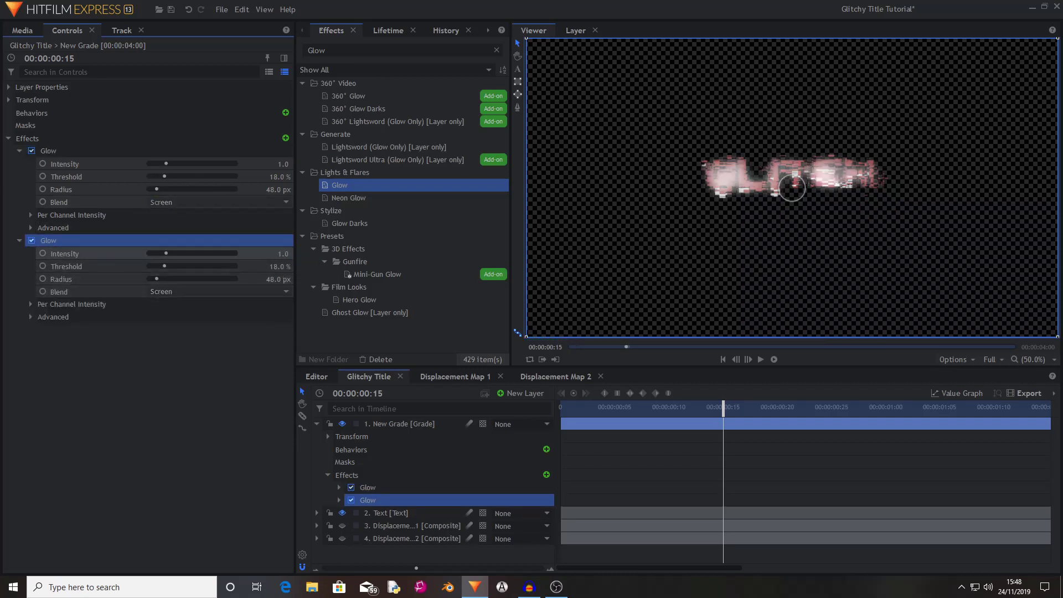
left_click(284, 253)
type("1.7")
key("Return")
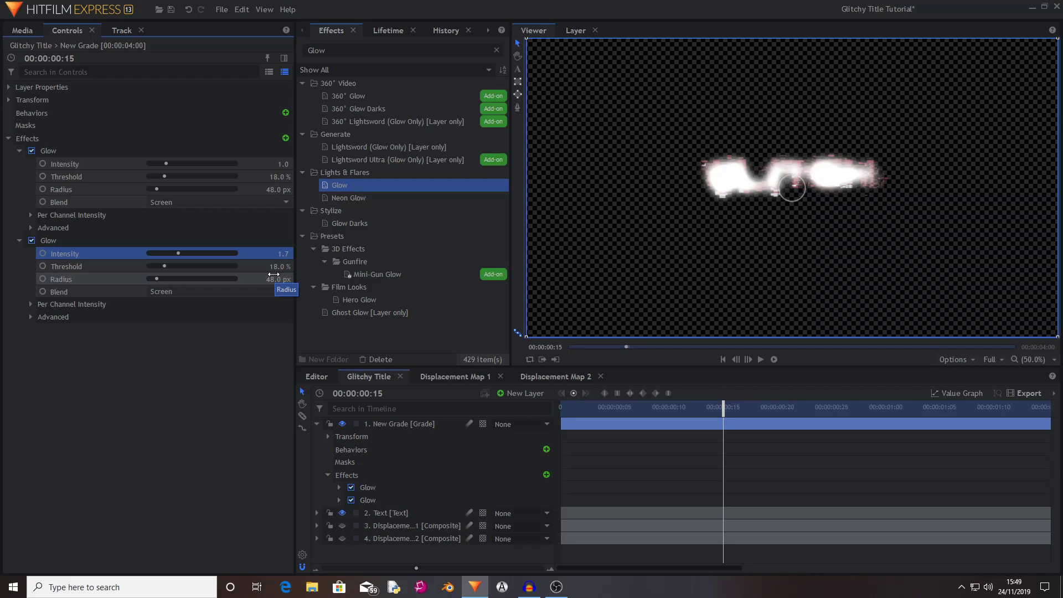
Set the second Glow effect's radius to 220 px and preview the title at 00:00:00:20.
key("Return")
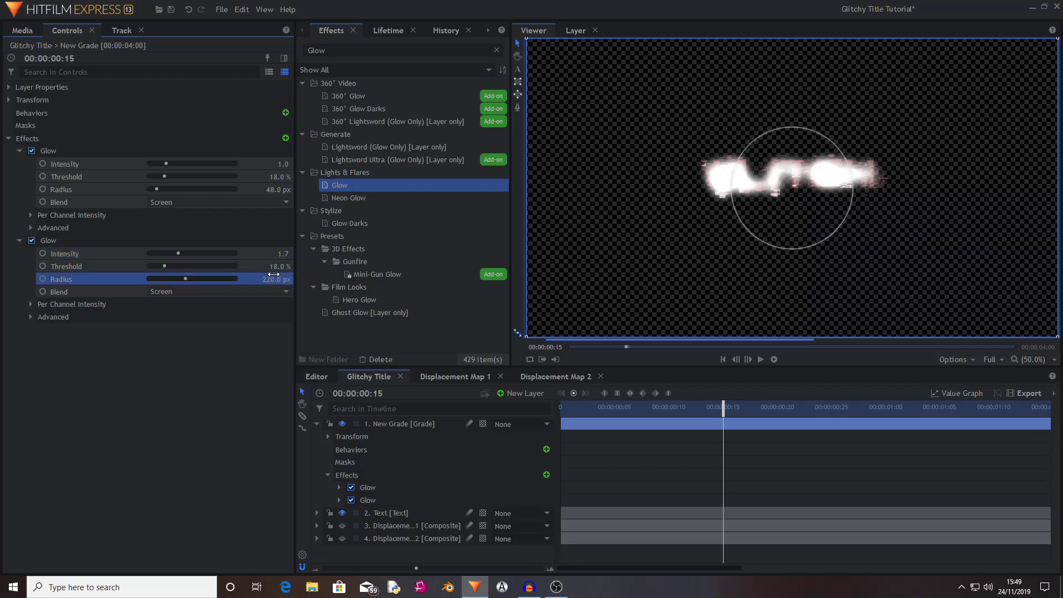
left_click_drag(723, 410, 779, 413)
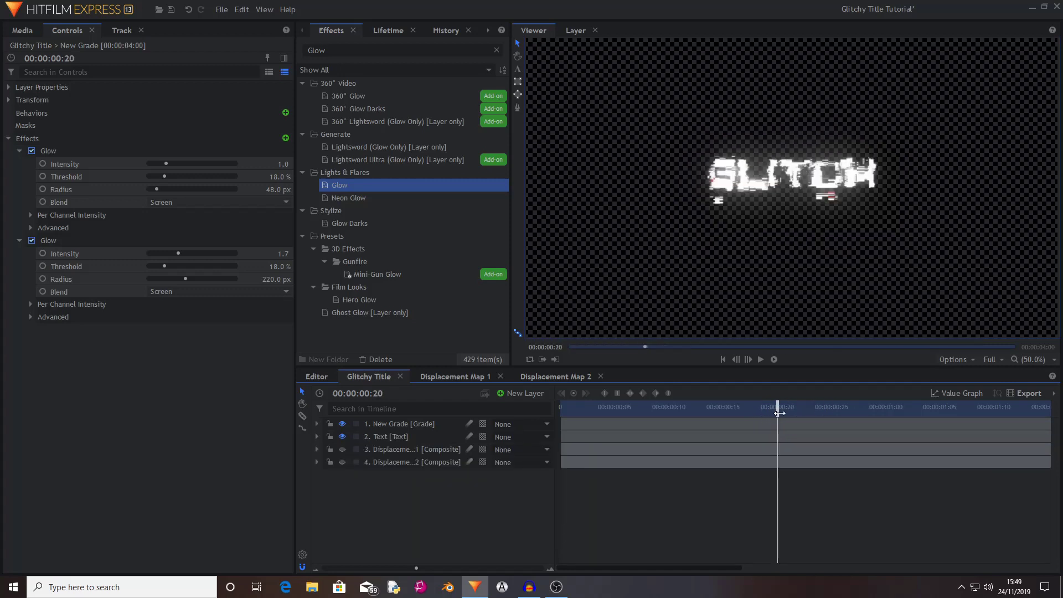
Review the Grade and Text layers, both displacement map composites, the Editor timeline and the project media.
left_click(401, 424)
left_click(406, 437)
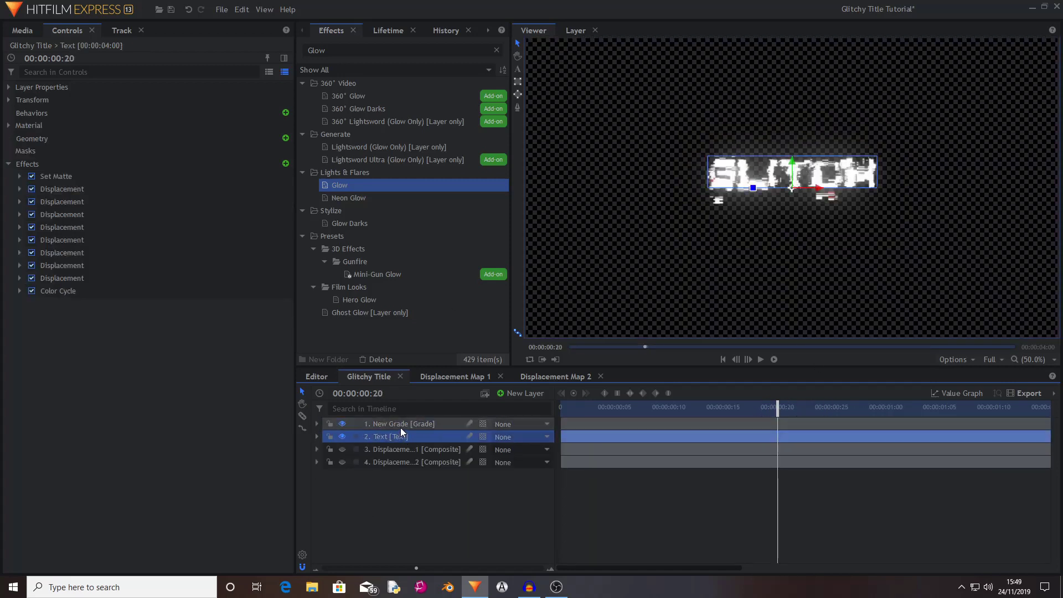
left_click(400, 425)
left_click(401, 437)
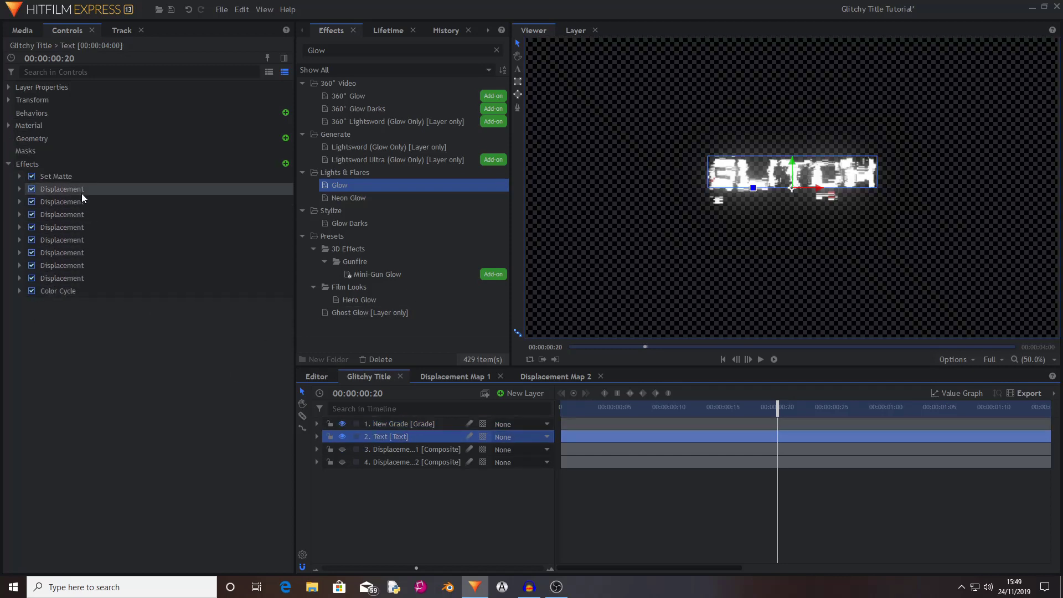
left_click(437, 376)
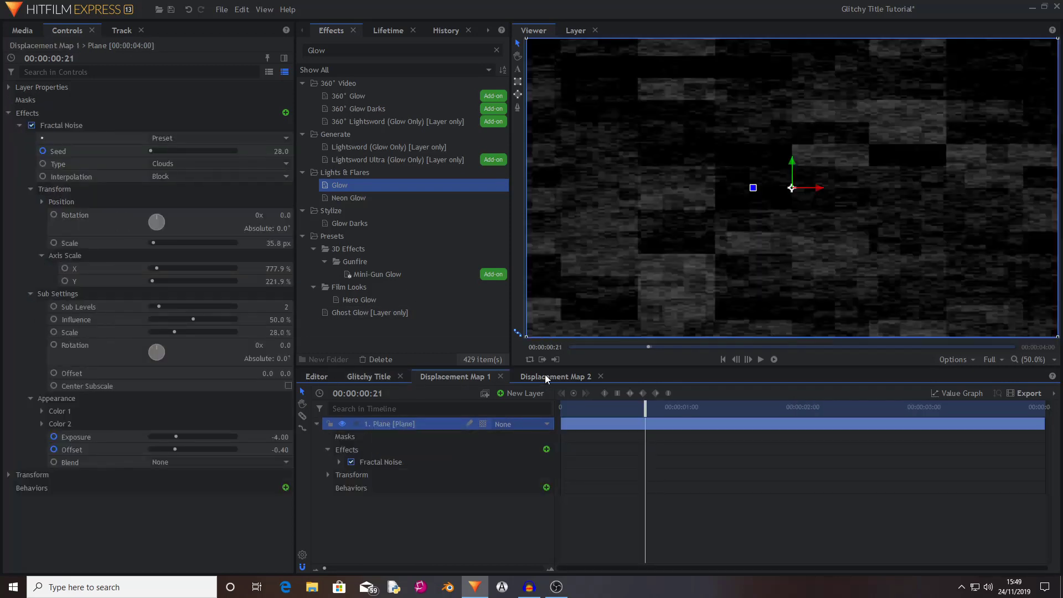
left_click(545, 375)
left_click(459, 376)
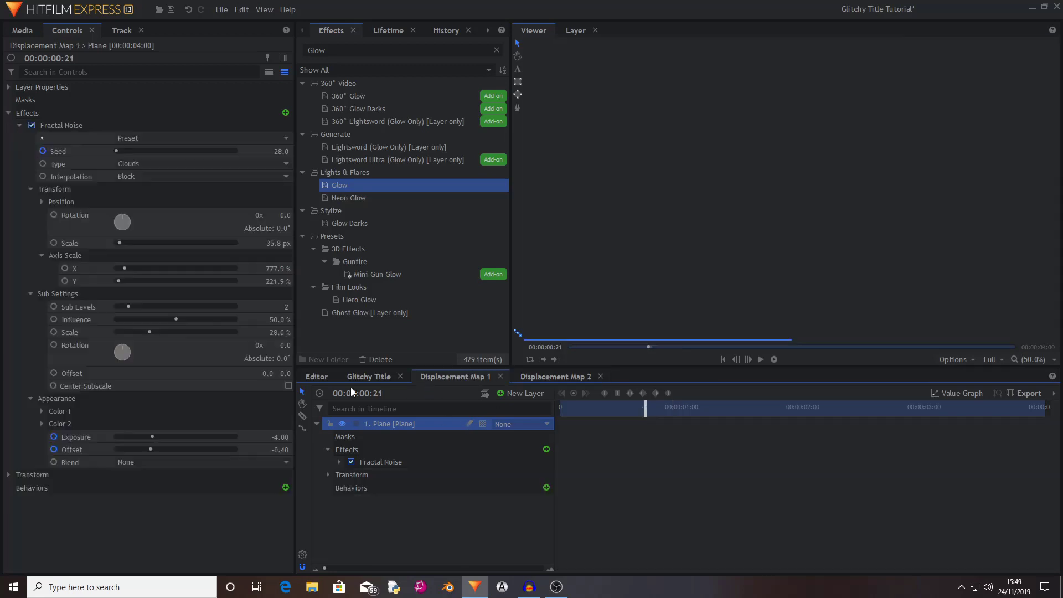
left_click(366, 376)
left_click(387, 517)
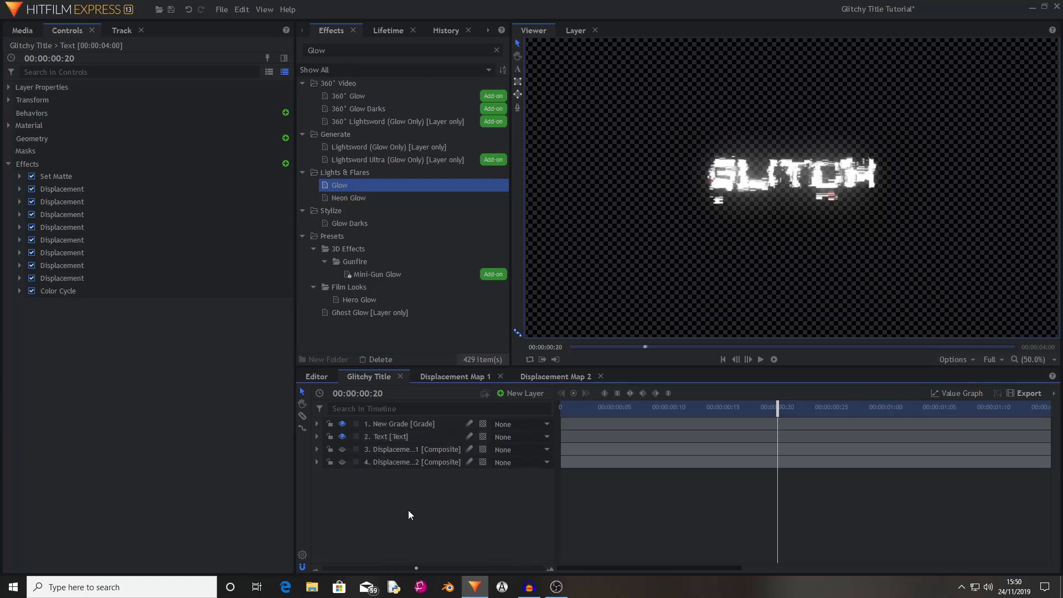
left_click(317, 376)
left_click(23, 30)
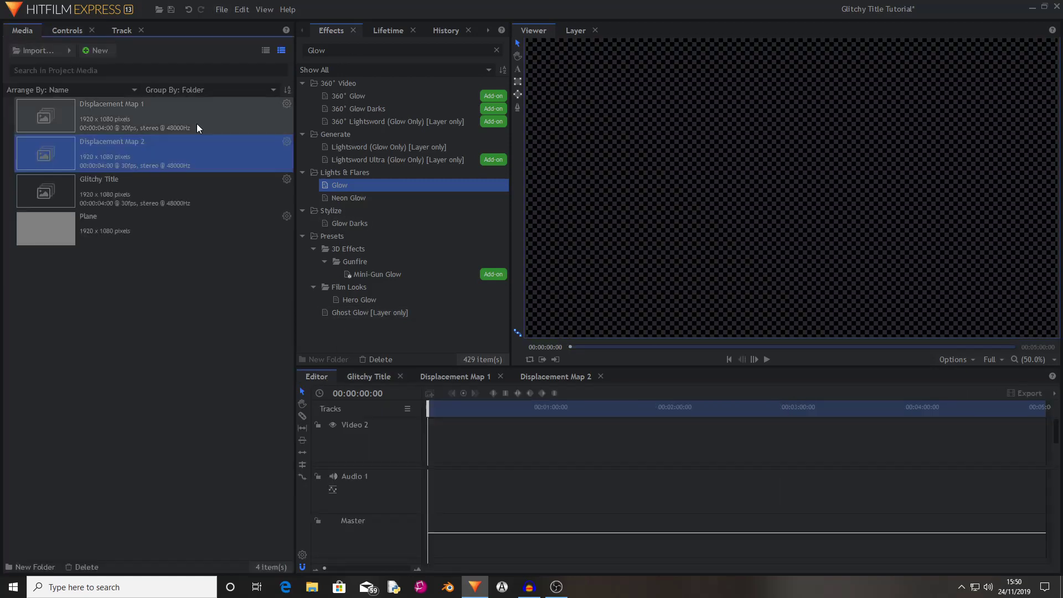
left_click(127, 324)
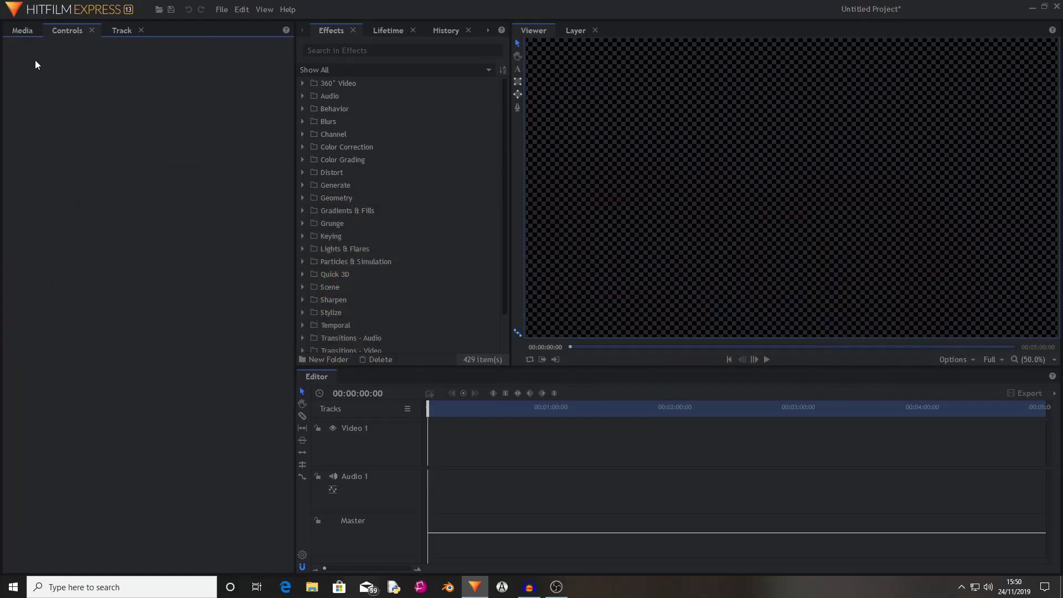
Import the Glitchy Title composite shot from the Glitch Template folder into the new project.
left_click(22, 30)
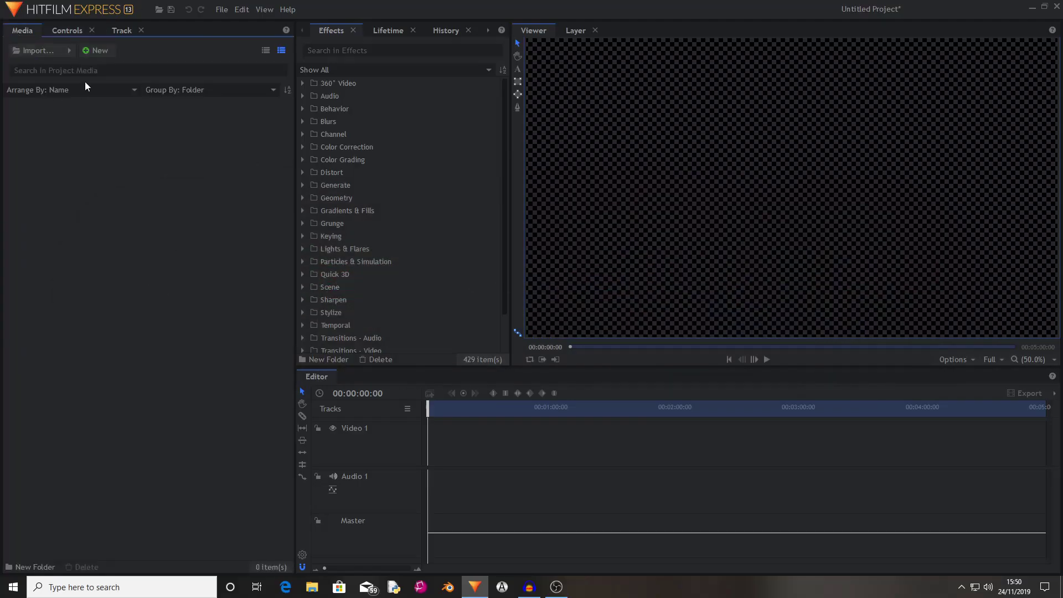
left_click(72, 48)
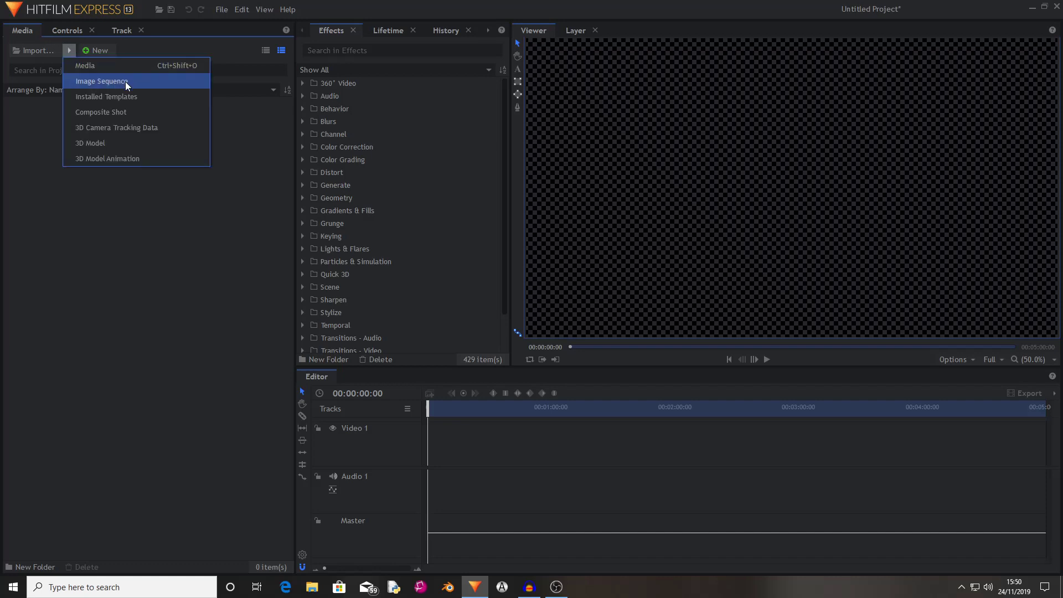
left_click(116, 112)
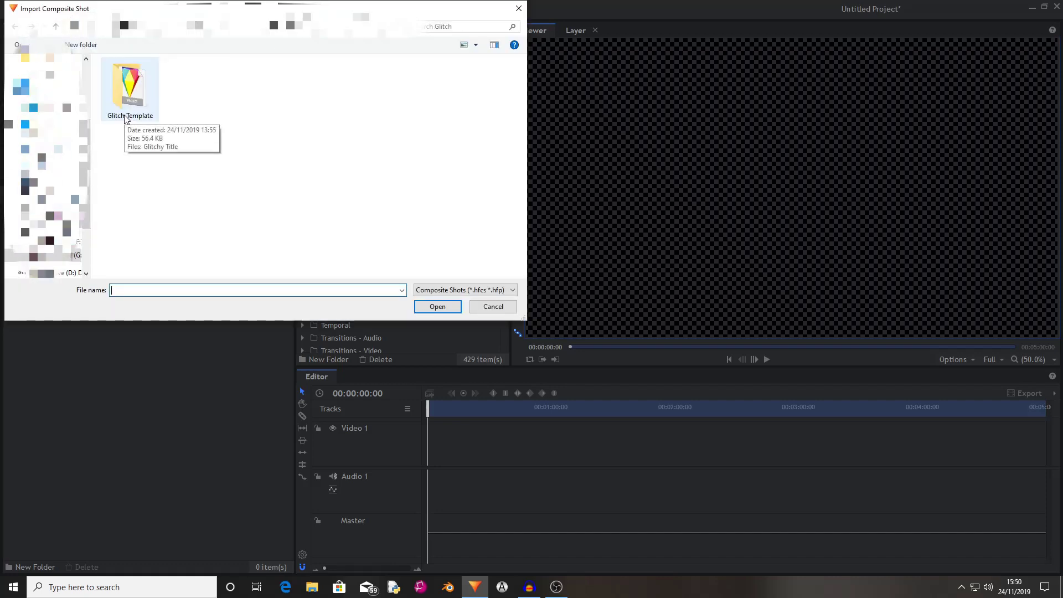
double_click(136, 95)
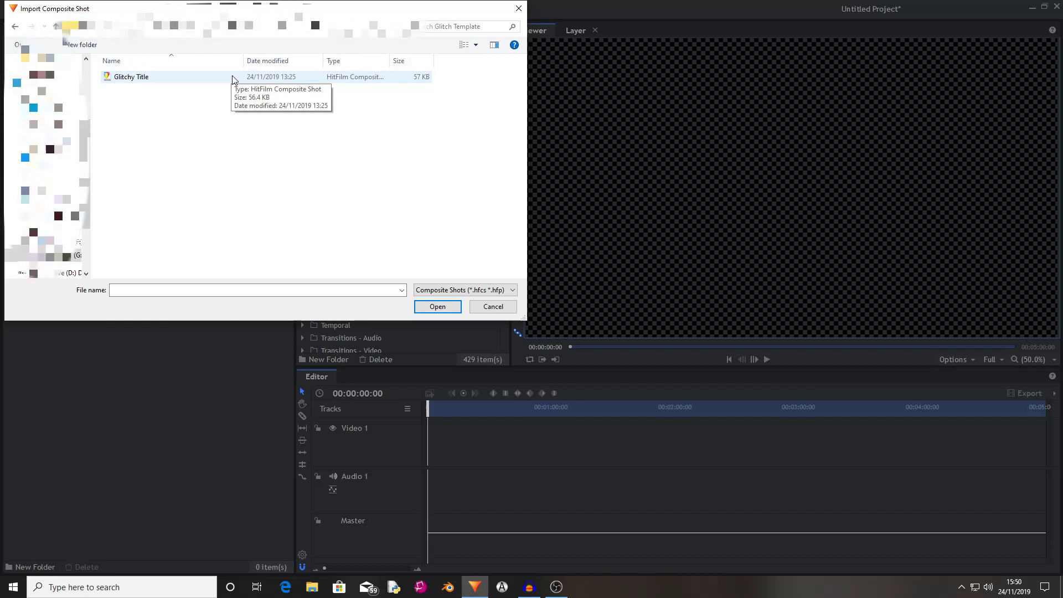
left_click(233, 78)
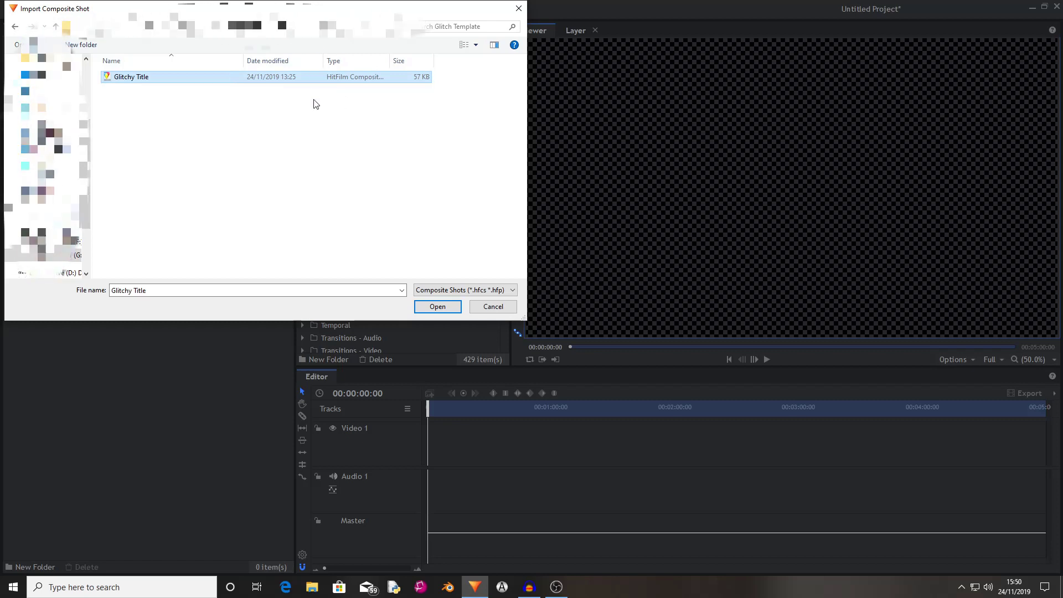
left_click(205, 78)
left_click(243, 127)
left_click(254, 78)
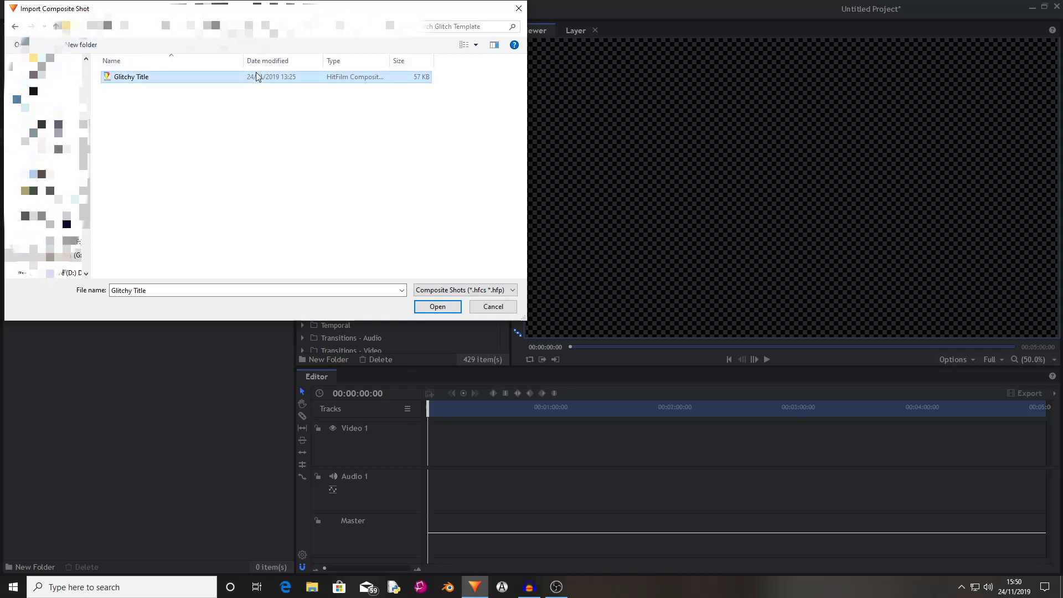
left_click(437, 306)
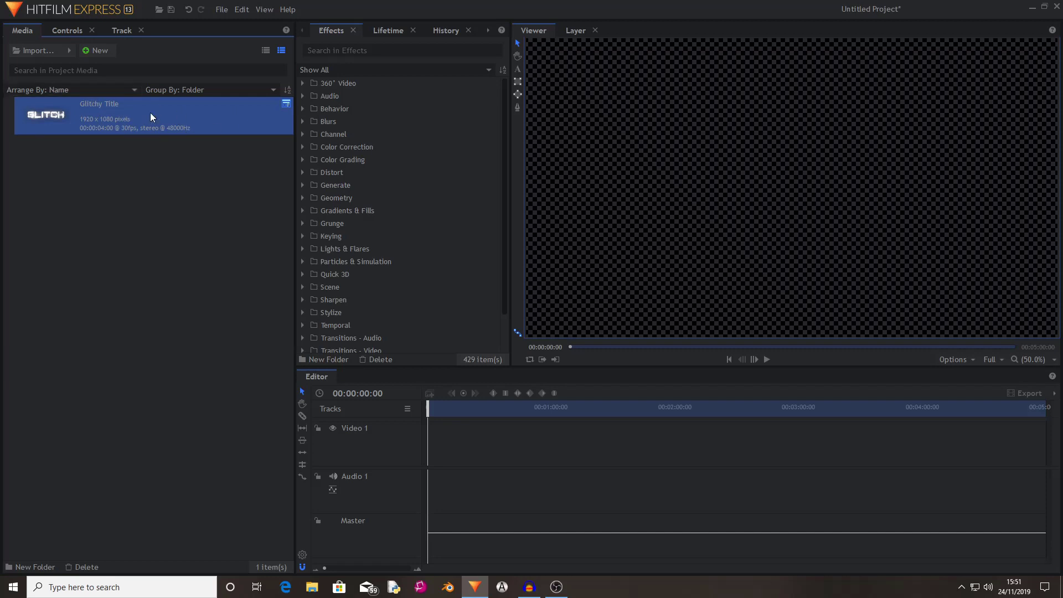
Place the Glitchy Title composite at the start of the Video 1 track and preview it around 00:00:01:02.
left_click_drag(151, 112, 430, 447)
left_click_drag(428, 410, 427, 410)
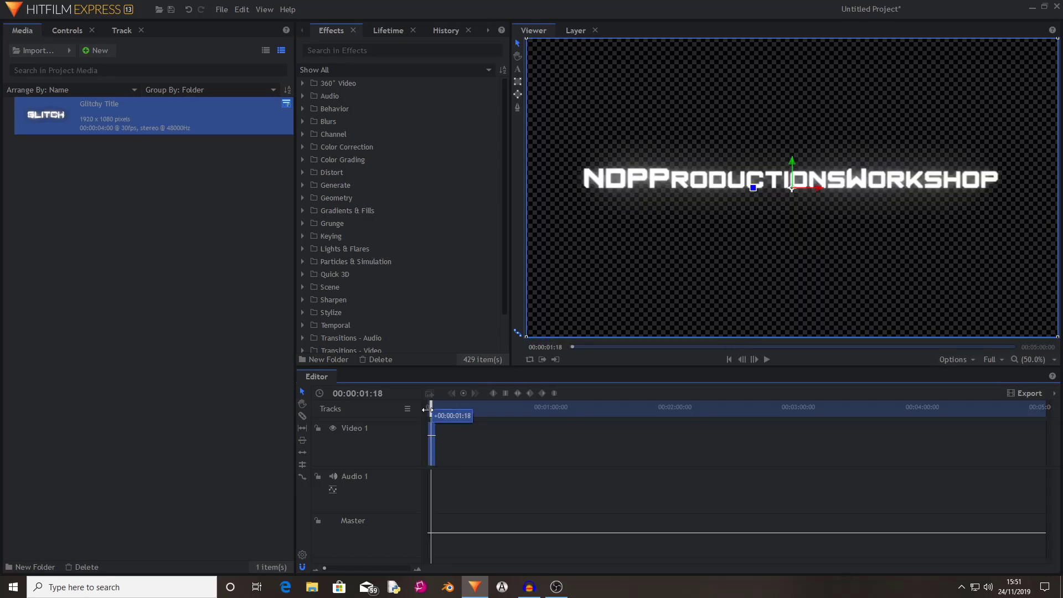
left_click_drag(427, 409, 430, 412)
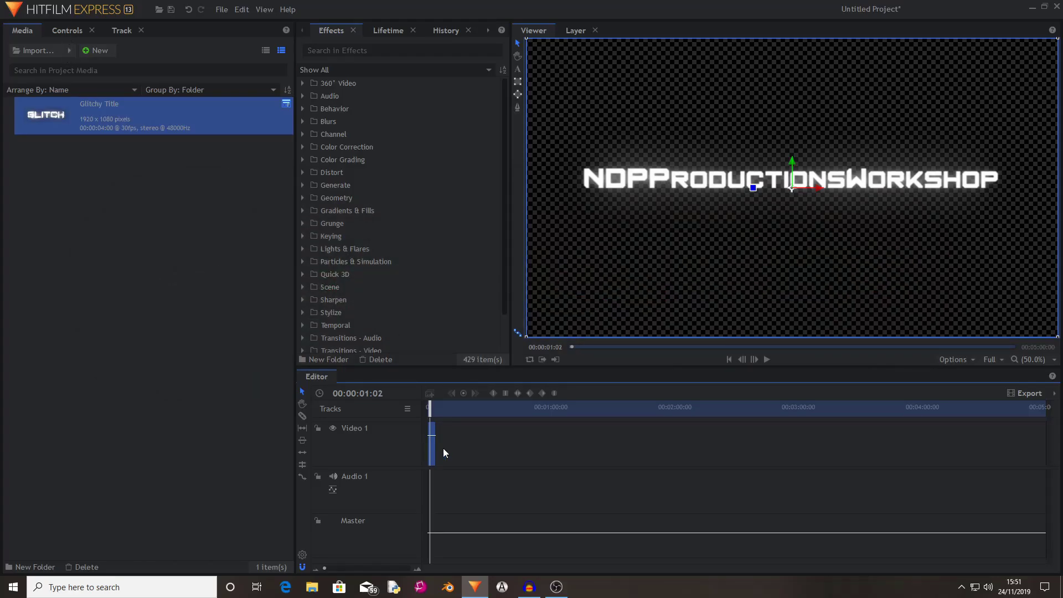
left_click_drag(456, 440, 425, 455)
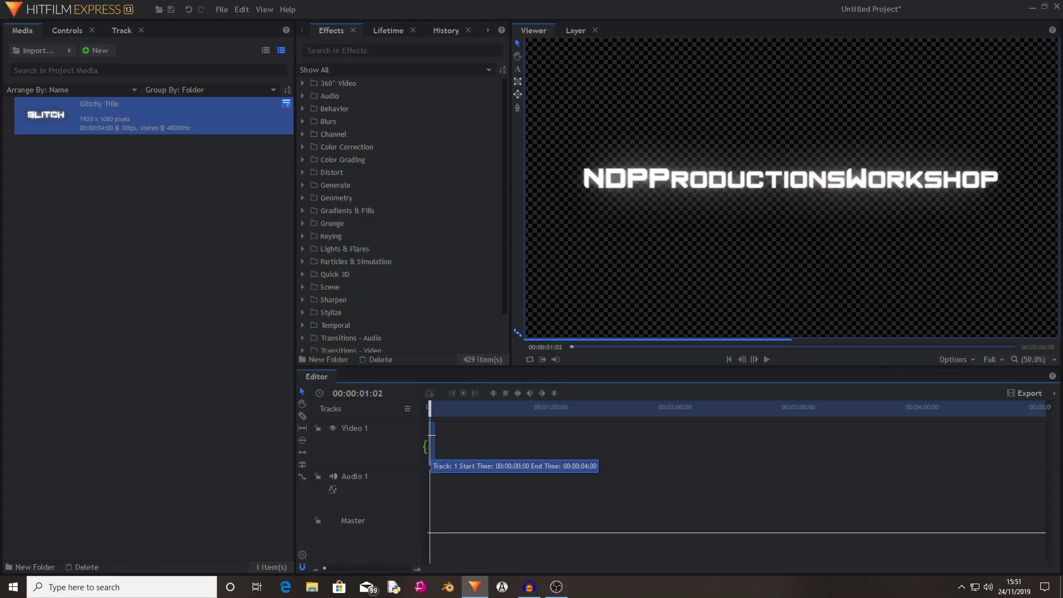
Examine the Glitchy Title clip's exposed text, color, glow intensity and glow radius controls.
left_click(62, 31)
left_click(94, 138)
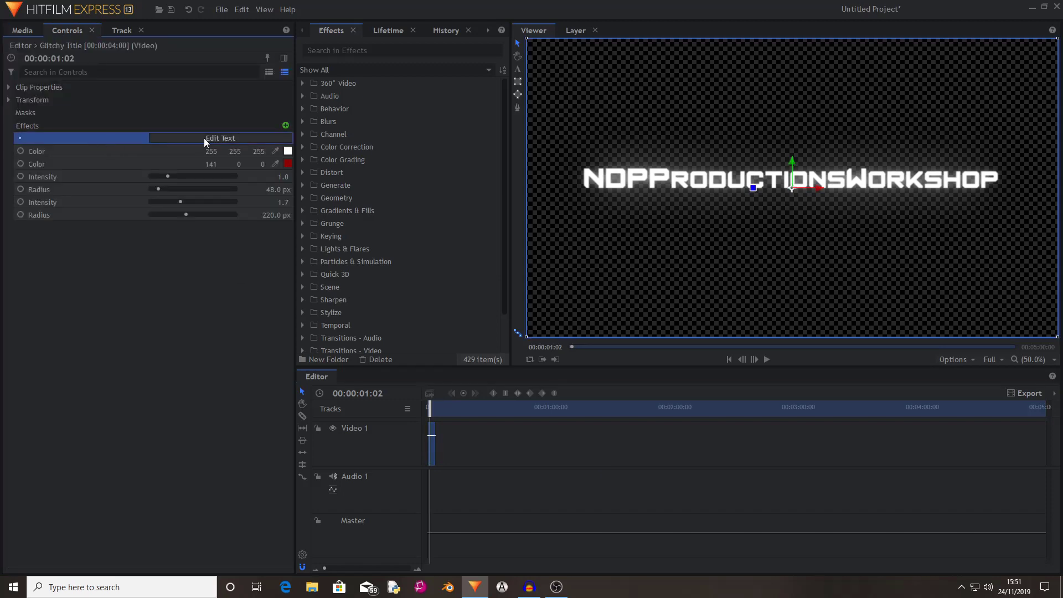
left_click(103, 150)
left_click(84, 165)
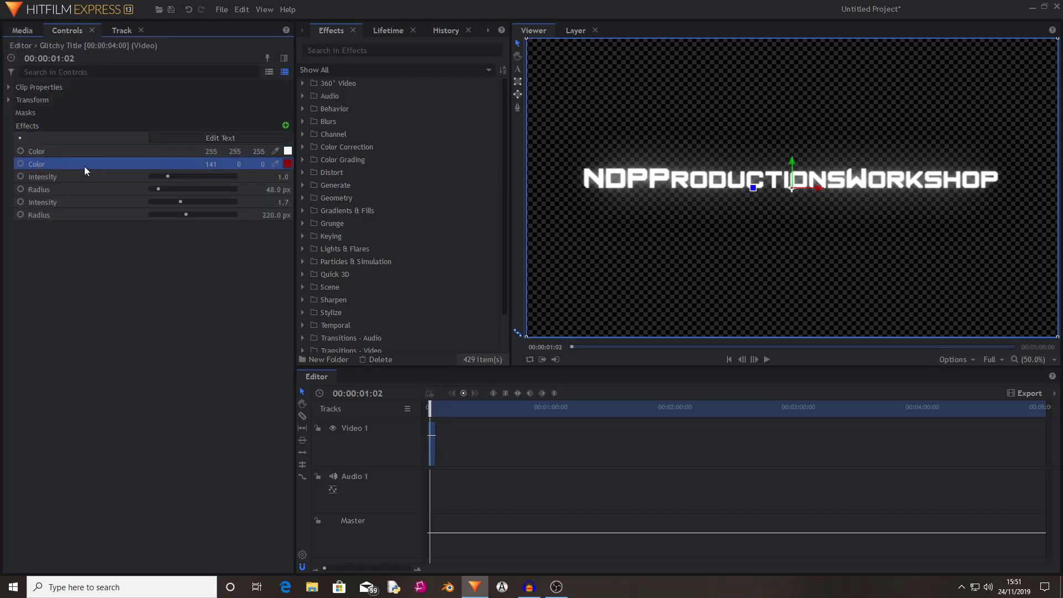
left_click(67, 177)
left_click(62, 201)
left_click(66, 189)
left_click(70, 178)
left_click(68, 216)
left_click(64, 202, "shift")
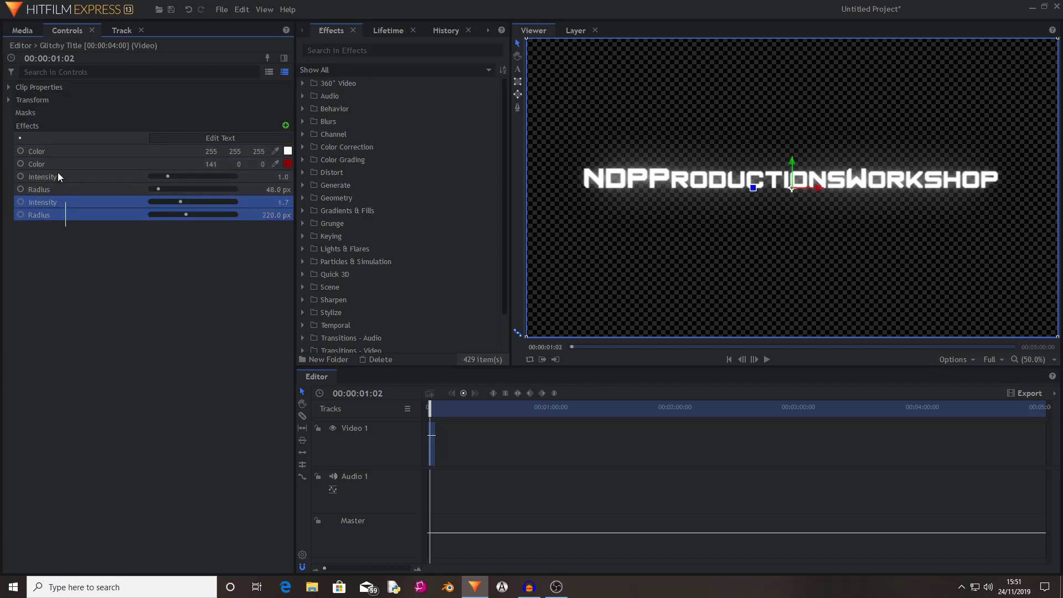
left_click(58, 166, "shift")
left_click(51, 152)
Open the Glitchy Title clip's text for editing in the viewer.
left_click(185, 139)
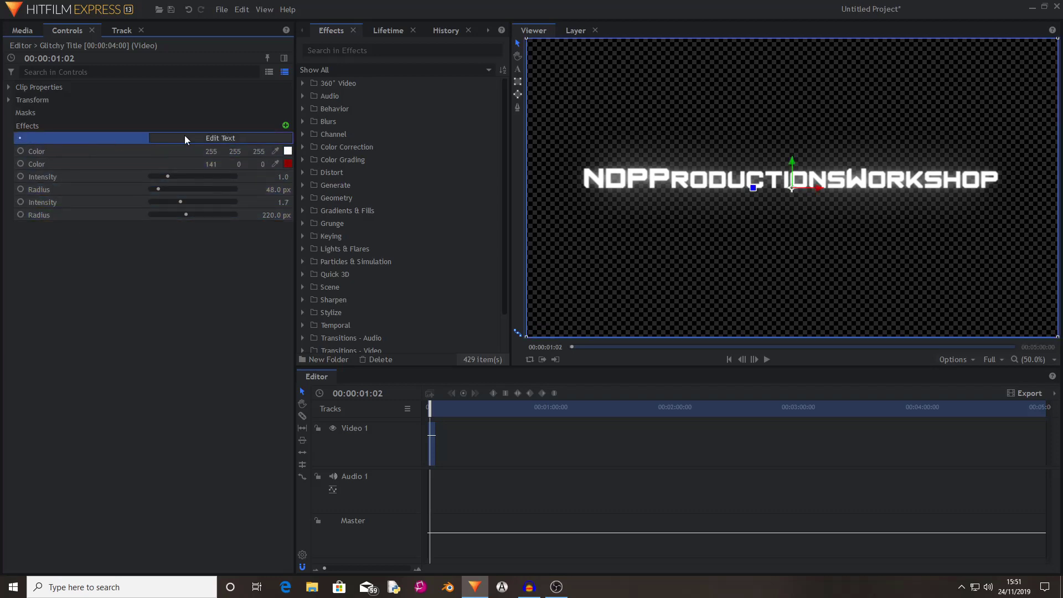
left_click(208, 138)
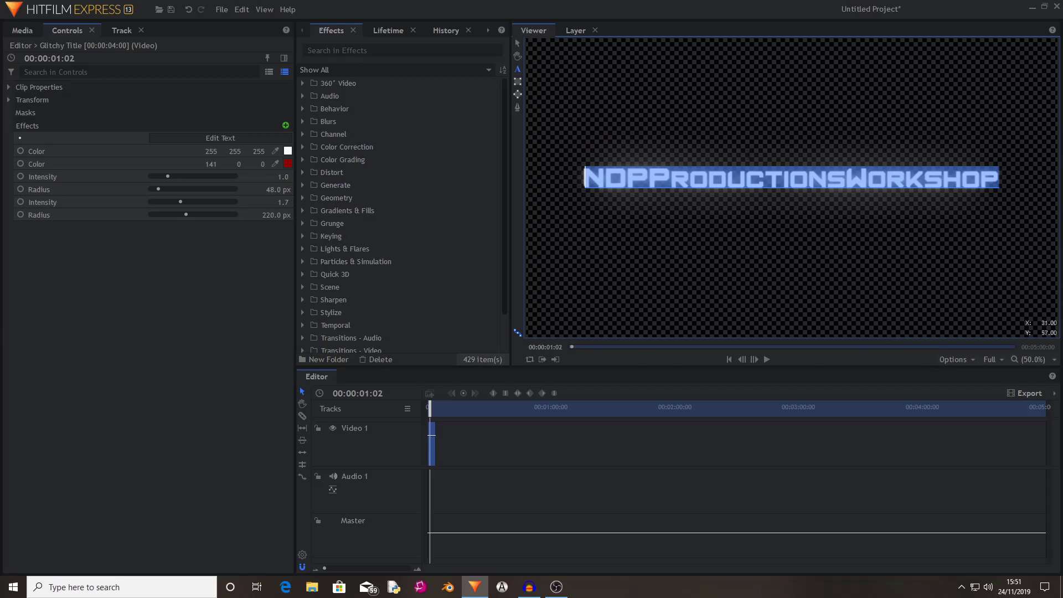
left_click(760, 190)
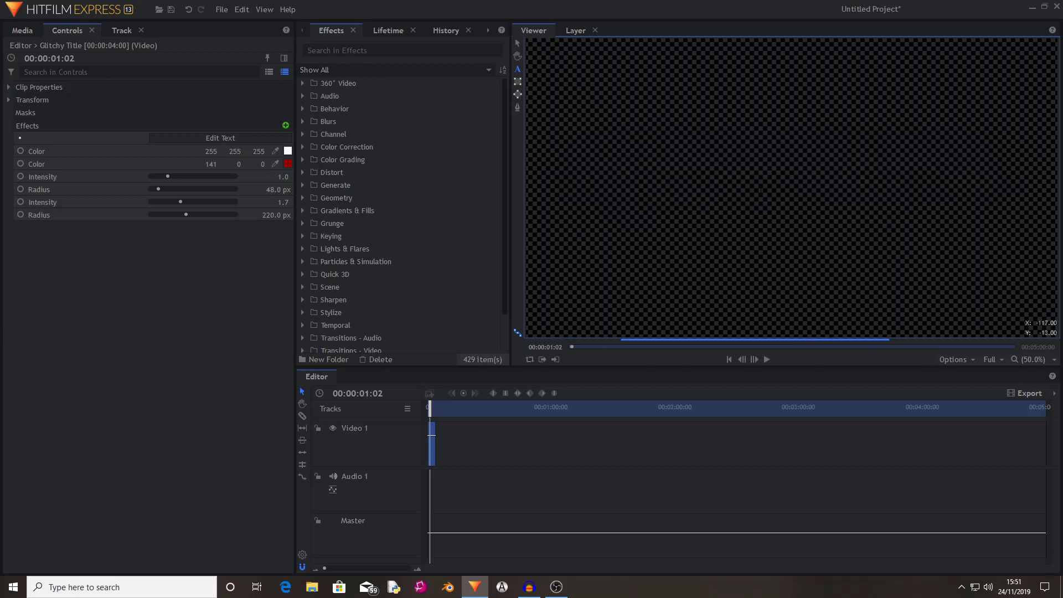